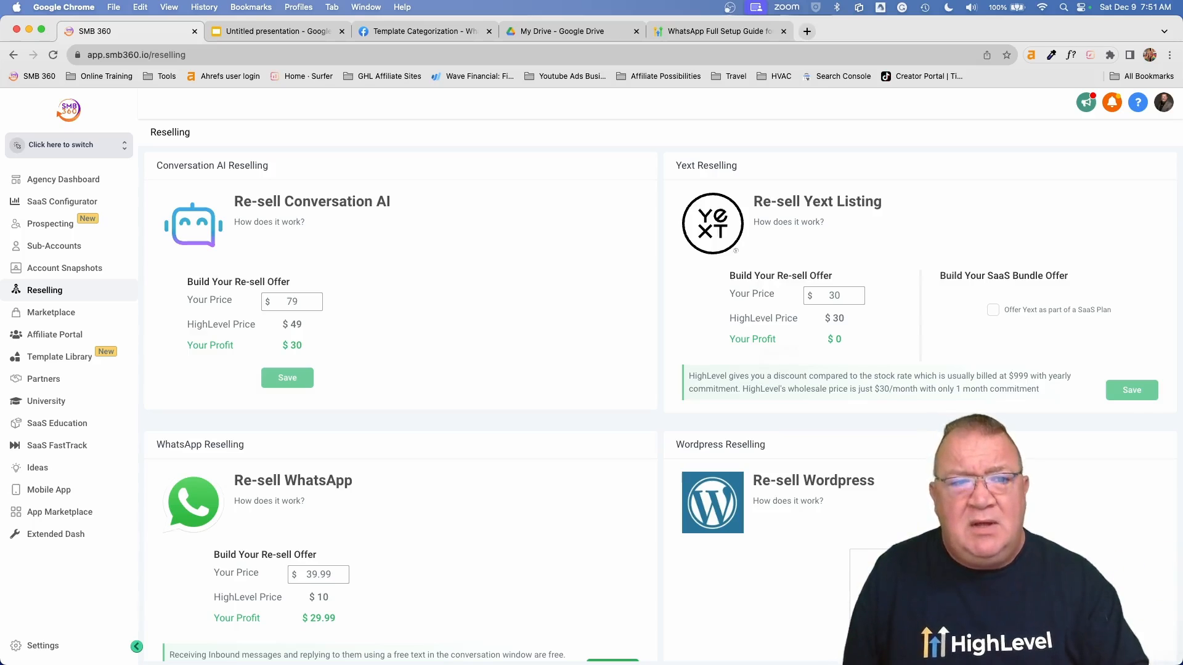
Step: Review the agency-wide WhatsApp resell offer on the Reselling page, checking its price and profit
scroll(542, 434, down, 4)
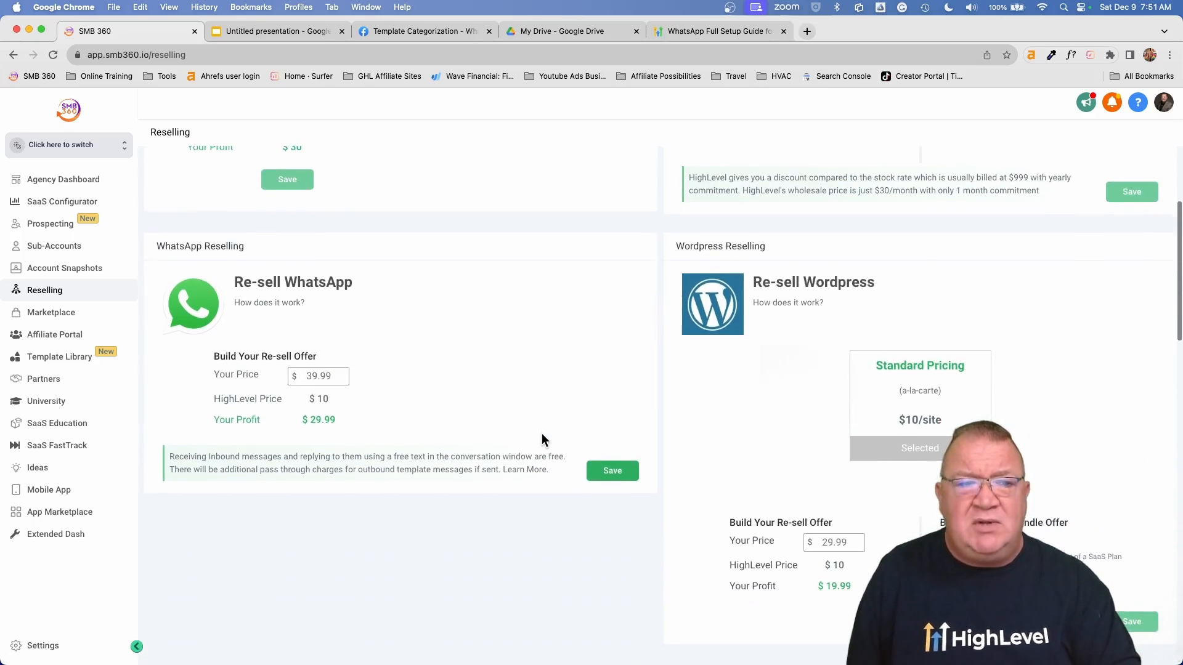
scroll(542, 433, down, 1)
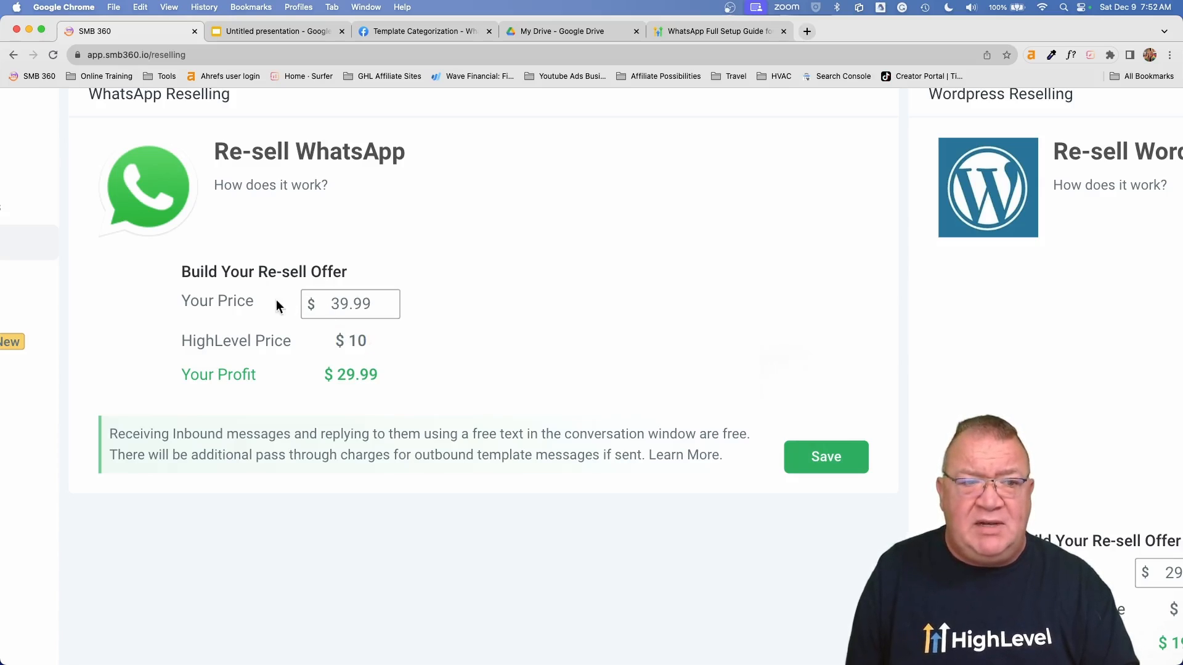
drag(324, 304, 386, 304)
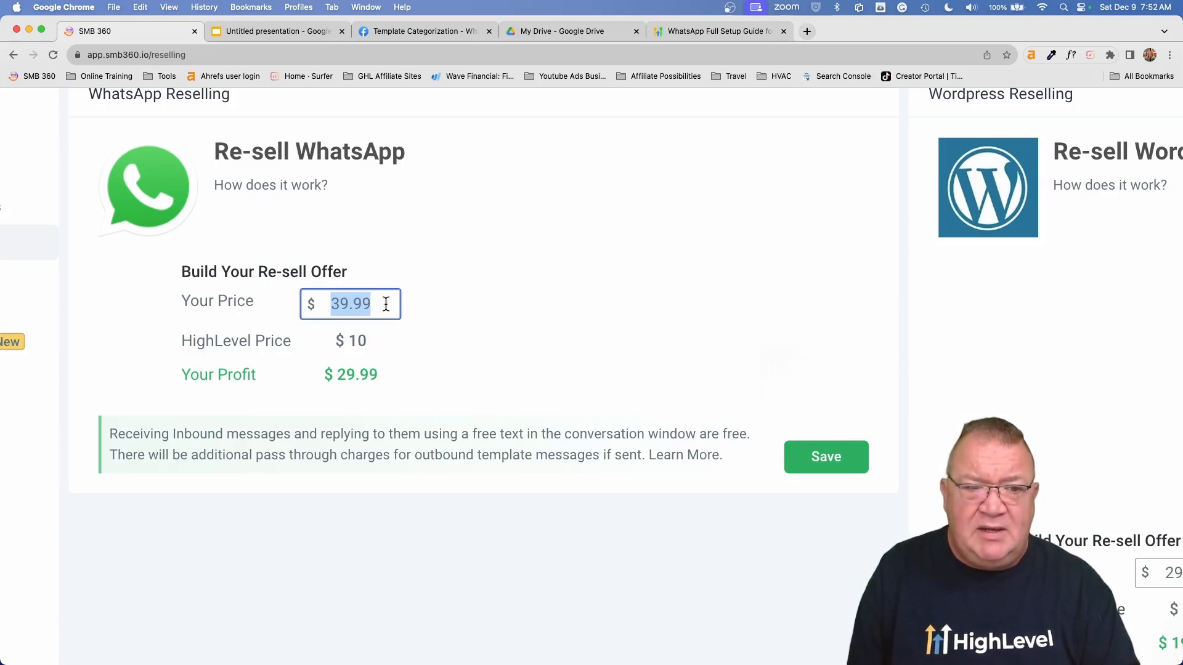
drag(326, 377, 391, 375)
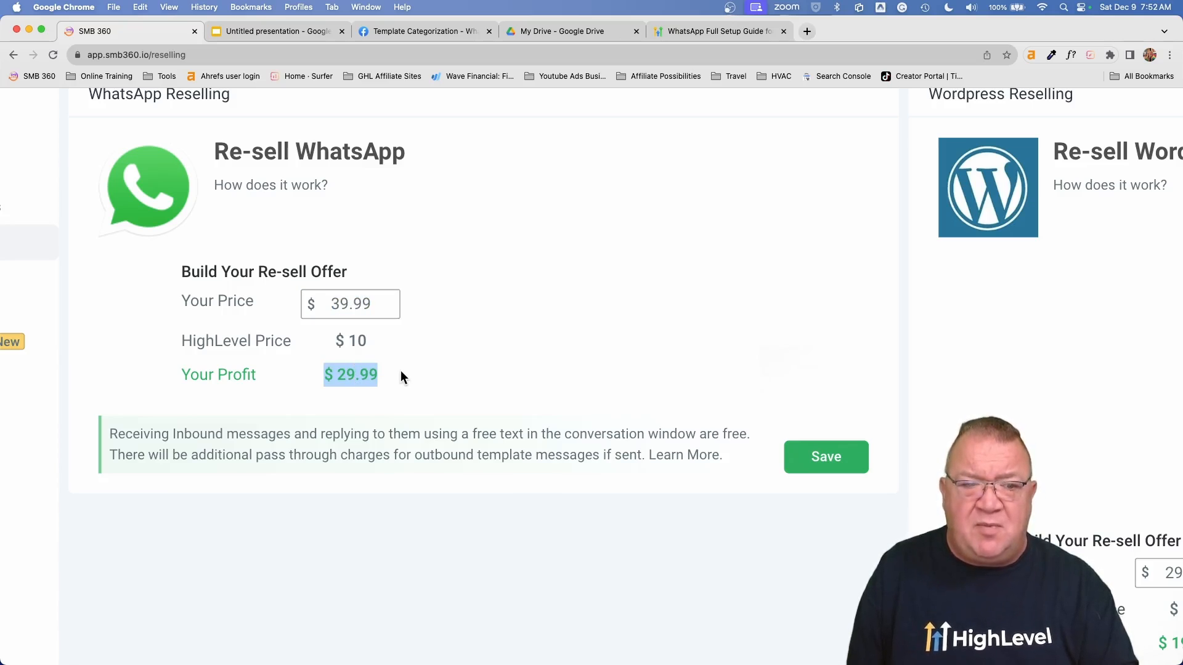
click(401, 376)
key(super+0)
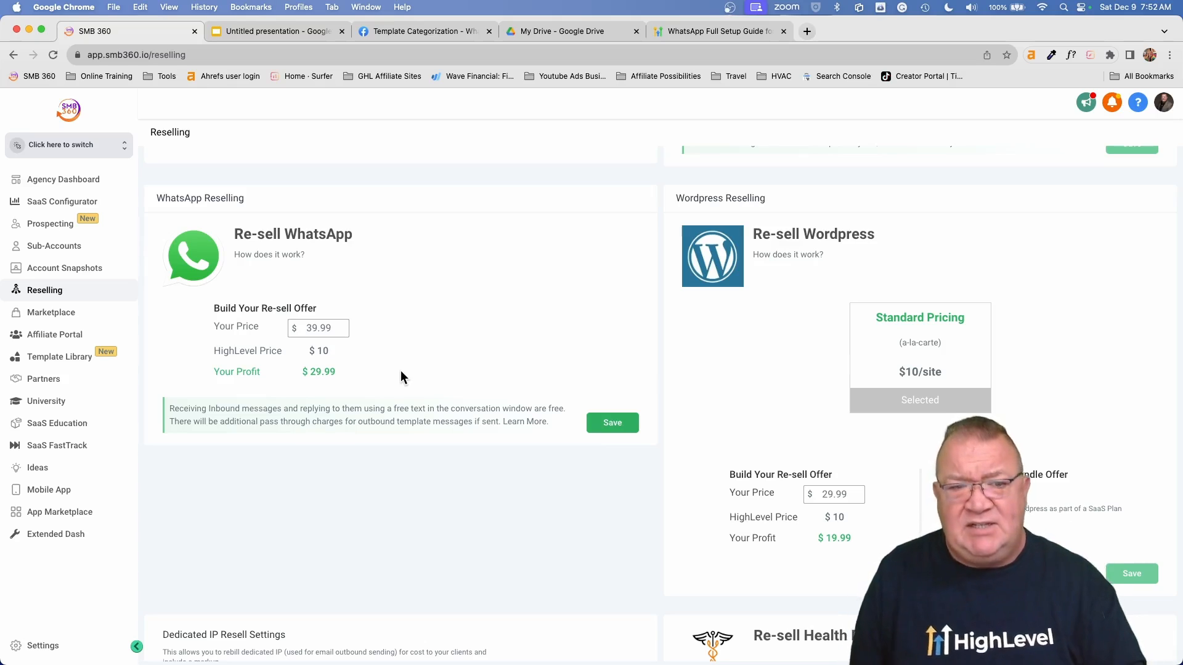
Step: Open the account details of the Complete Massage & Spa sub-account and go to its WhatsApp resell offer
click(54, 246)
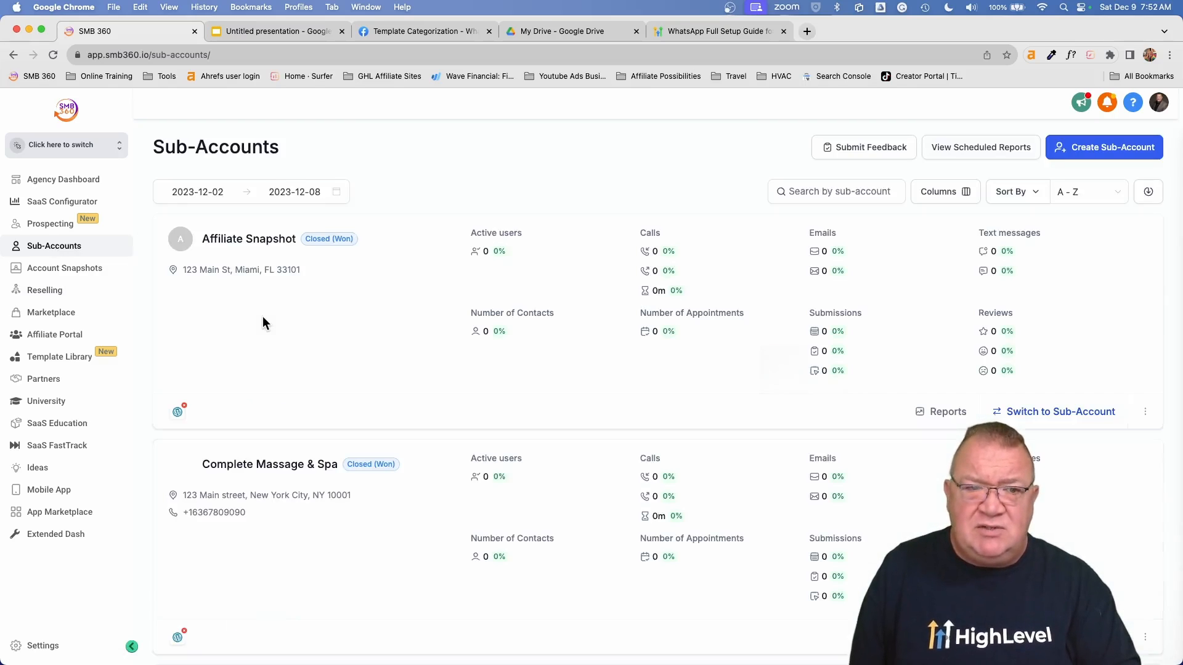
scroll(262, 316, down, 2)
click(259, 349)
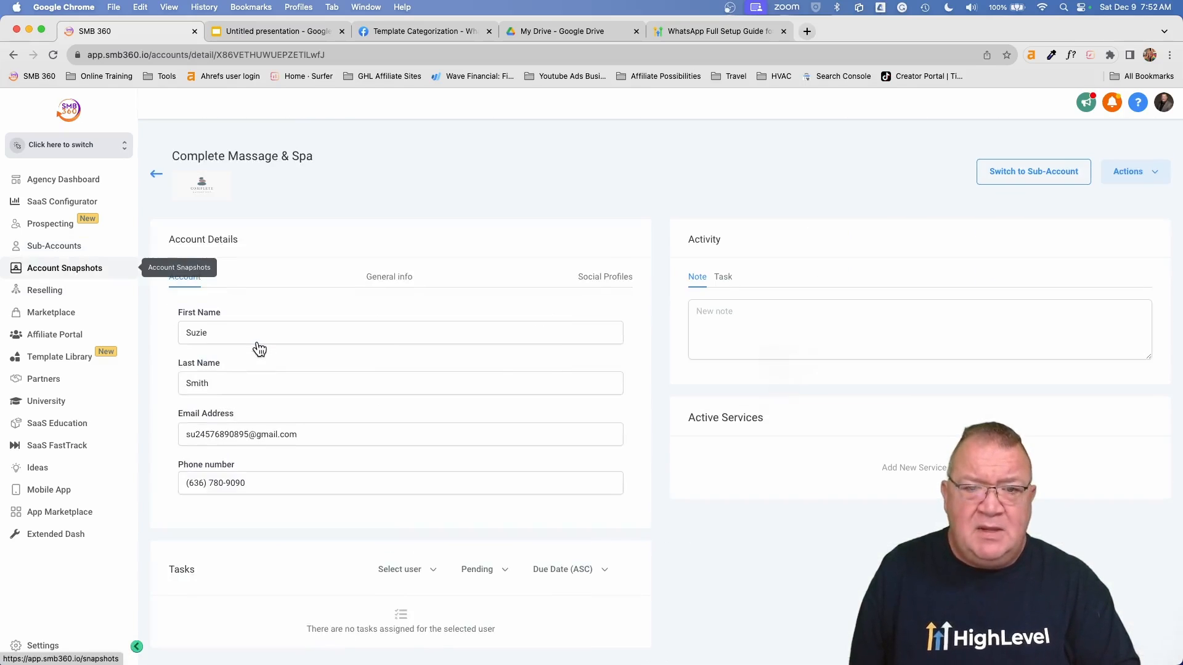
scroll(642, 385, down, 6)
scroll(642, 382, down, 5)
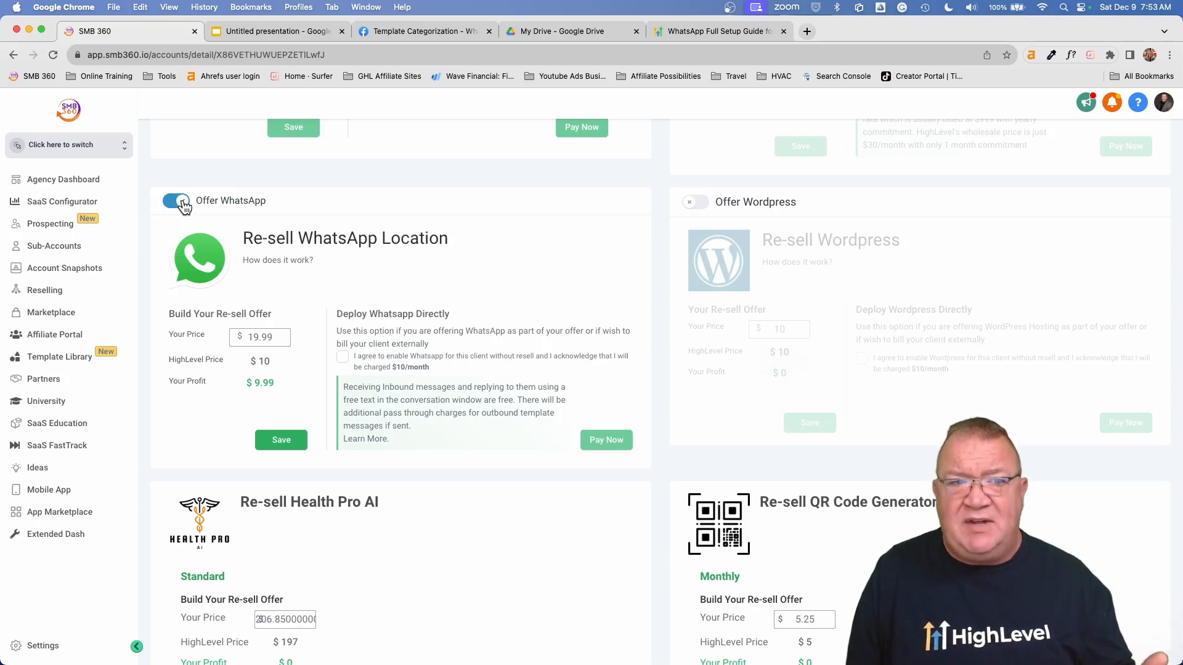
Step: Inspect the resell price in the sub-account's WhatsApp offer without changing it
double_click(267, 338)
click(289, 340)
scroll(285, 335, up, 5)
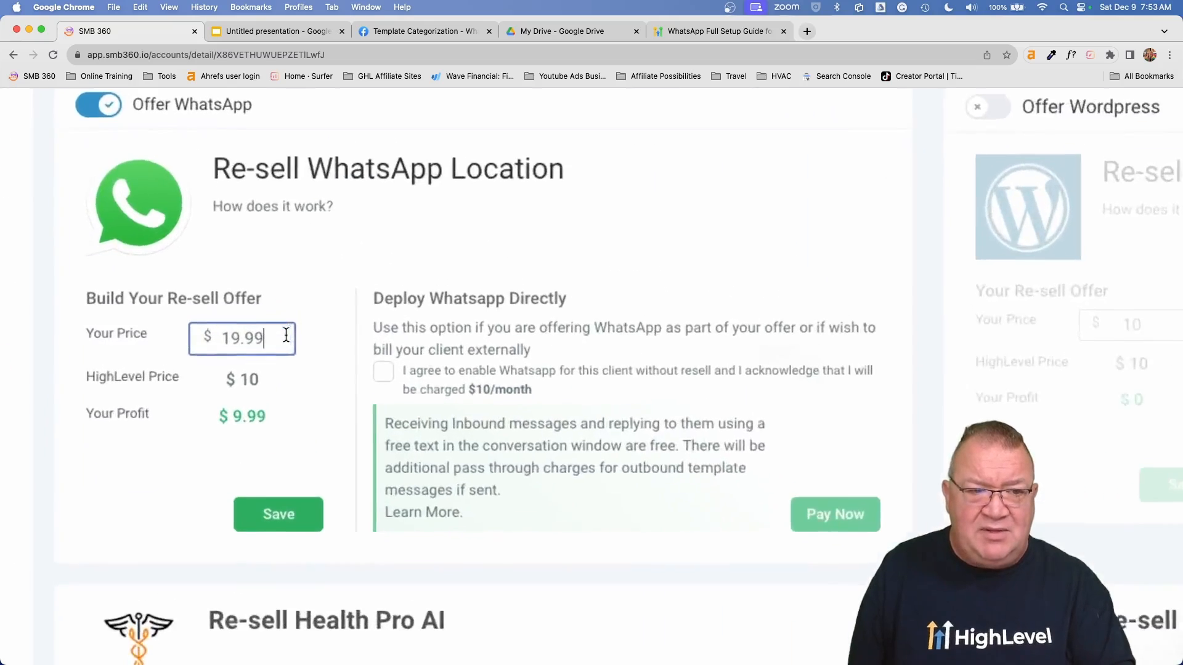
scroll(286, 335, up, 2)
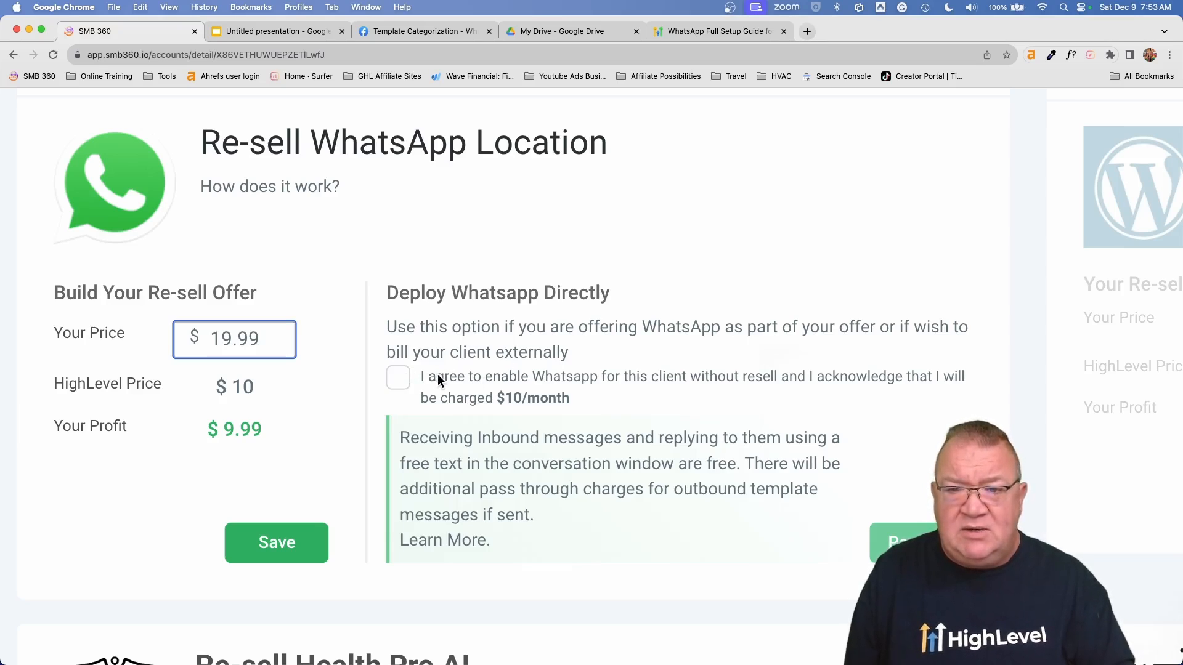
Step: Accept the agreement for deploying WhatsApp directly without resell, and clear it again without paying
scroll(405, 377, right, 1)
scroll(405, 377, right, 3)
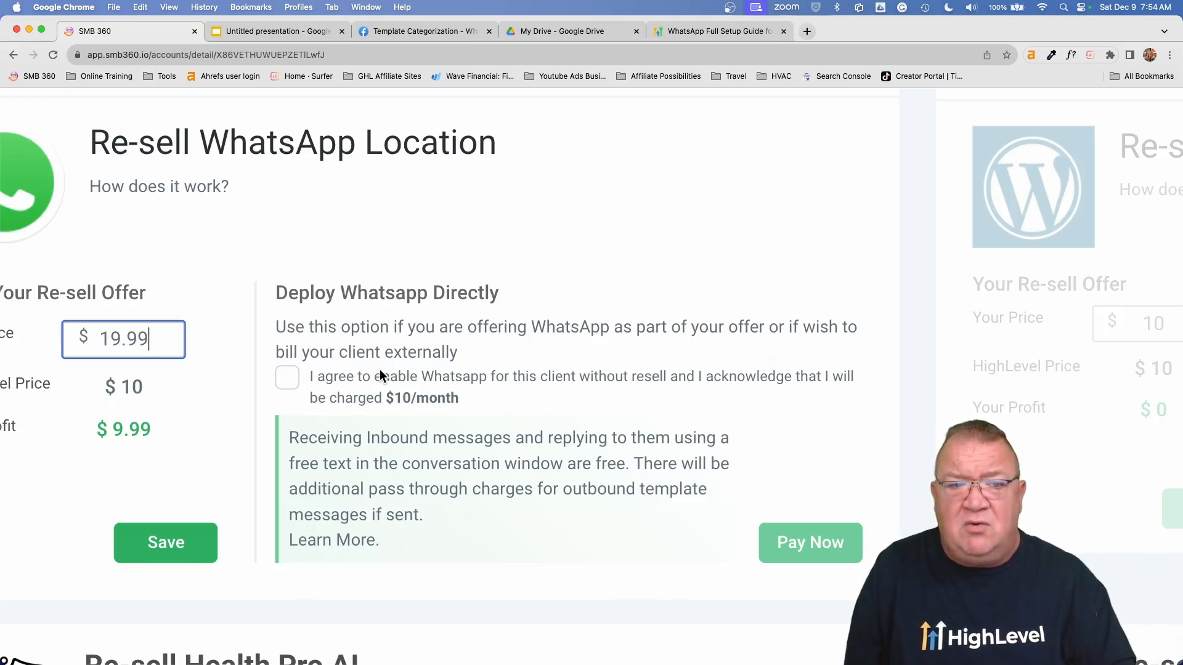
click(285, 377)
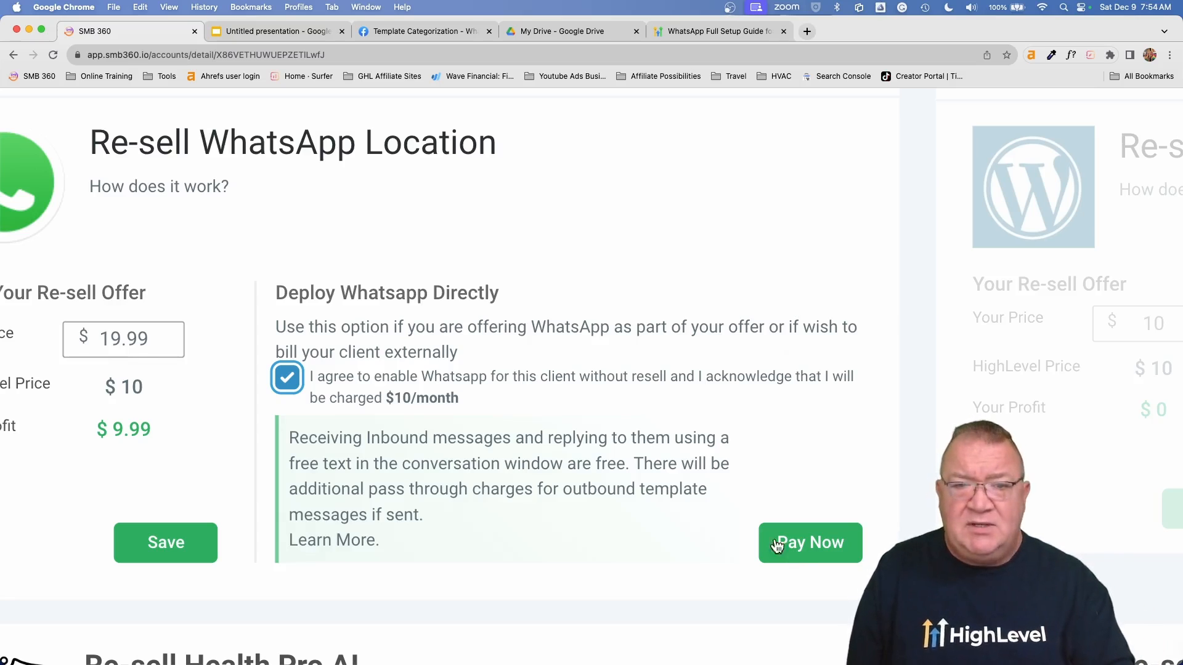
click(342, 357)
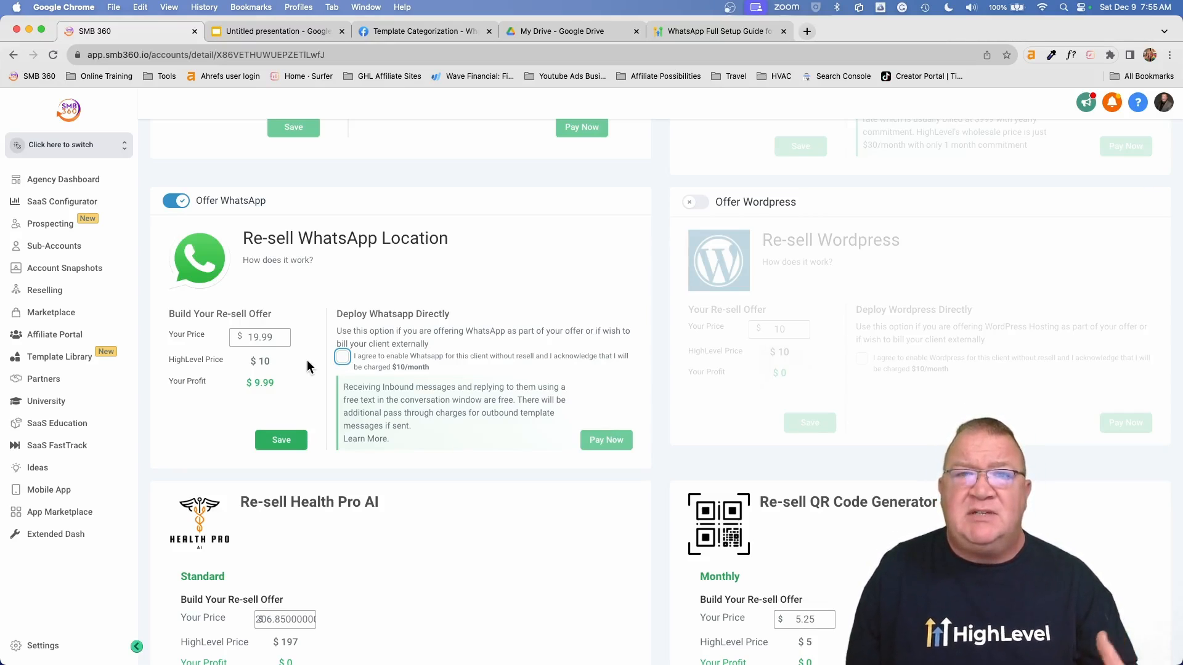
Step: Switch to the Complete Massage & Spa sub-account and open its WhatsApp settings
click(123, 148)
click(229, 376)
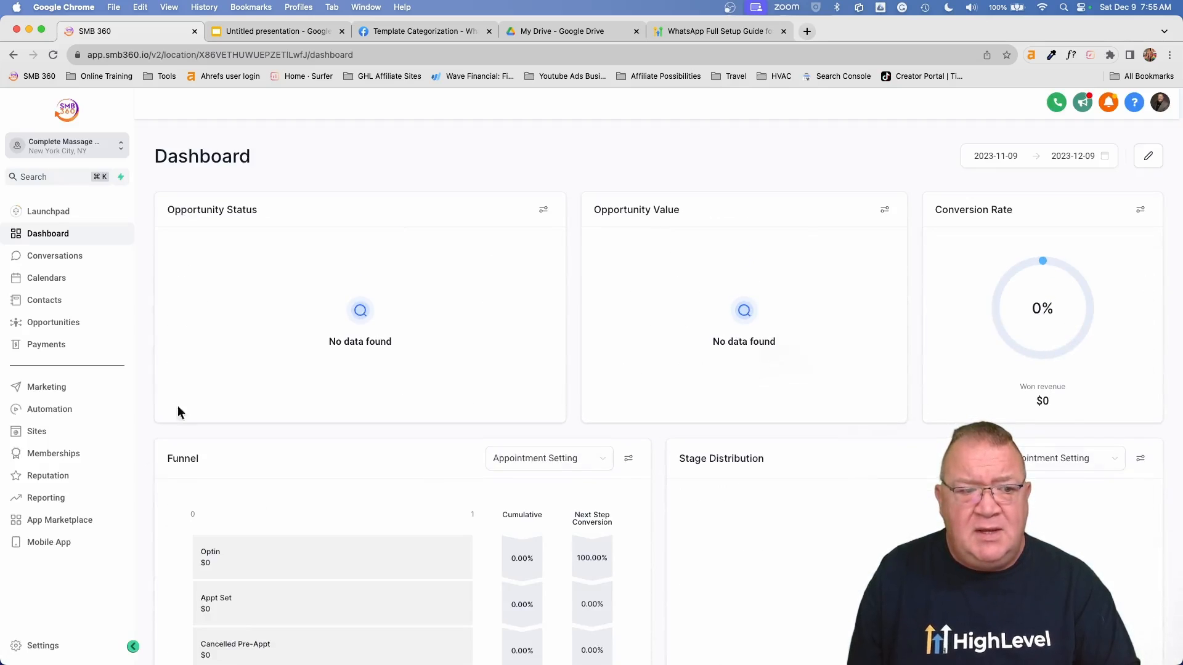
click(46, 645)
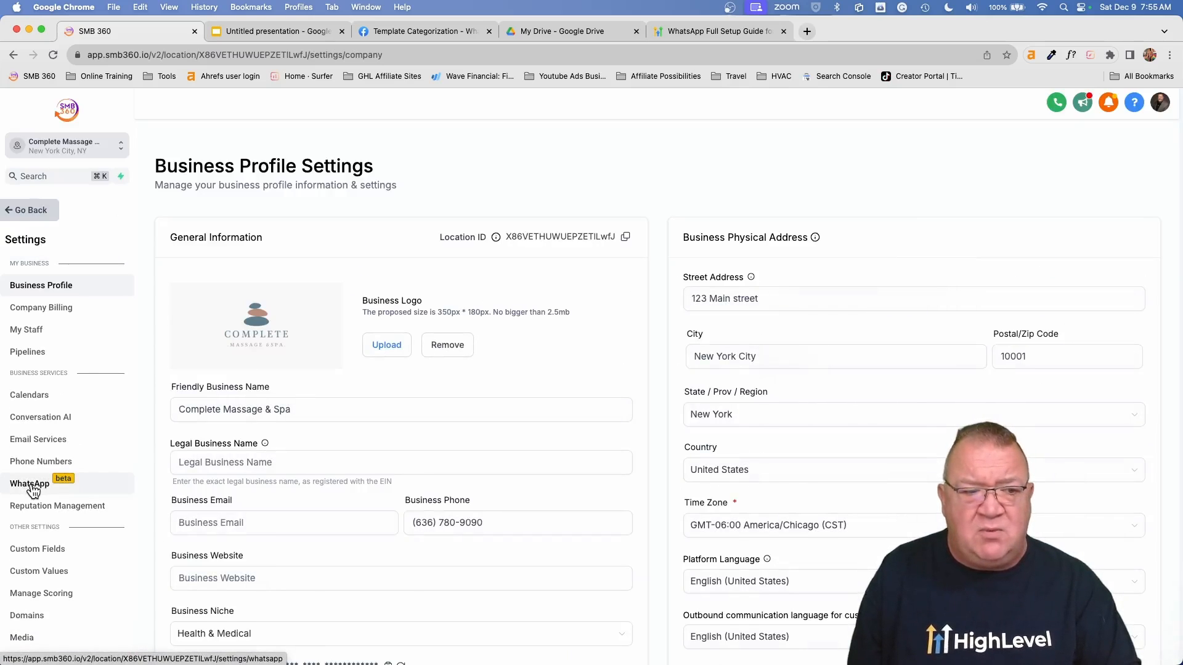
click(31, 484)
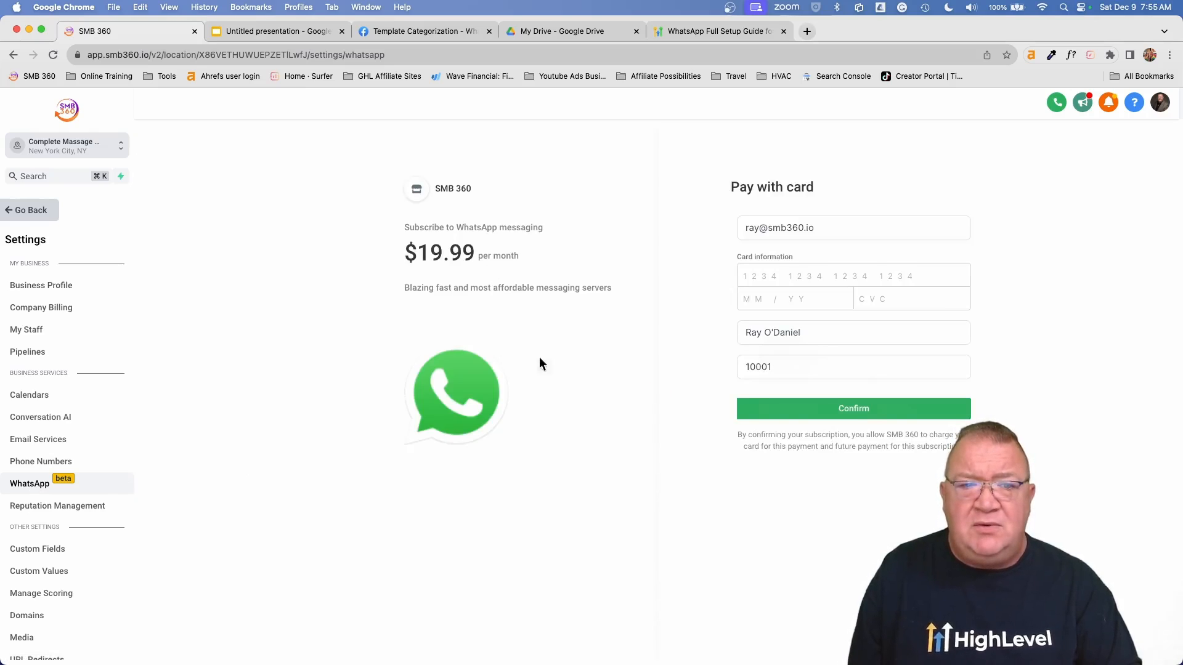
Step: Check the monthly WhatsApp subscription price shown to the client, and return to the sub-account's dashboard
drag(404, 252, 518, 252)
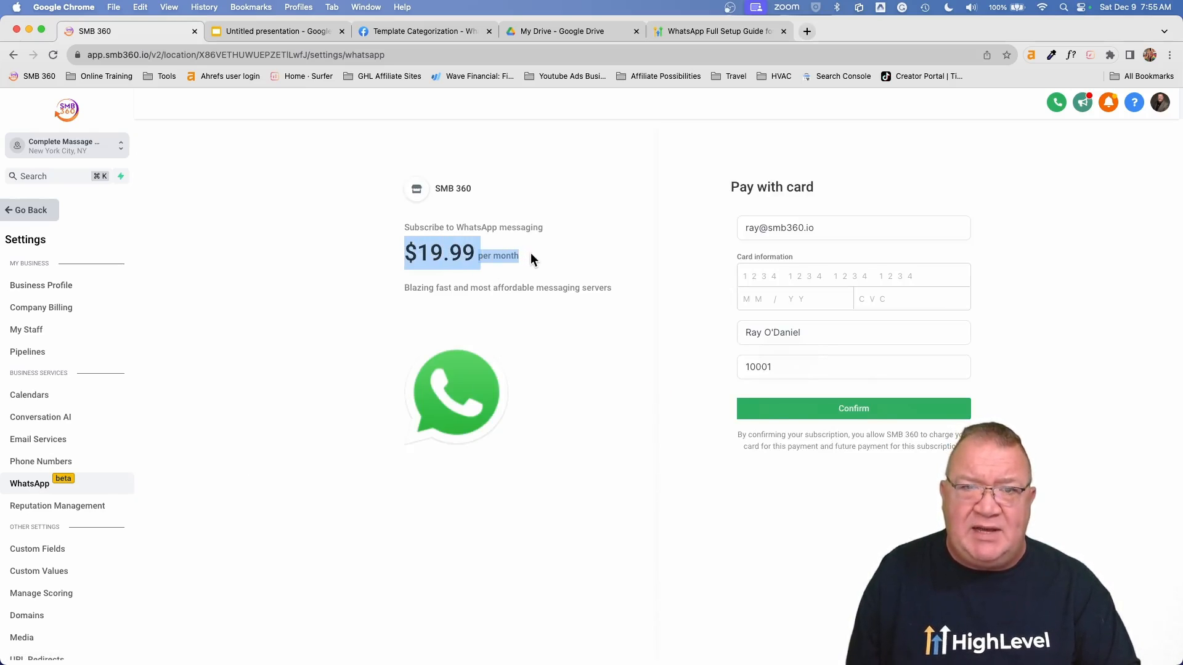
click(450, 264)
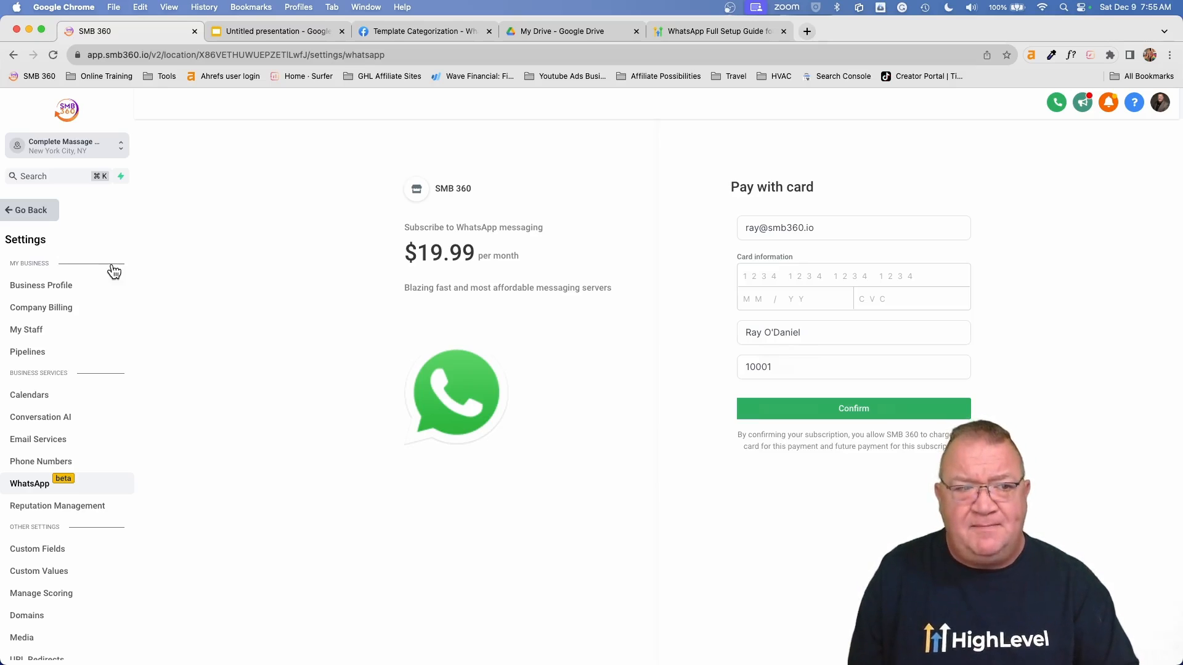
click(36, 211)
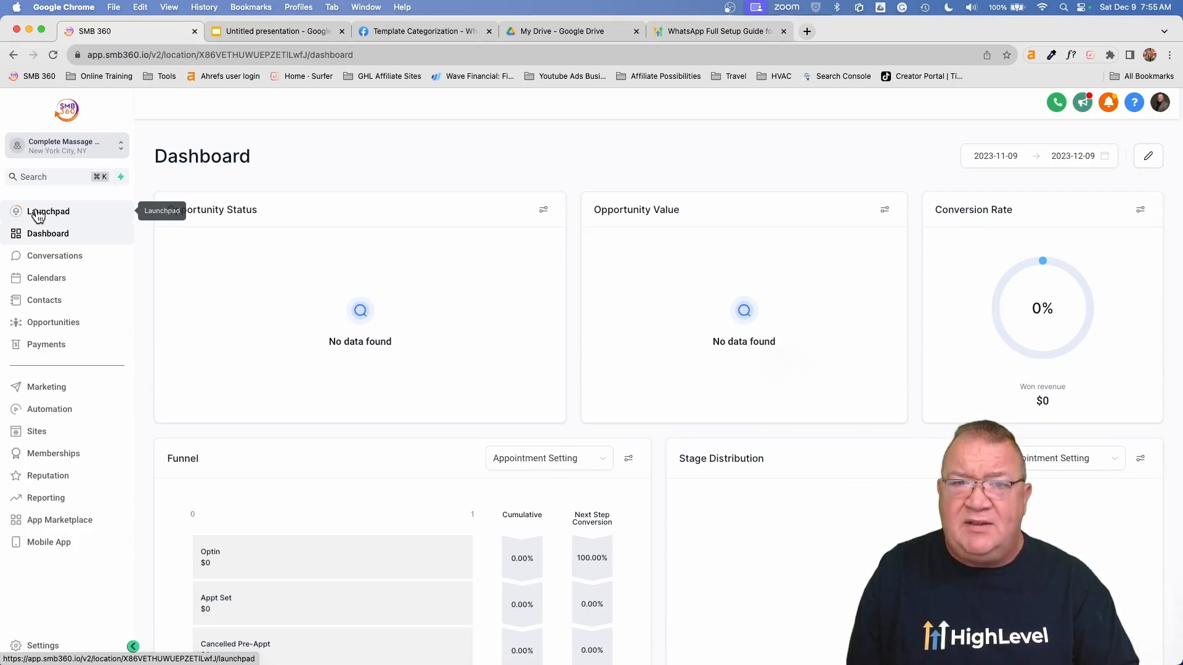
Step: Switch to the WhatsApp Template Based Pricing workbook in Excel and examine the per-country message rates, highlighting the Netherlands row
key(ctrl+Up)
click(237, 241)
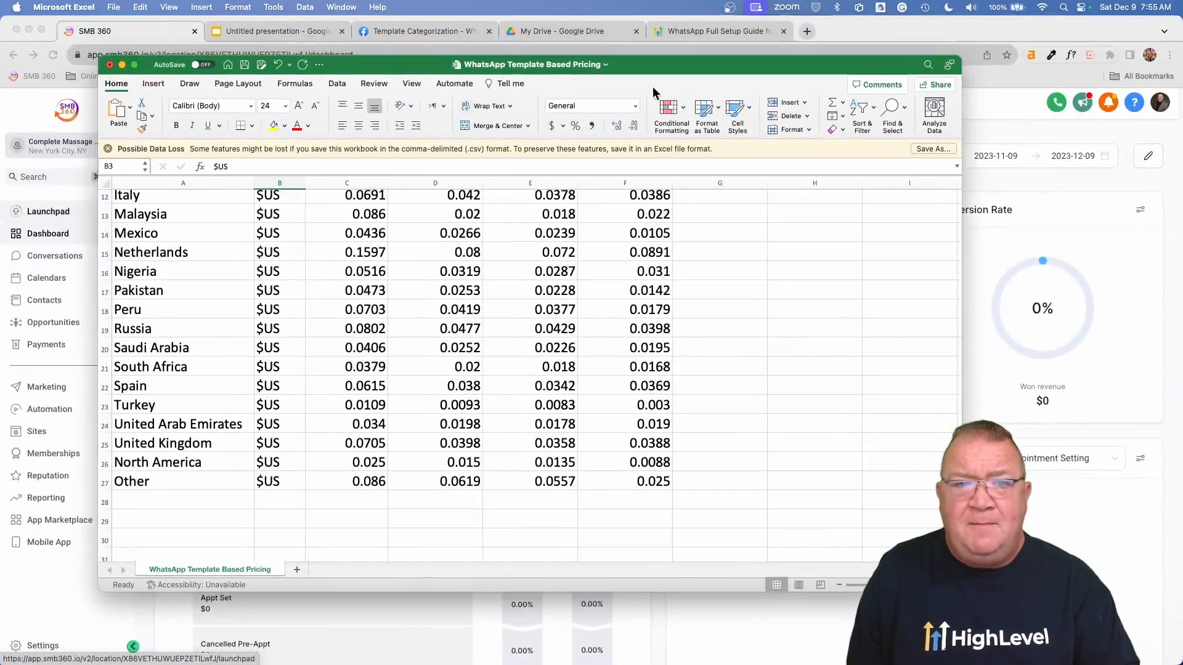
drag(645, 64, 688, 64)
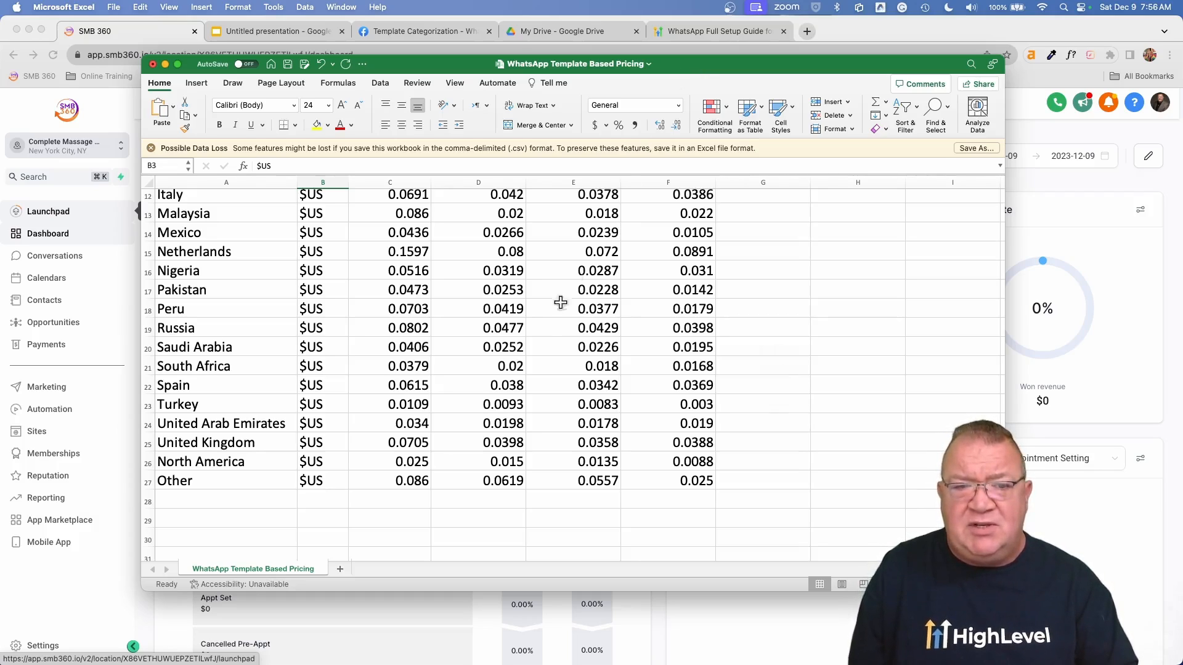
scroll(426, 443, up, 3)
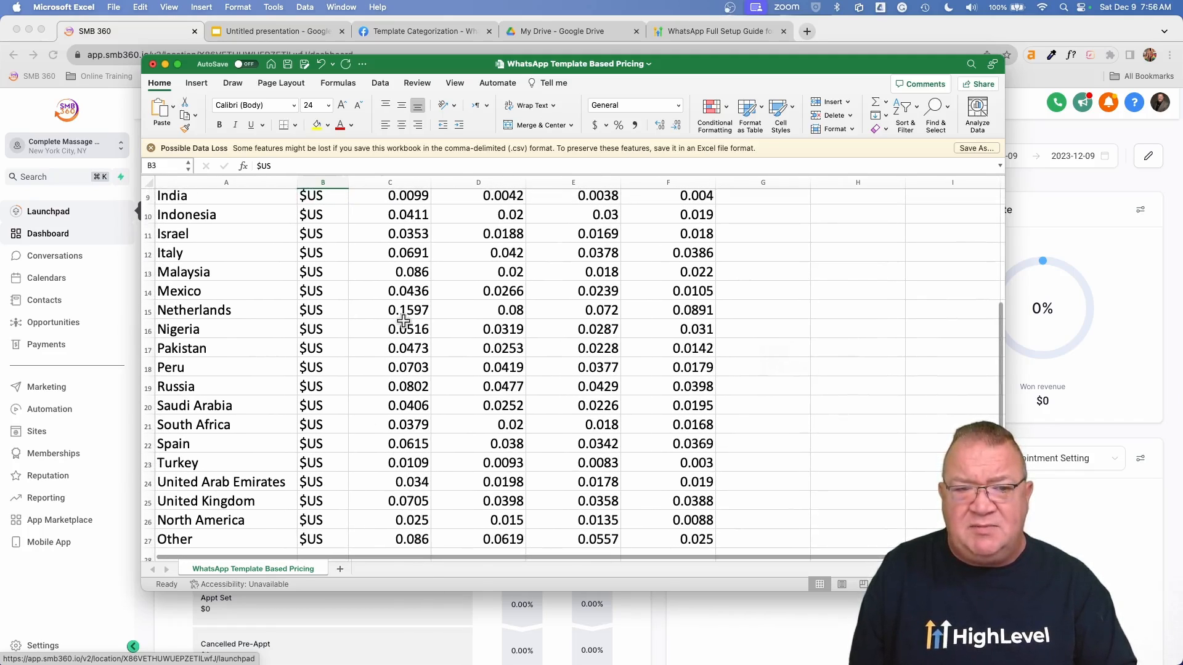
click(148, 312)
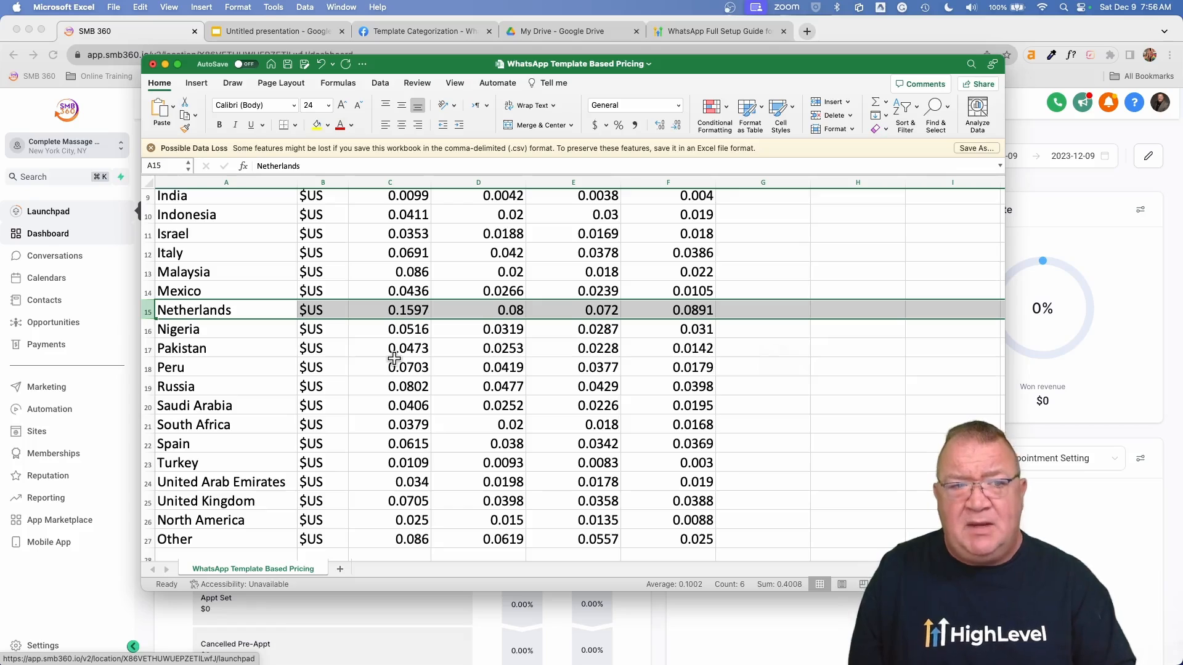
scroll(446, 403, up, 5)
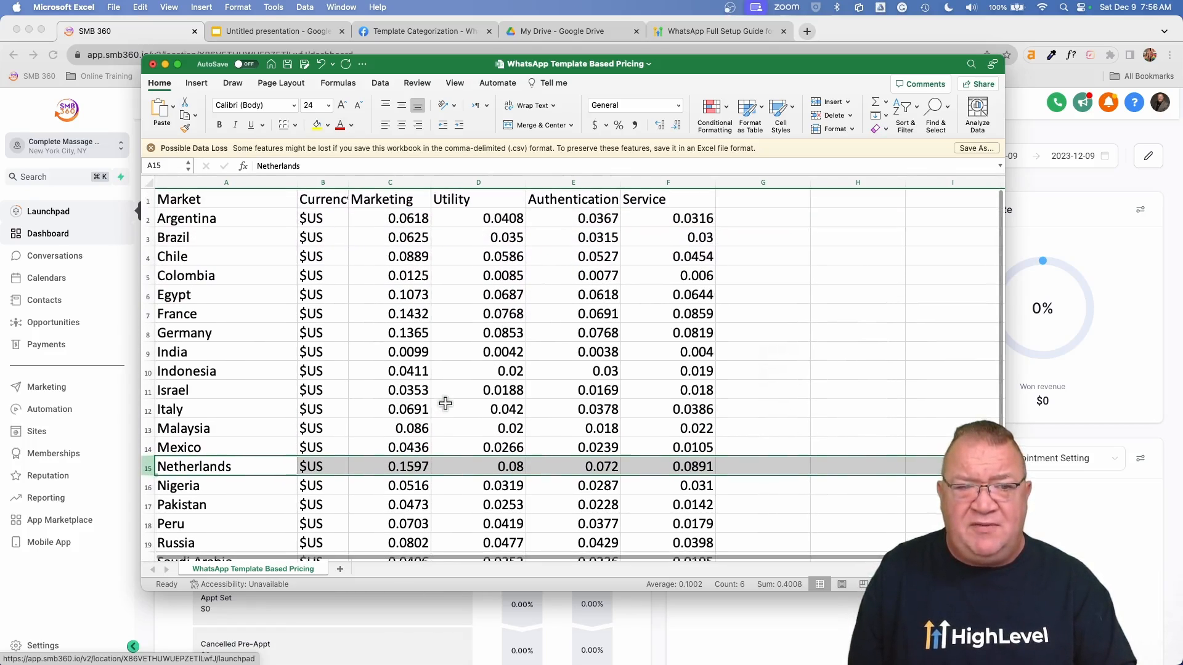
scroll(446, 403, down, 1)
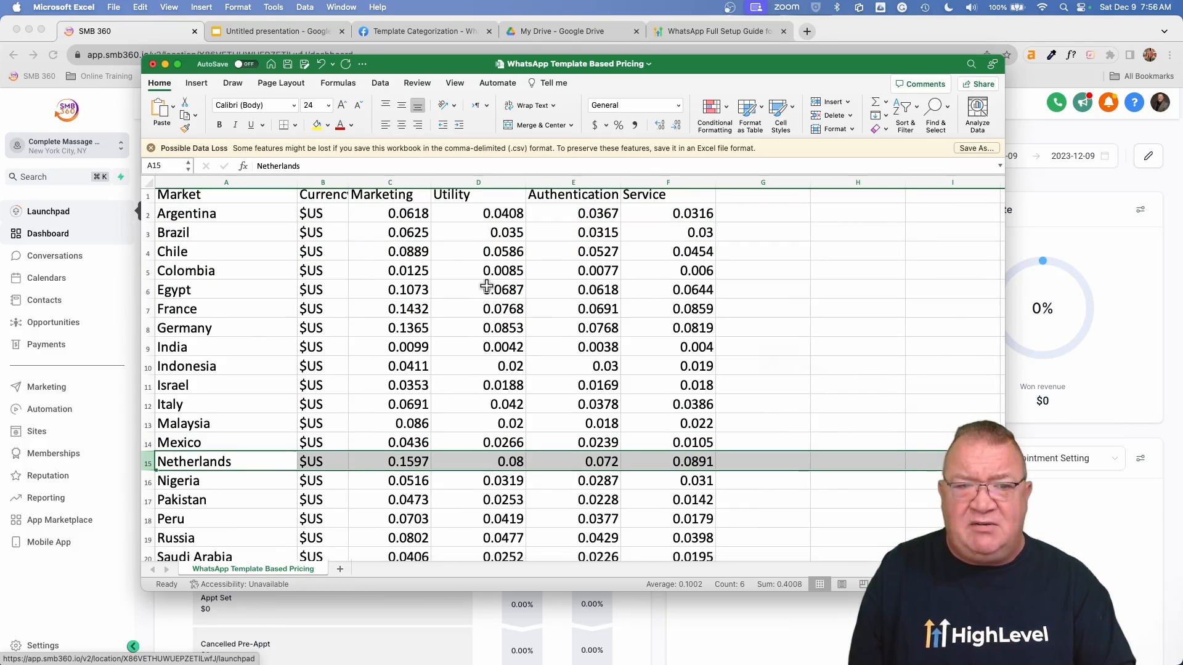
Step: Look through the WhatsApp Full Setup Guide for Agency article in Chrome, including the billing section and attached pricing CSV
click(699, 29)
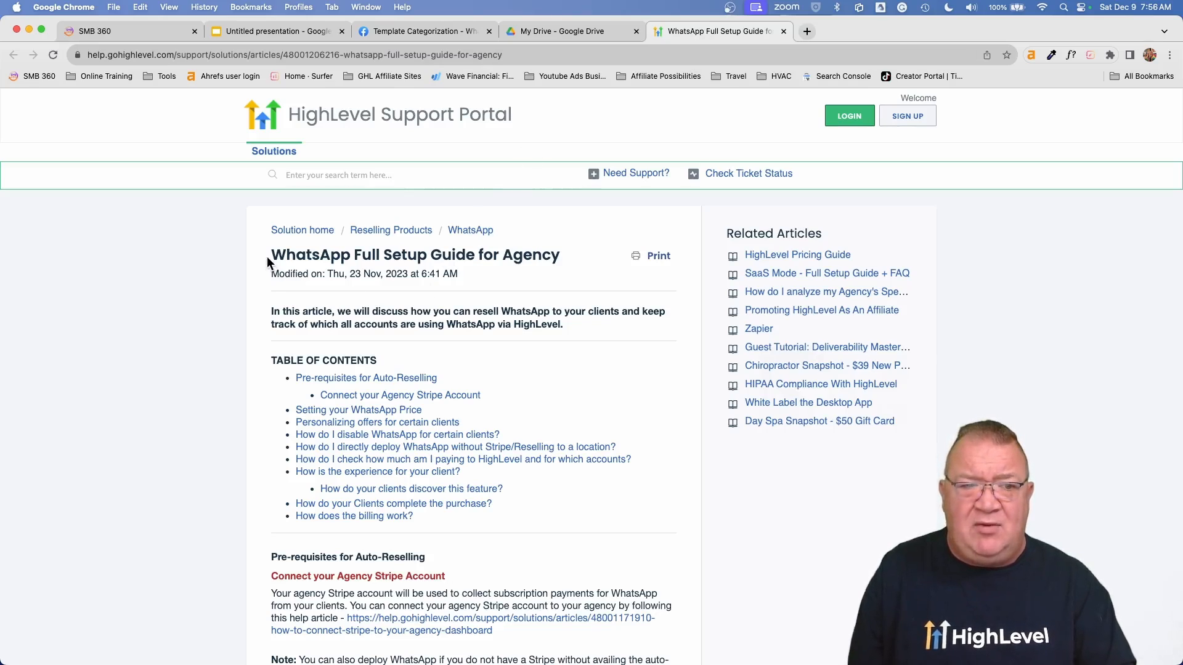
drag(269, 255, 571, 259)
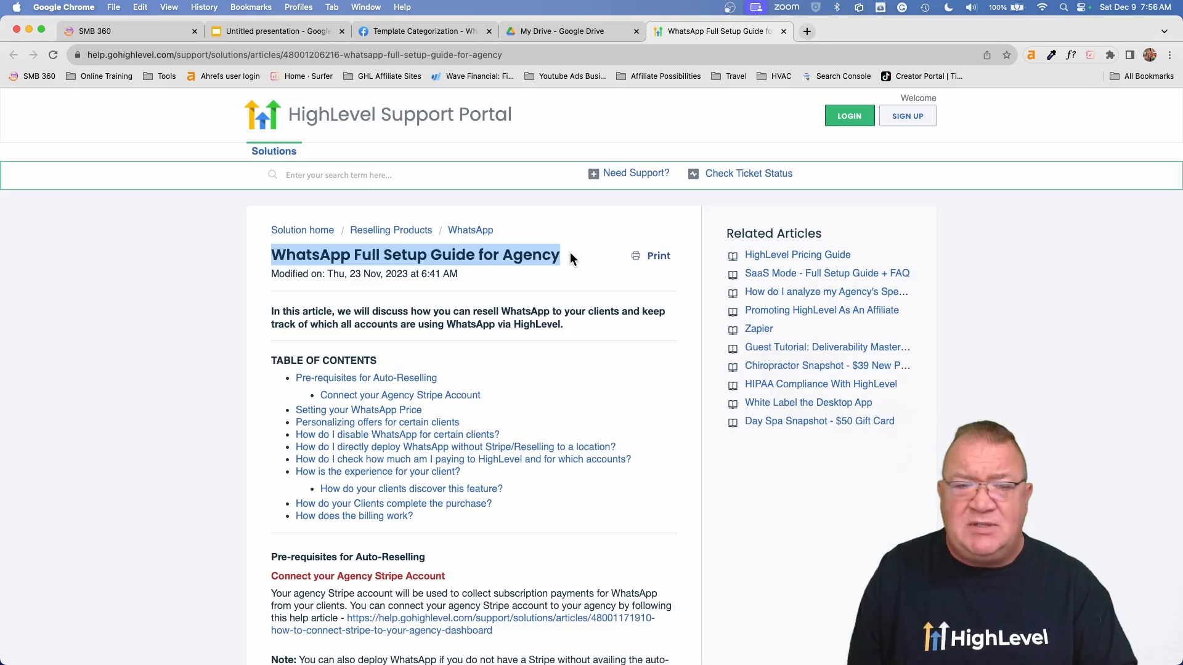
click(570, 254)
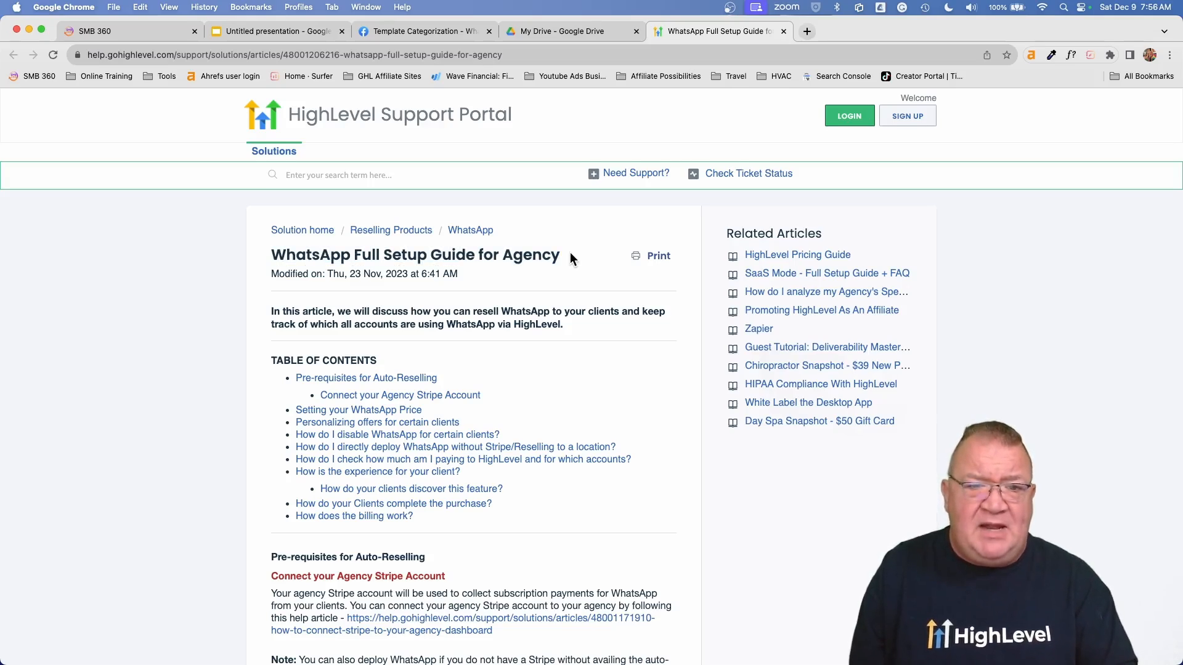
scroll(570, 258, down, 20)
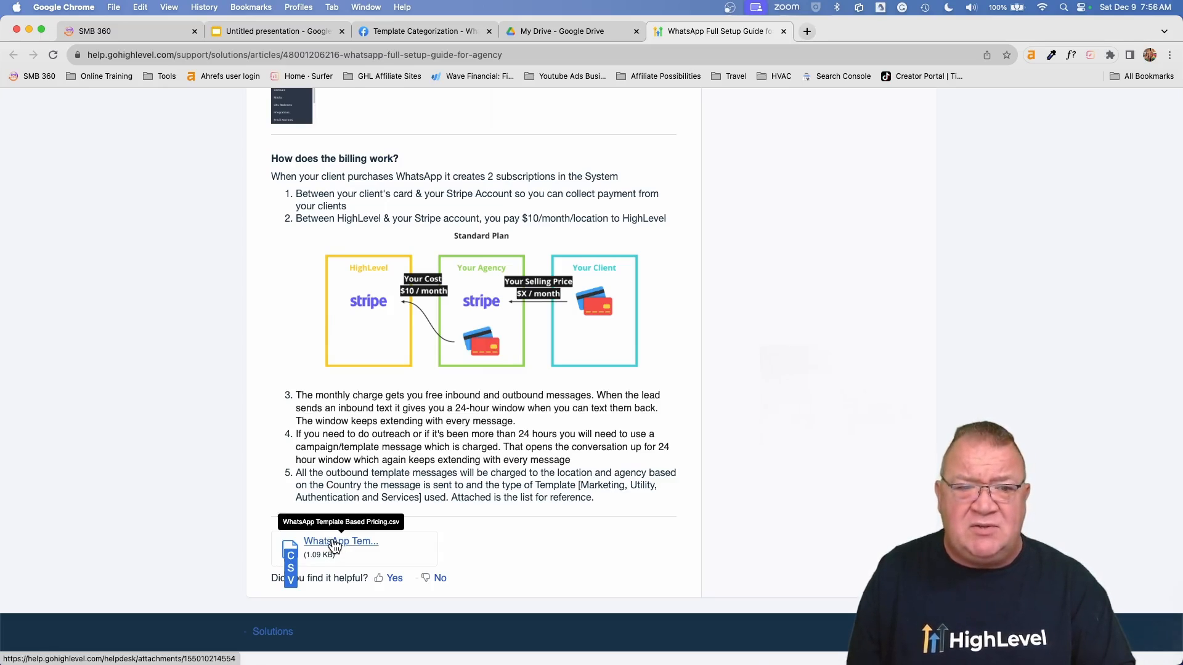
scroll(506, 348, up, 10)
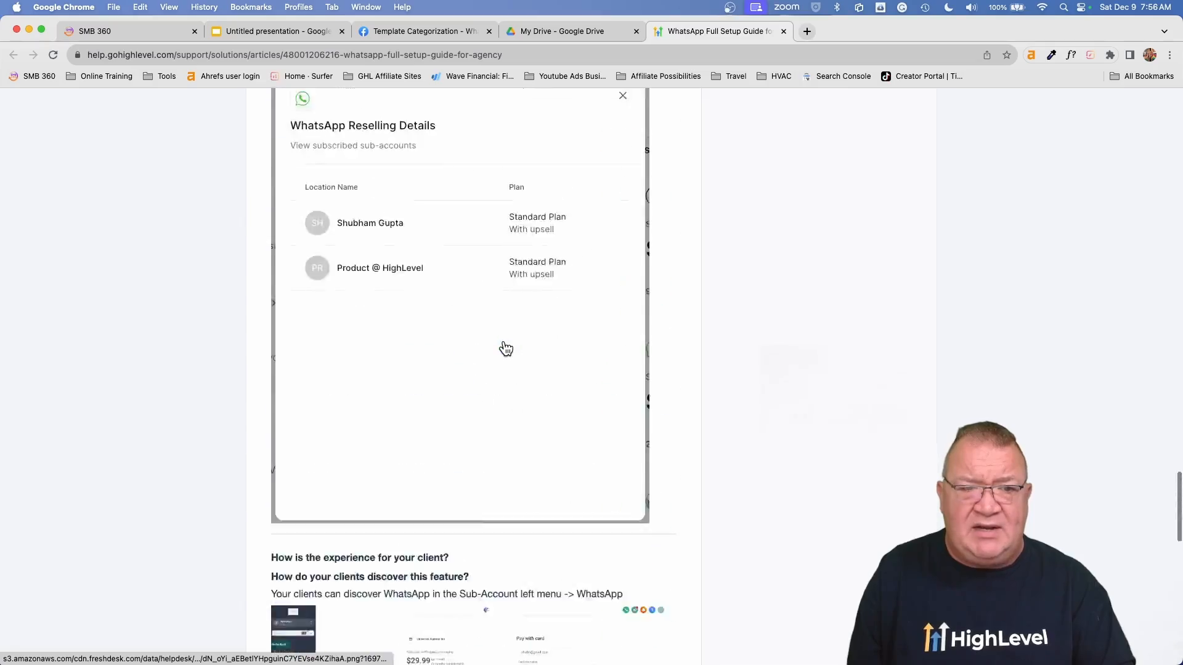
scroll(506, 349, up, 15)
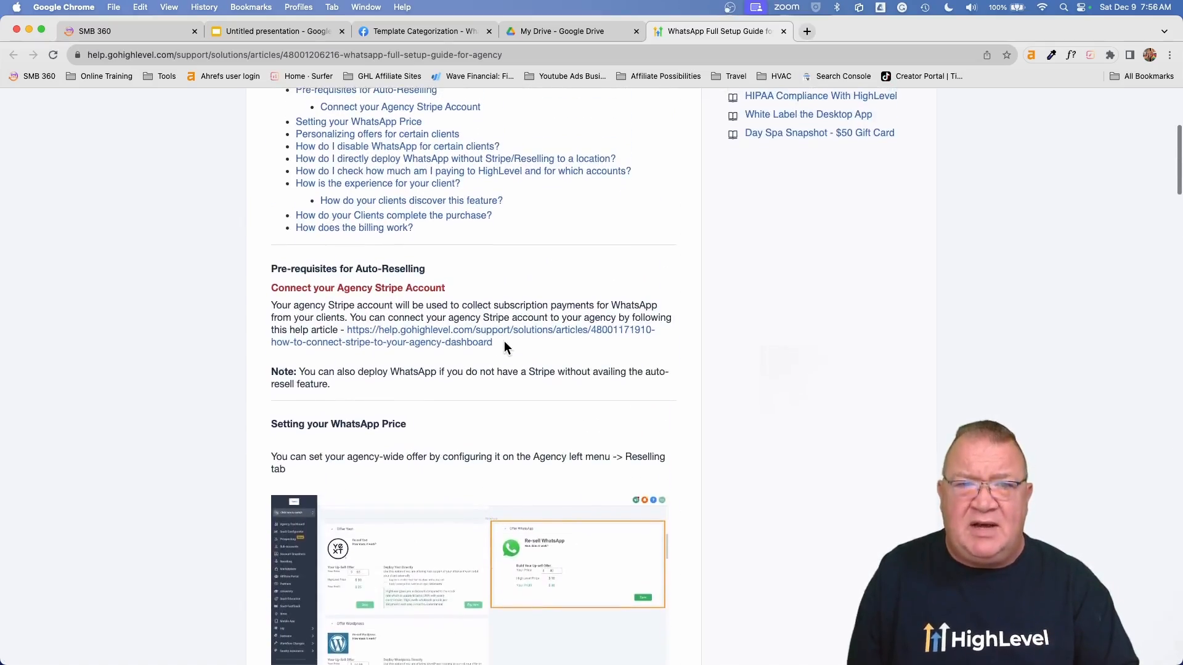
scroll(504, 343, up, 5)
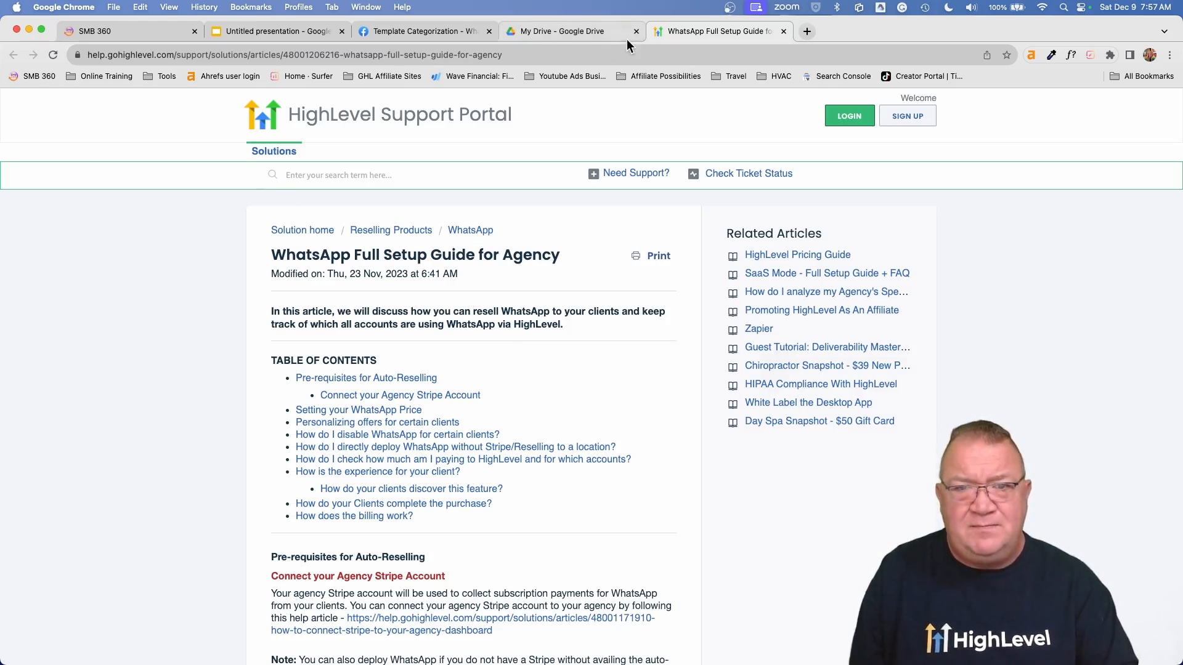
Step: View the WhatsApp sign-up slide in the Google Slides presentation and return to the sub-account's dashboard in SMB 360
click(137, 34)
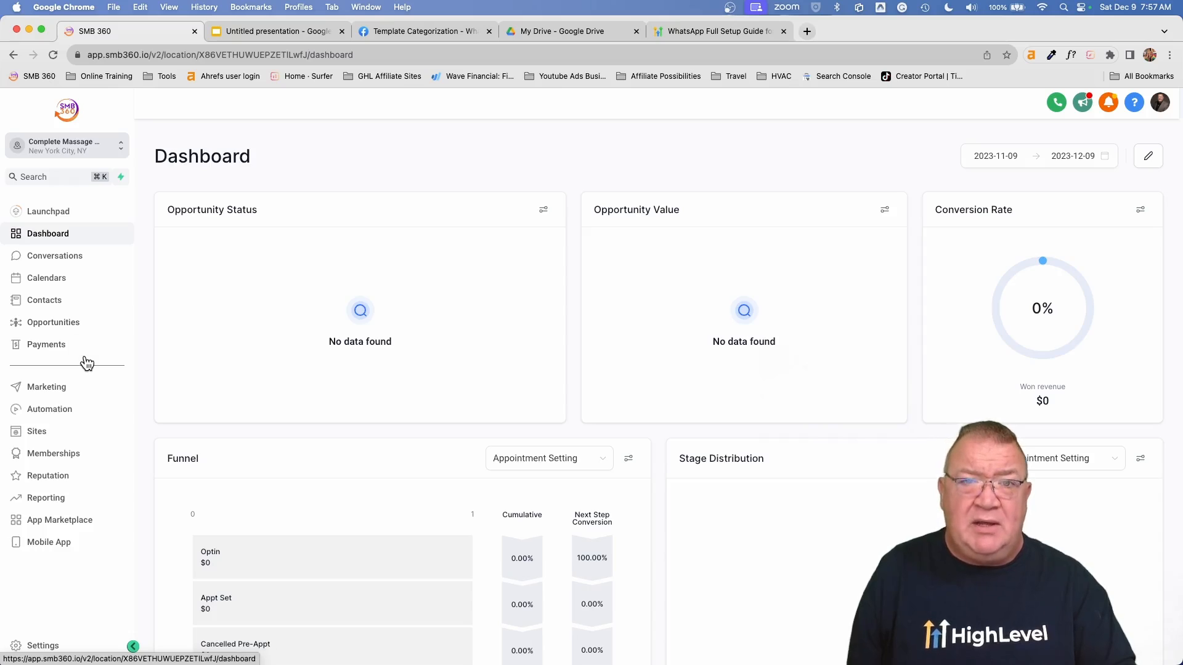
click(253, 32)
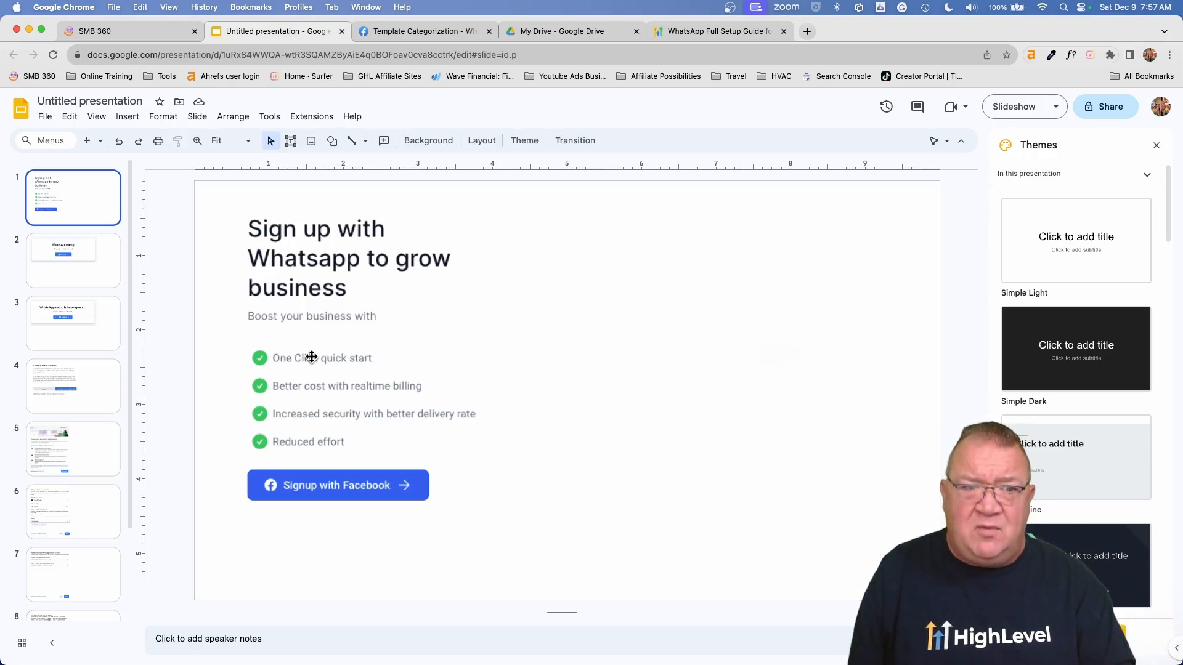
click(111, 32)
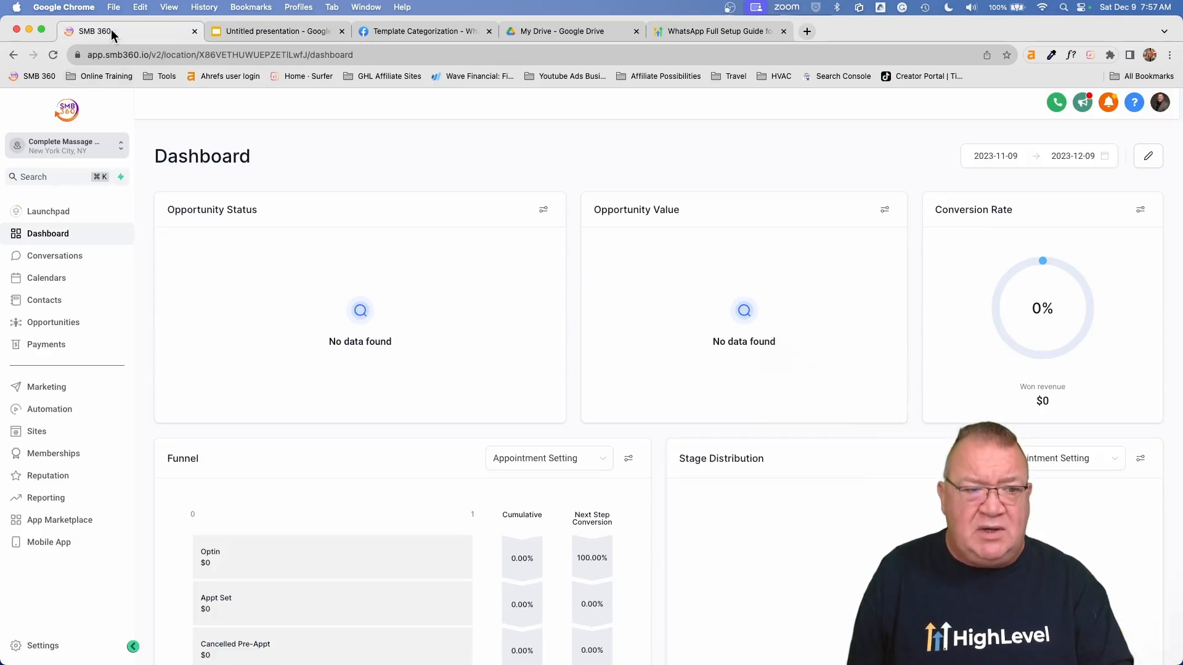
Step: Open the sub-account's WhatsApp settings, and bring up the WhatsApp sign-up slide in the Google Slides presentation
click(42, 645)
click(28, 486)
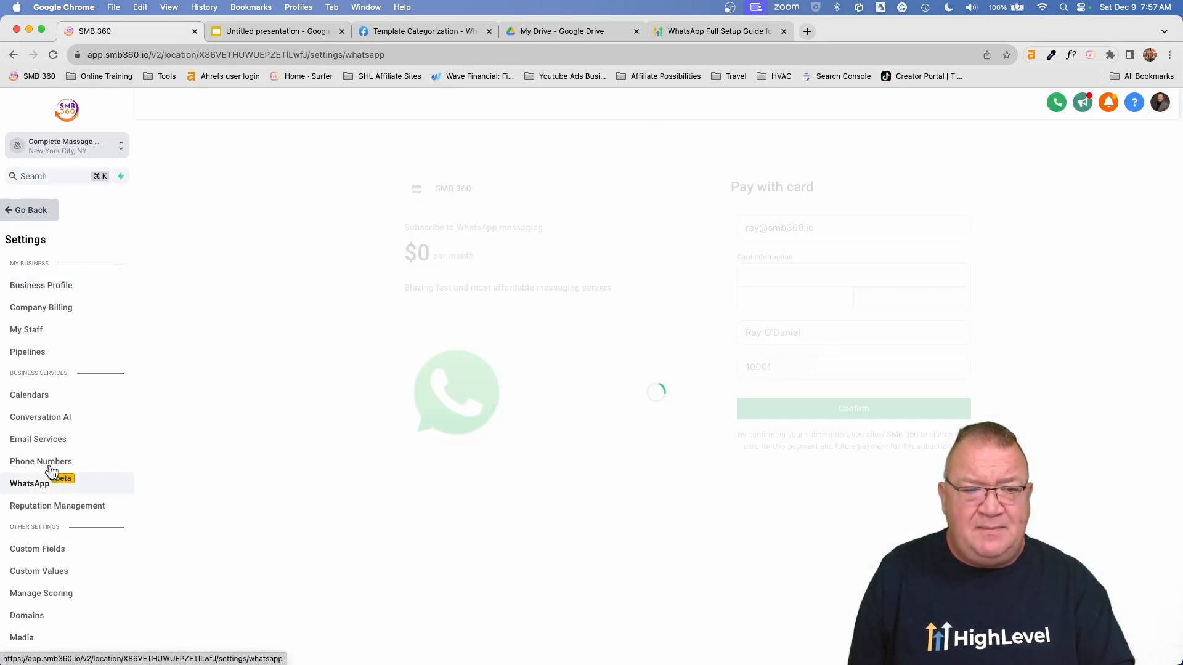
click(260, 31)
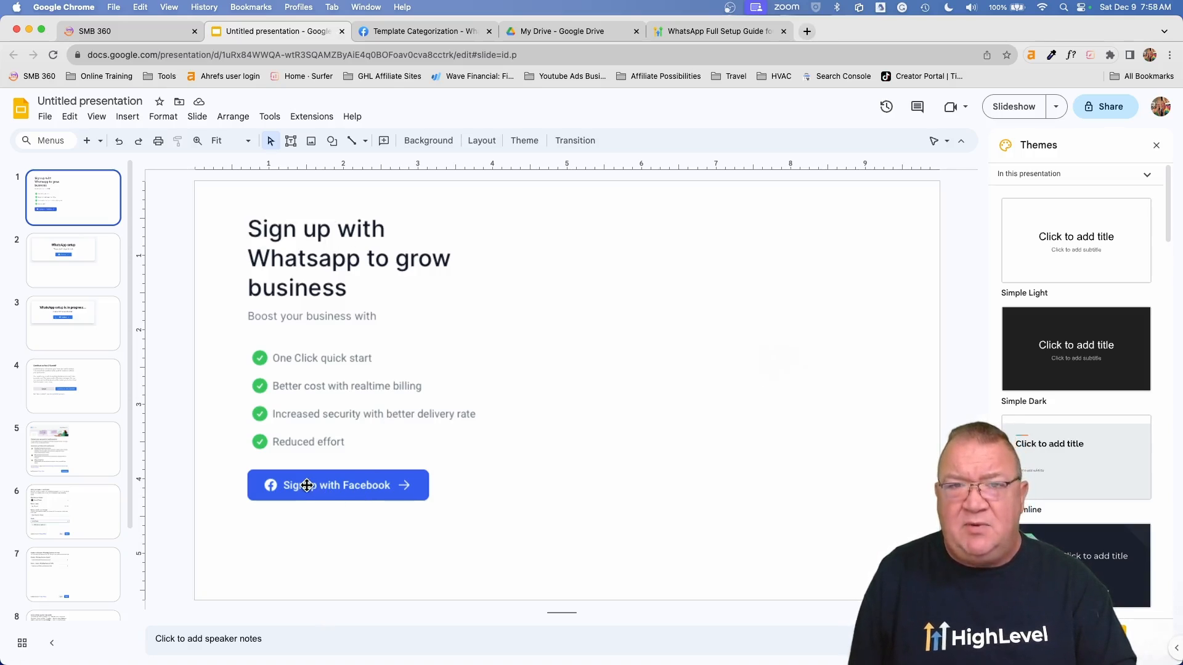
Step: Go through slides 2 to 6, covering the WhatsApp setup prompt, Facebook login, LeadConnector permissions and business information form
click(64, 265)
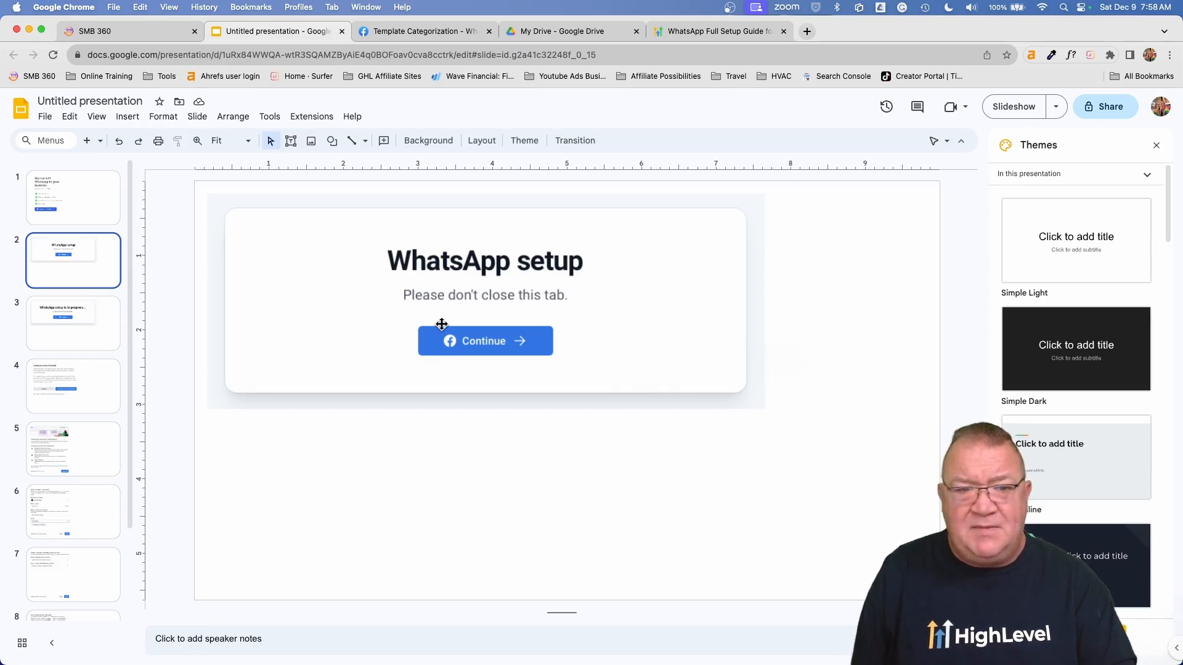
click(81, 331)
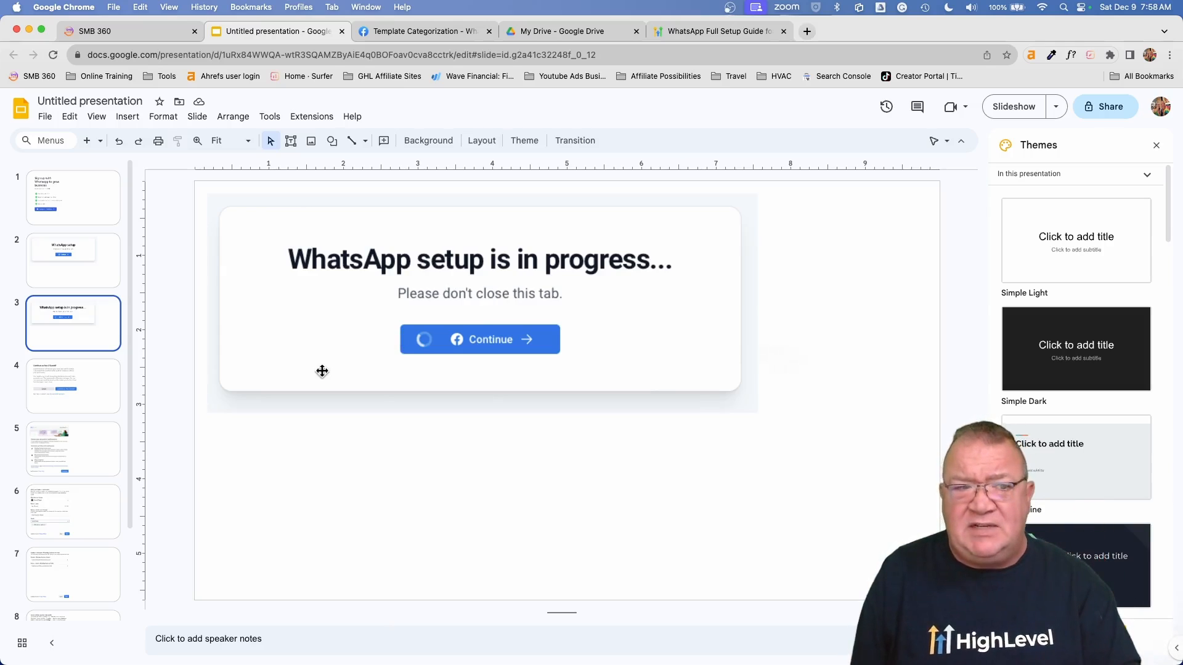
click(69, 380)
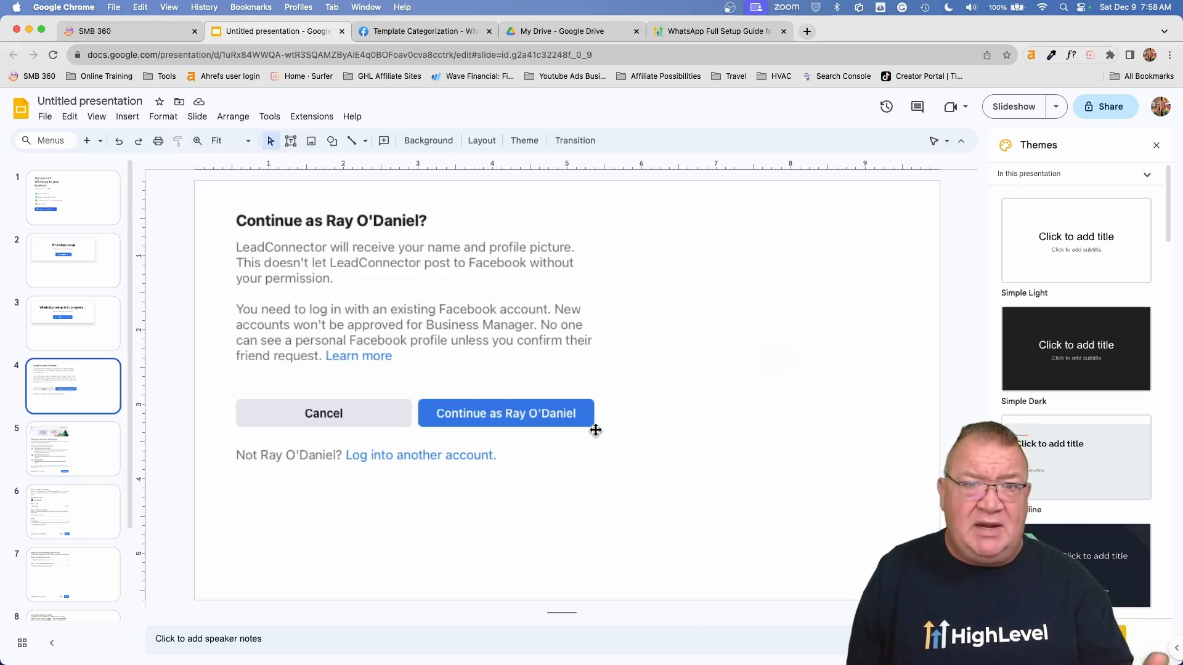
click(64, 457)
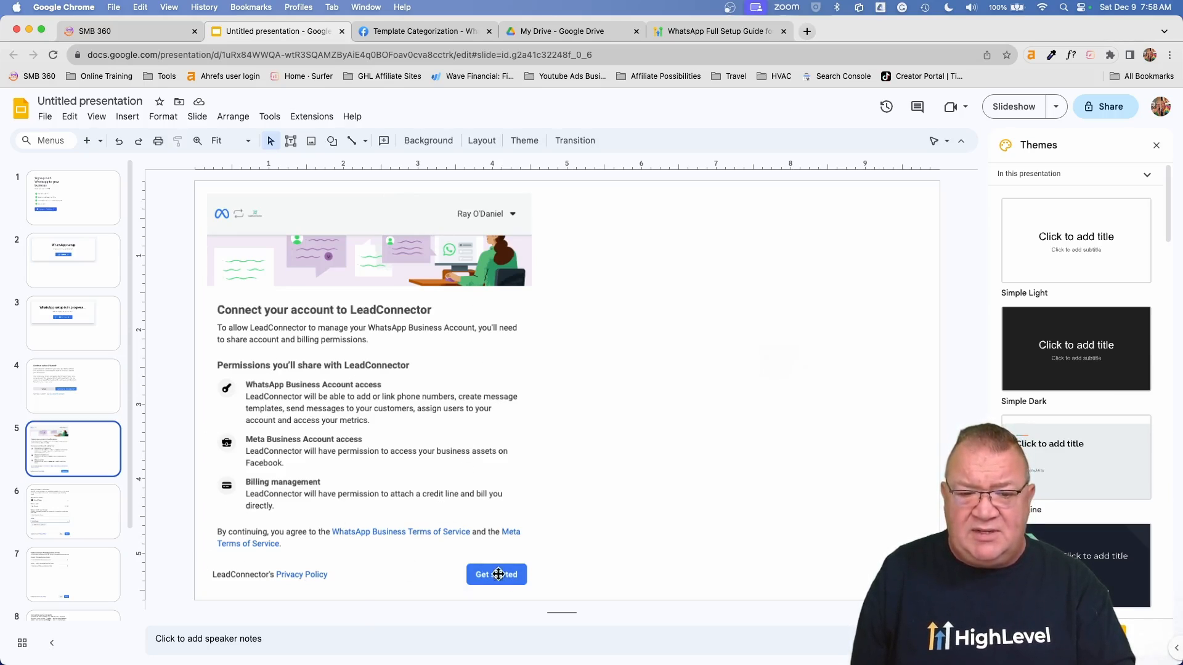
click(59, 508)
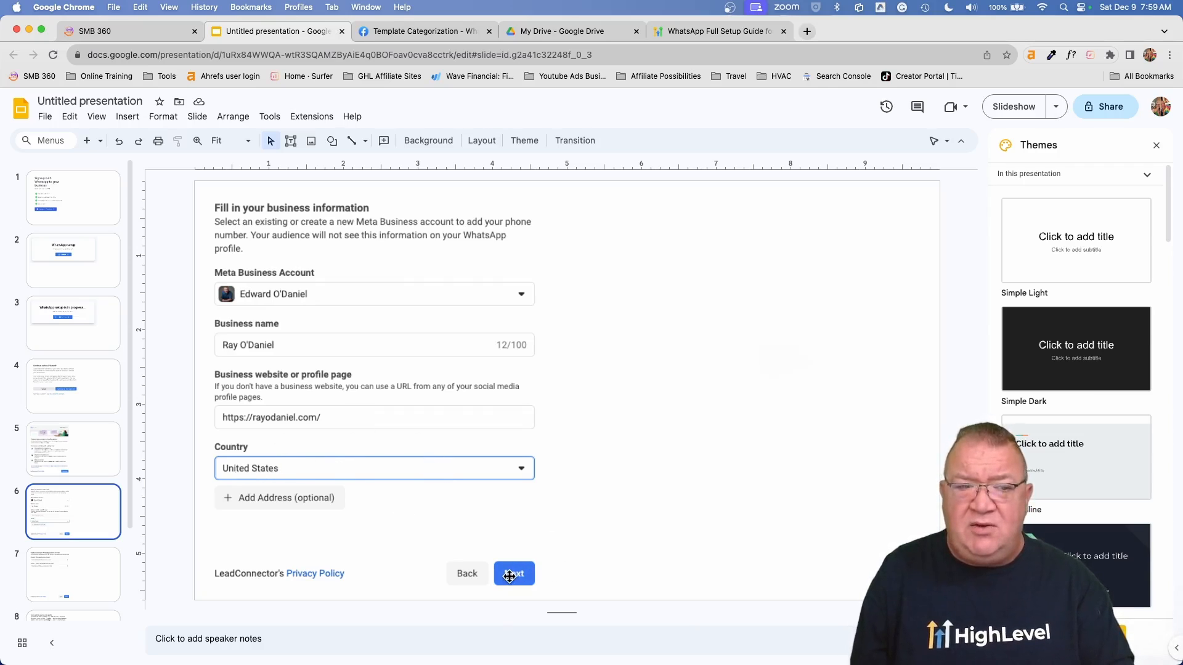
Step: Go through slides 7 to 9, covering the WhatsApp Business Account selection, the business profile details and the completion page
scroll(76, 468, down, 2)
click(64, 463)
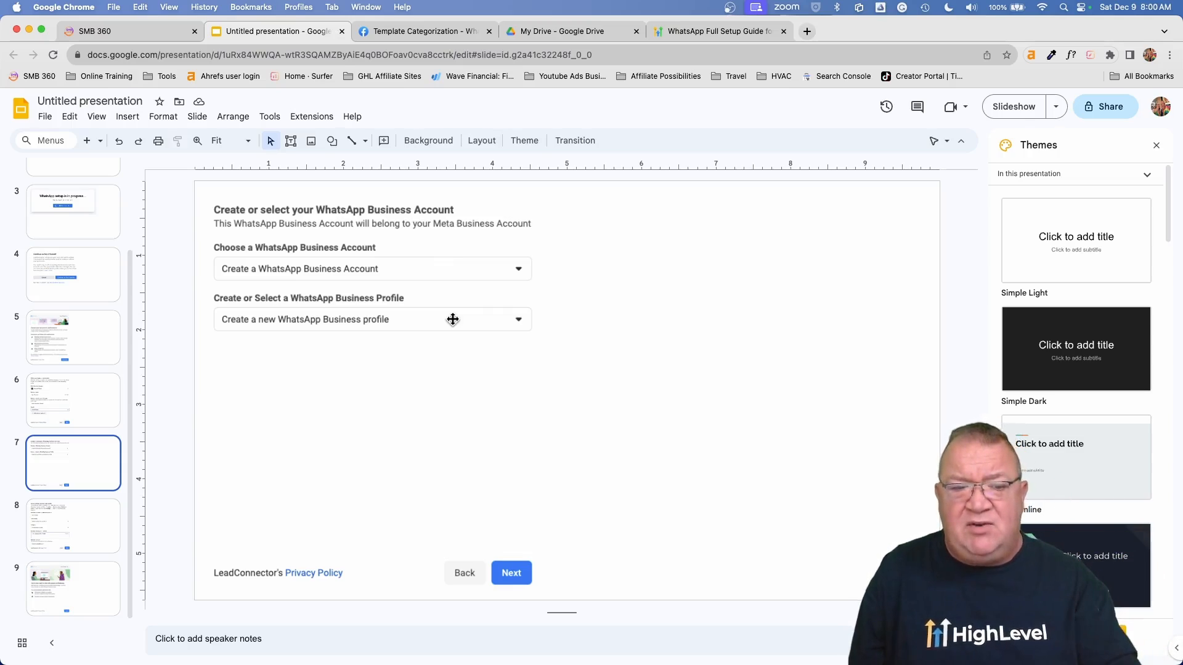
click(81, 521)
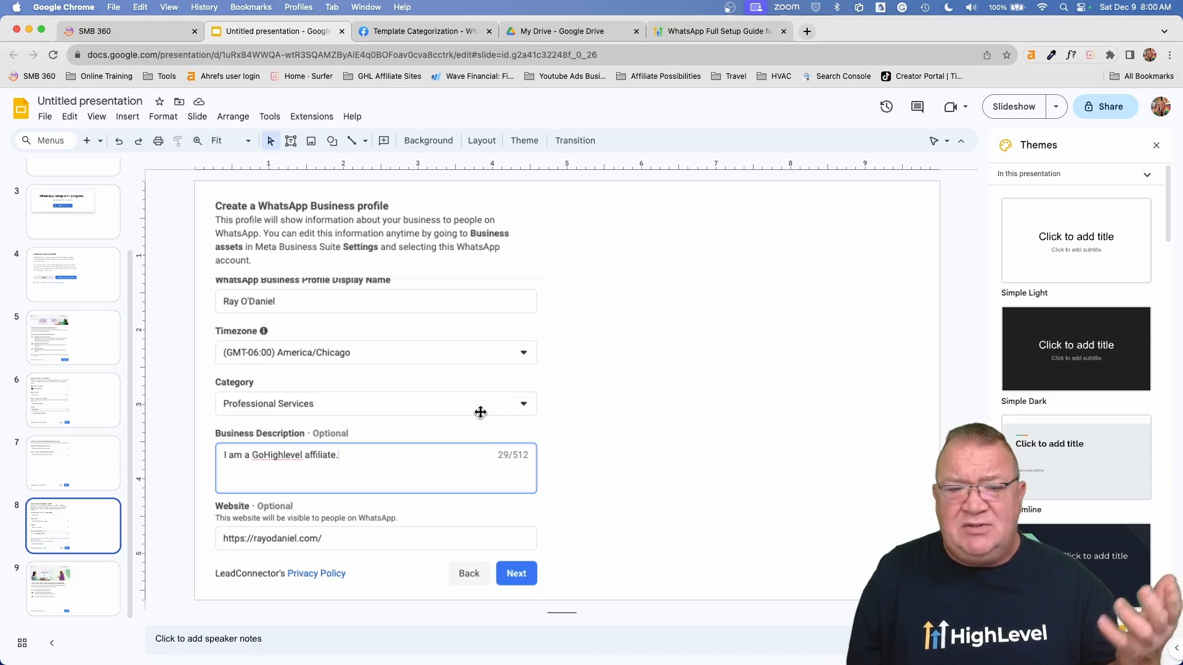
key(Down)
key(Up)
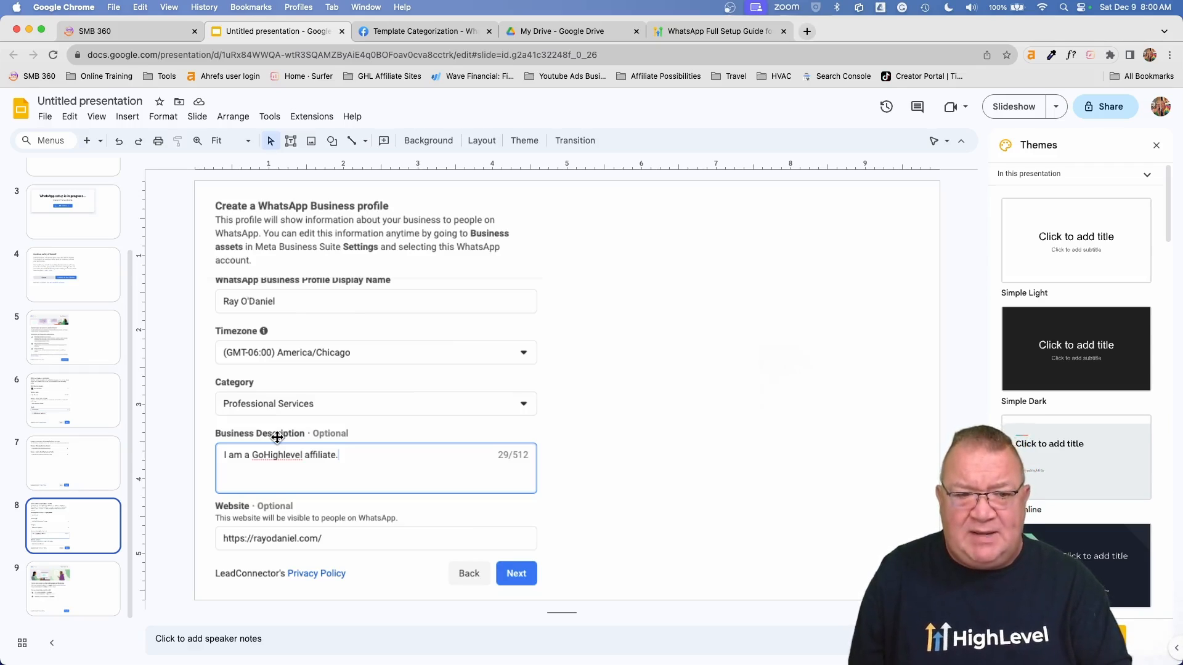
click(70, 593)
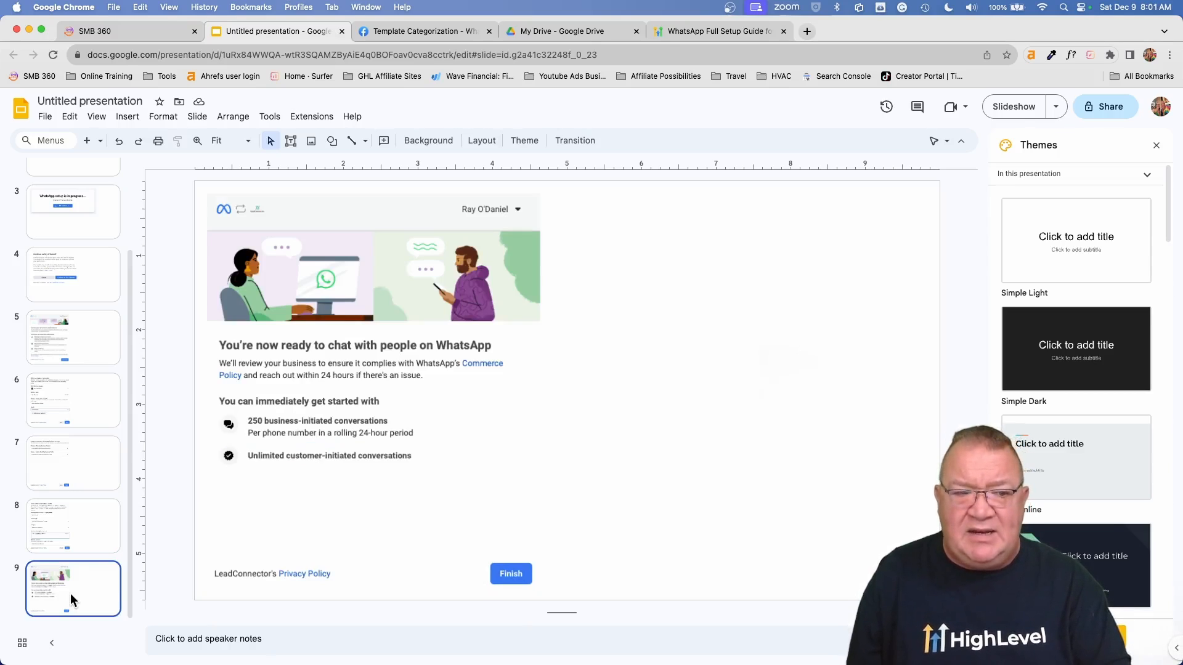
click(64, 530)
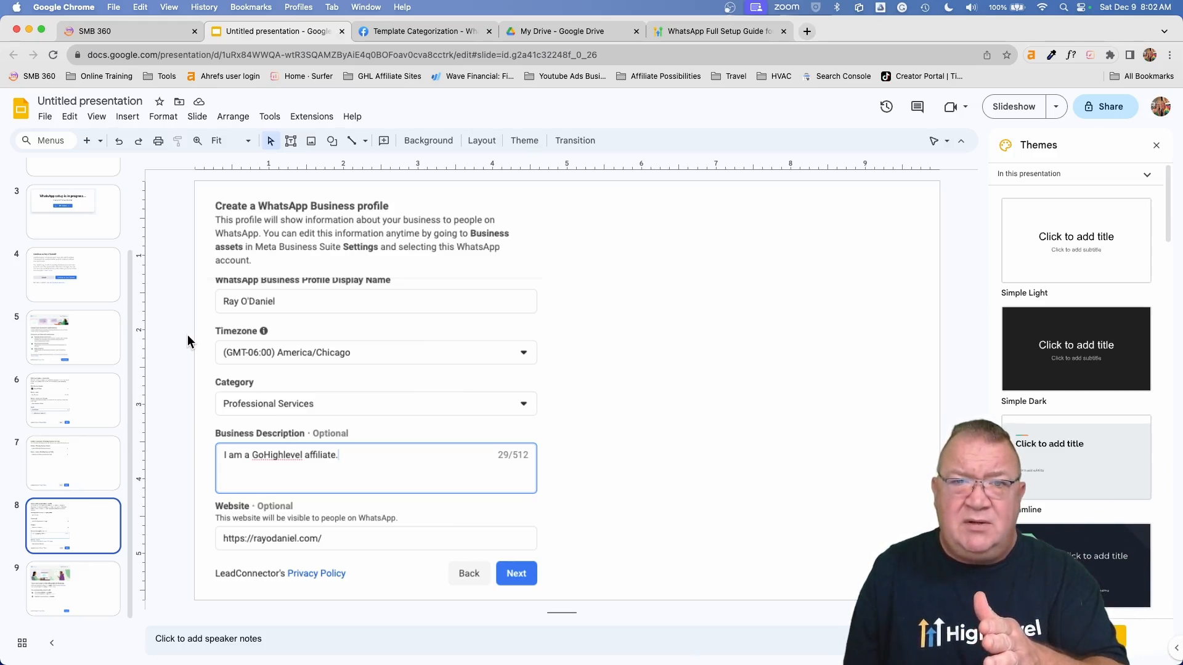
click(95, 593)
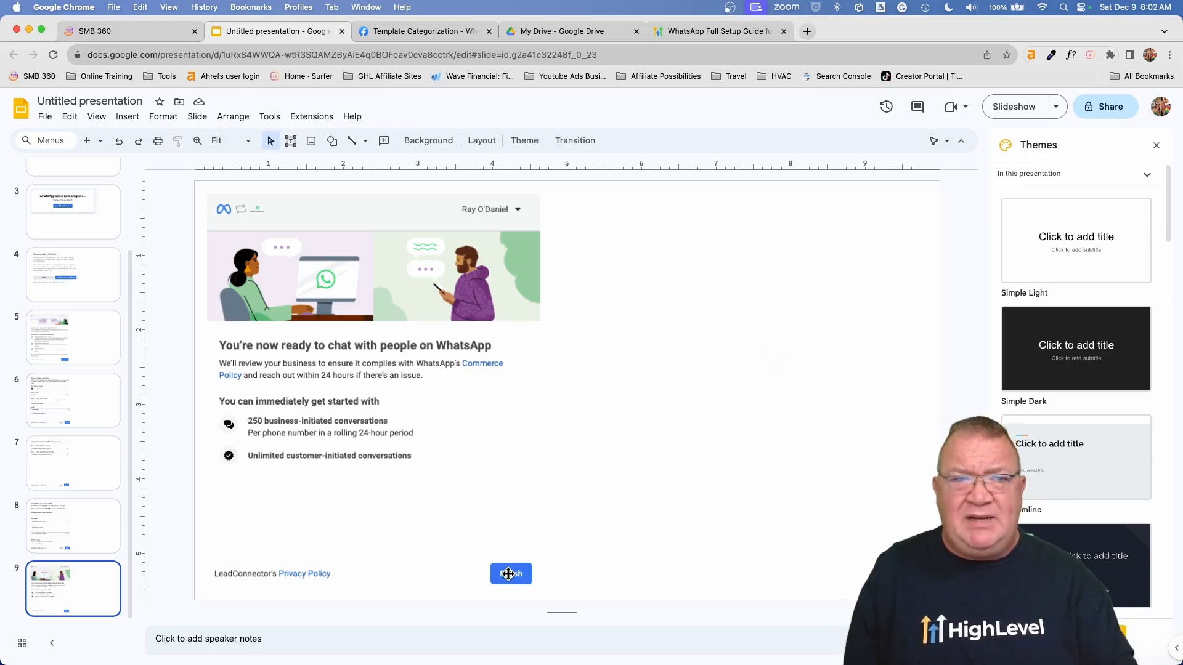
Step: Return to SMB 360 and switch to the first sub-account in the recent list, showing its WhatsApp settings
click(111, 31)
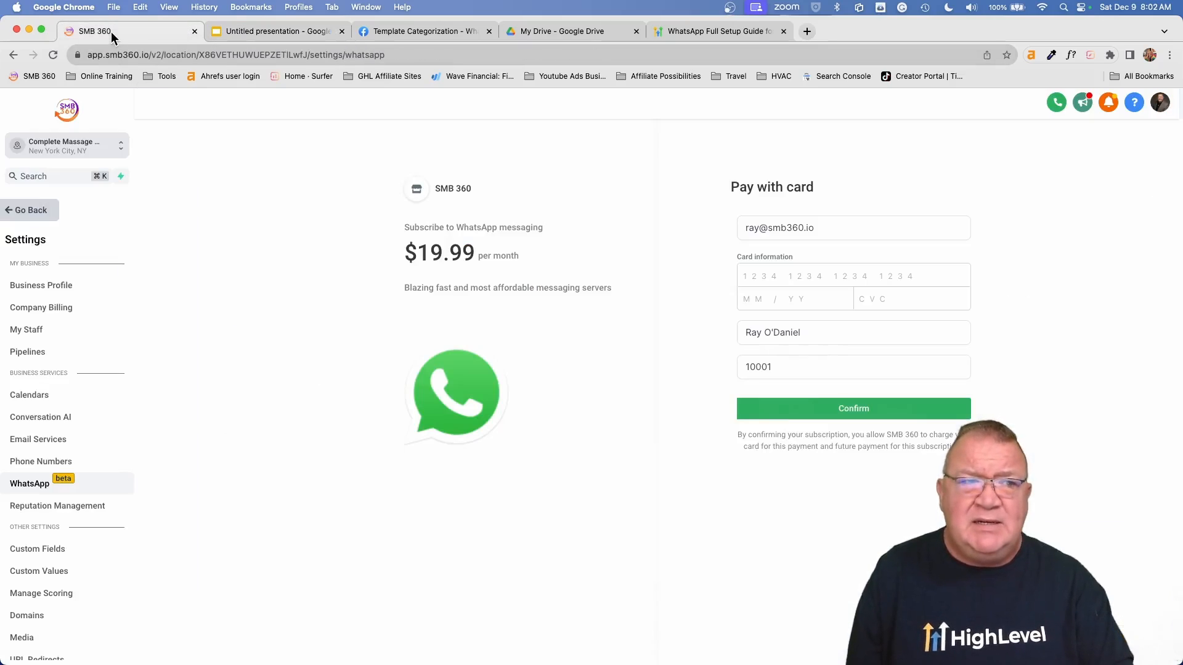
click(92, 147)
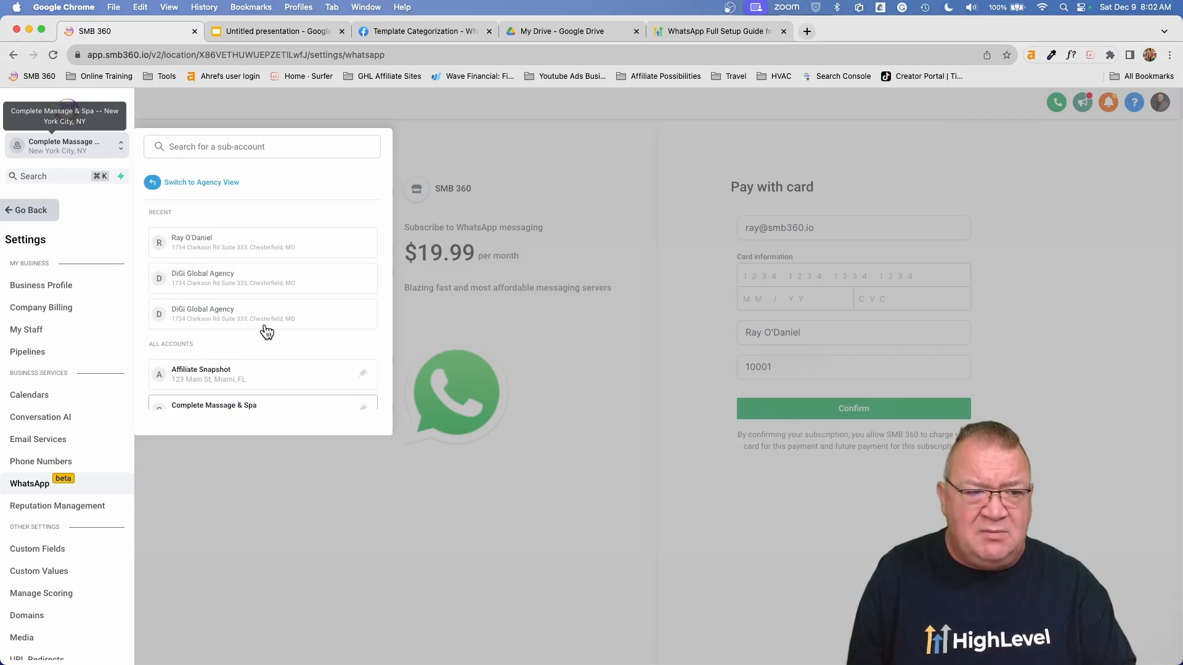
click(203, 241)
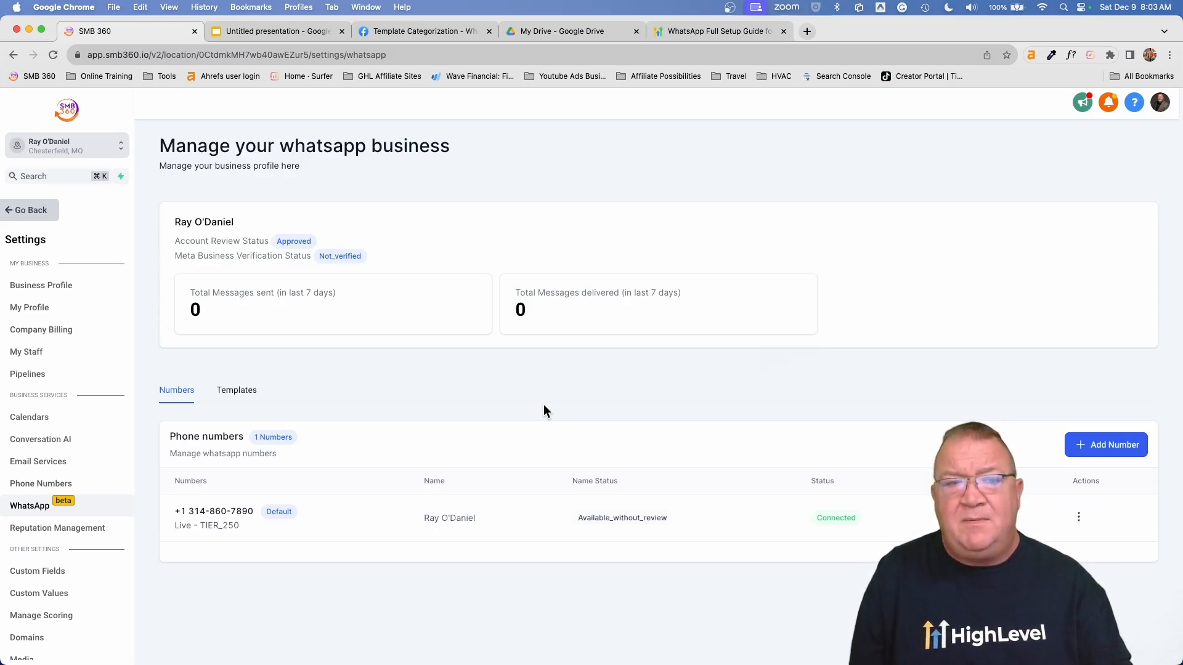
Step: Examine the WhatsApp account's review status and Meta business verification status, highlighting both lines
scroll(194, 307, up, 5)
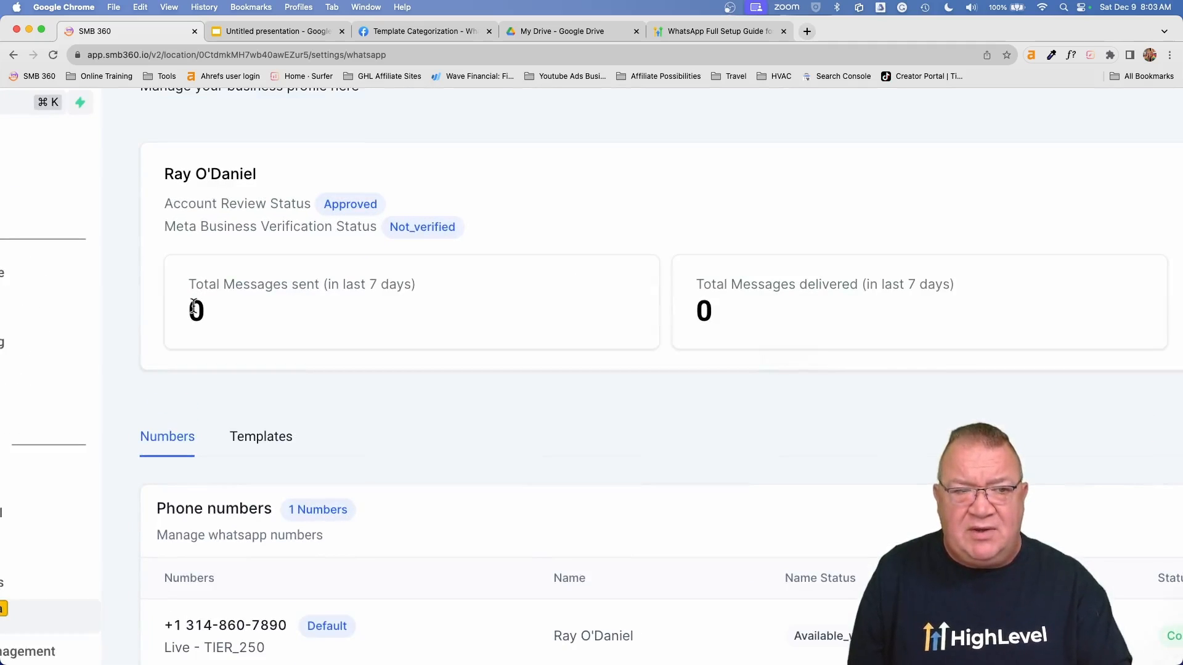
drag(163, 201, 408, 196)
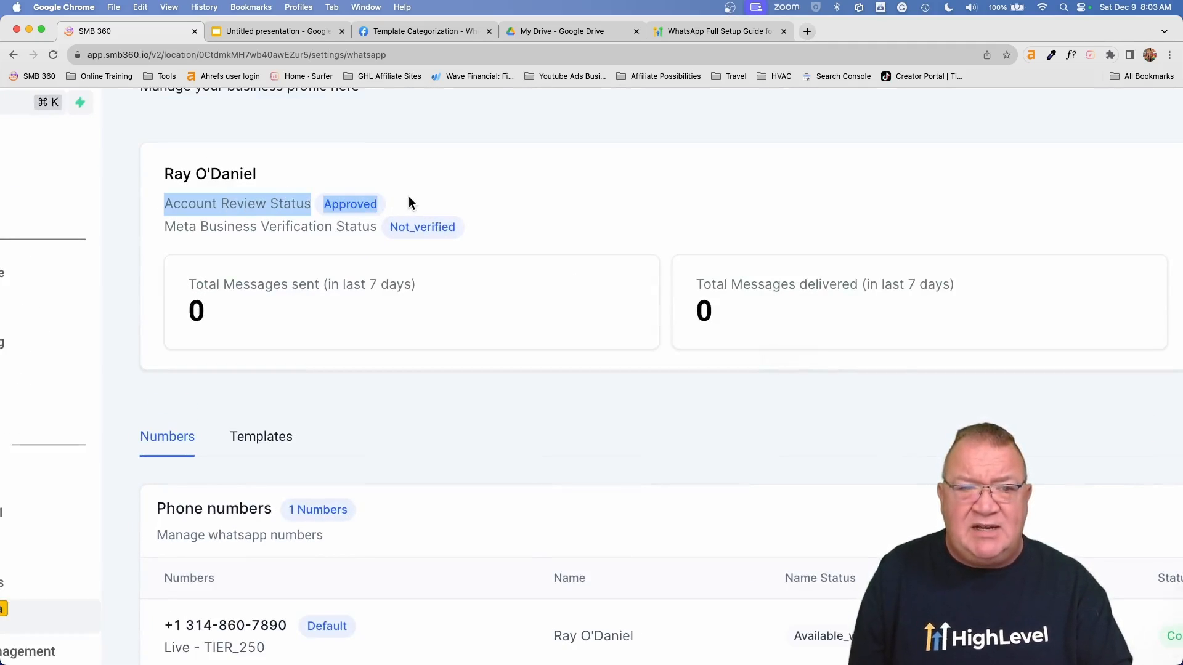
click(325, 234)
drag(160, 228, 375, 227)
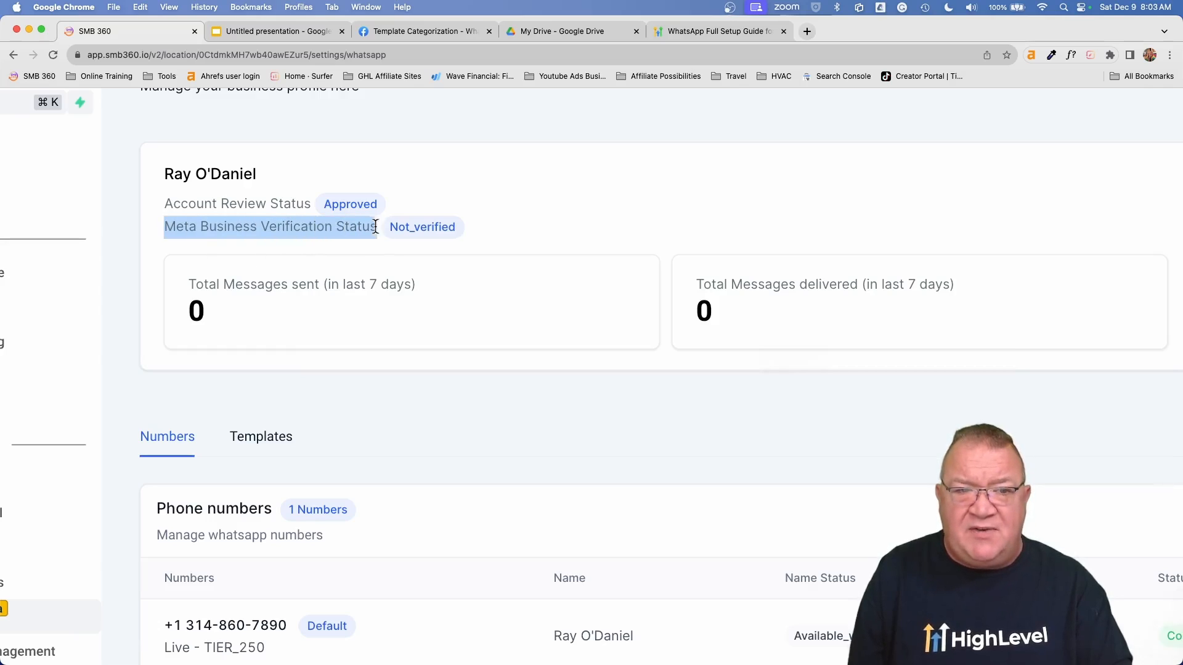
click(479, 226)
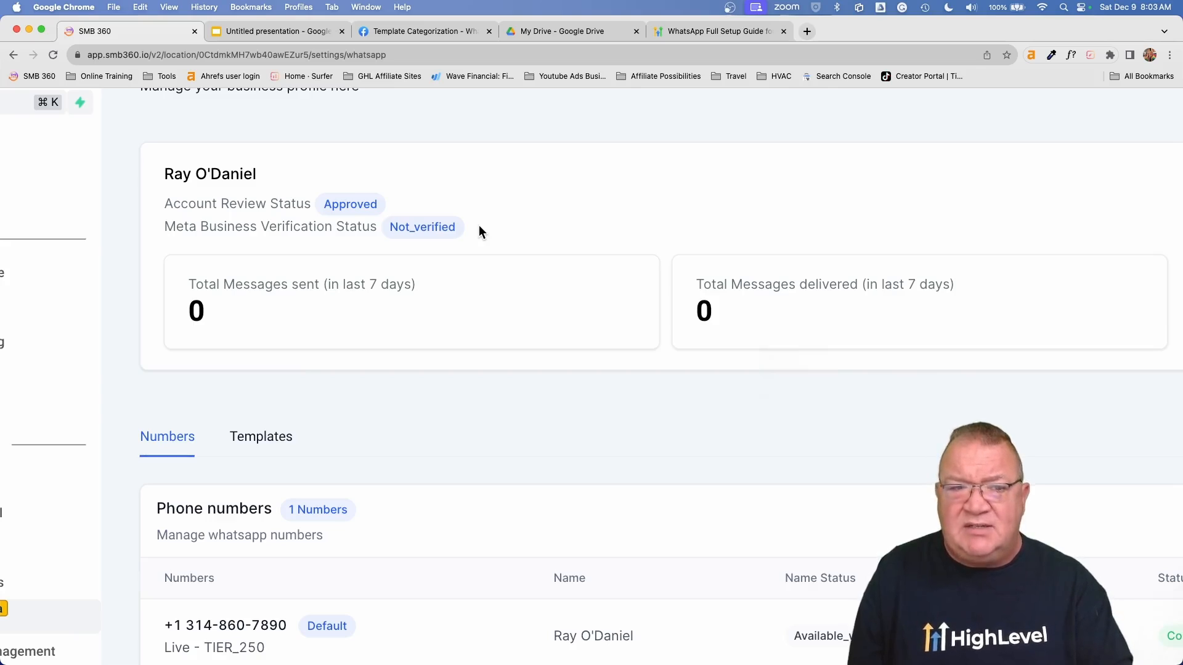
Step: Highlight the connected WhatsApp phone number, and look at the message templates list before returning to the numbers list
scroll(479, 224, down, 5)
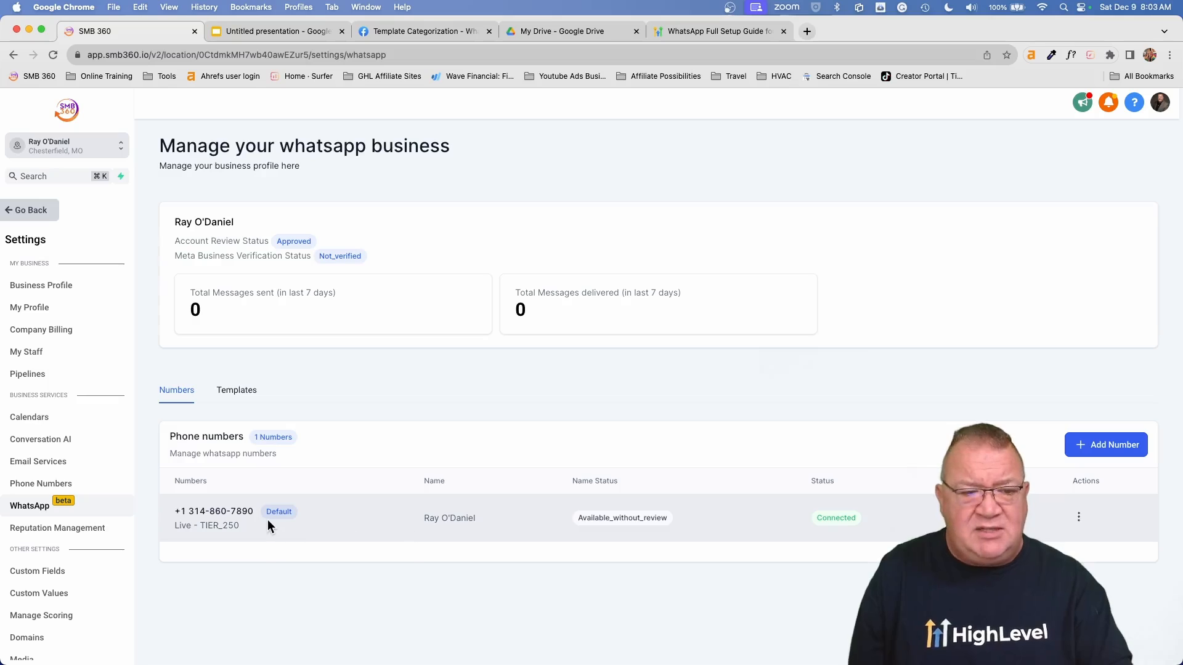
drag(188, 511, 249, 510)
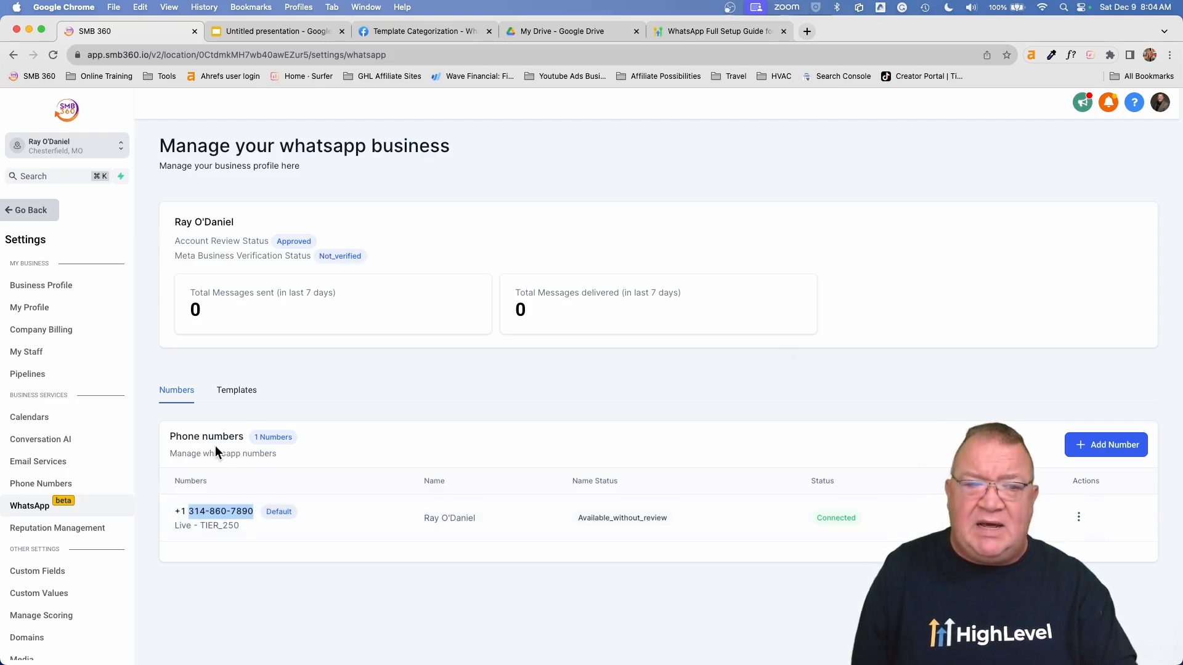
click(237, 392)
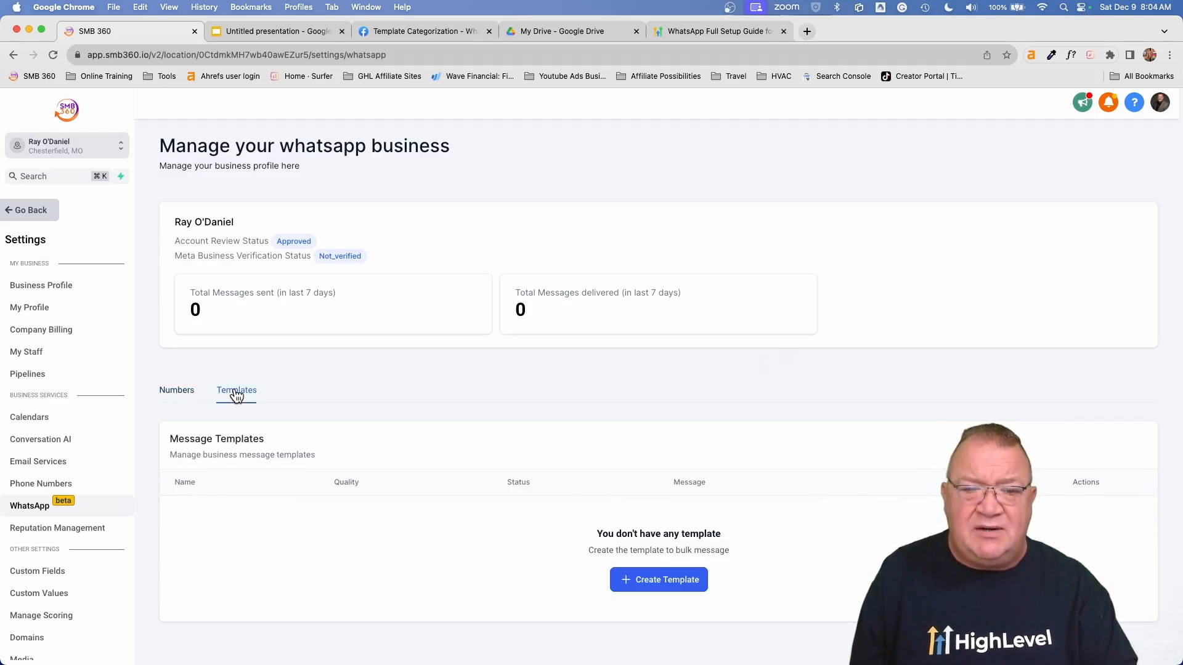
click(177, 395)
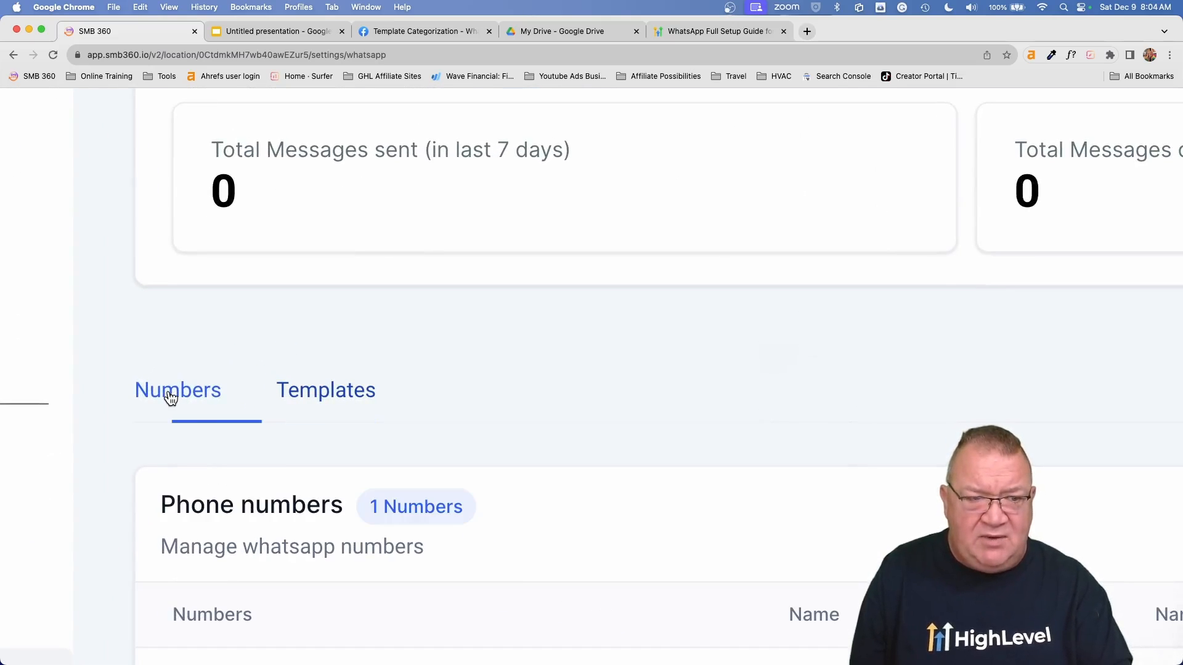
Step: View the WhatsApp setup page for adding another number, and close it to return to the numbers list
scroll(283, 532, down, 3)
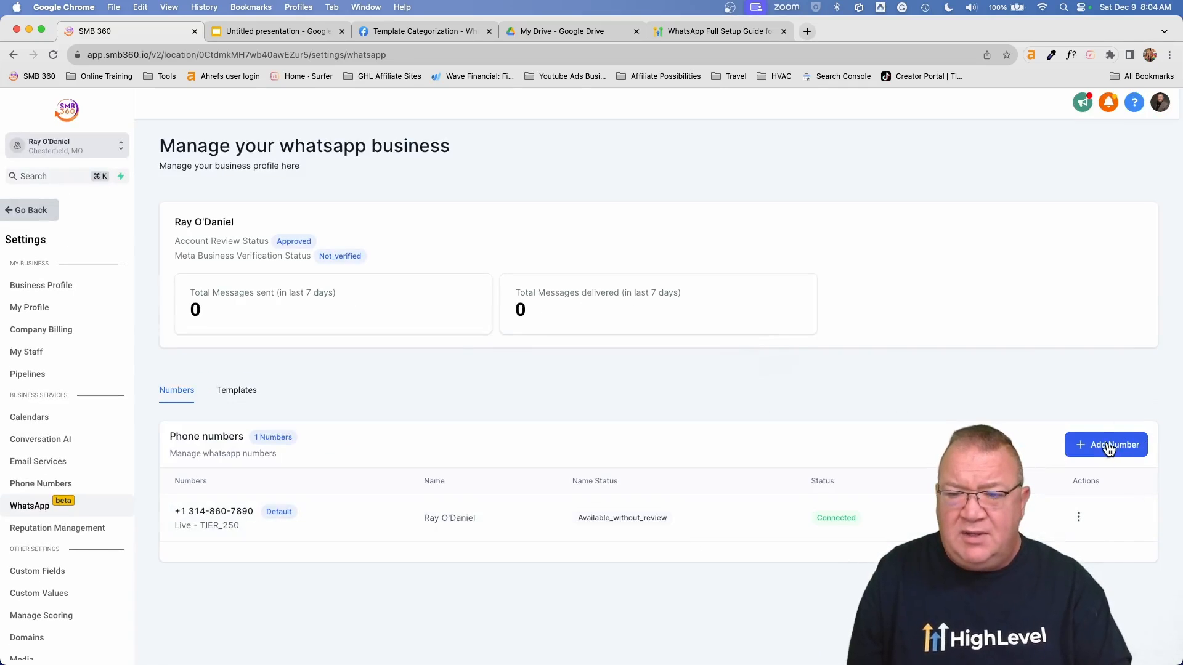
click(1106, 445)
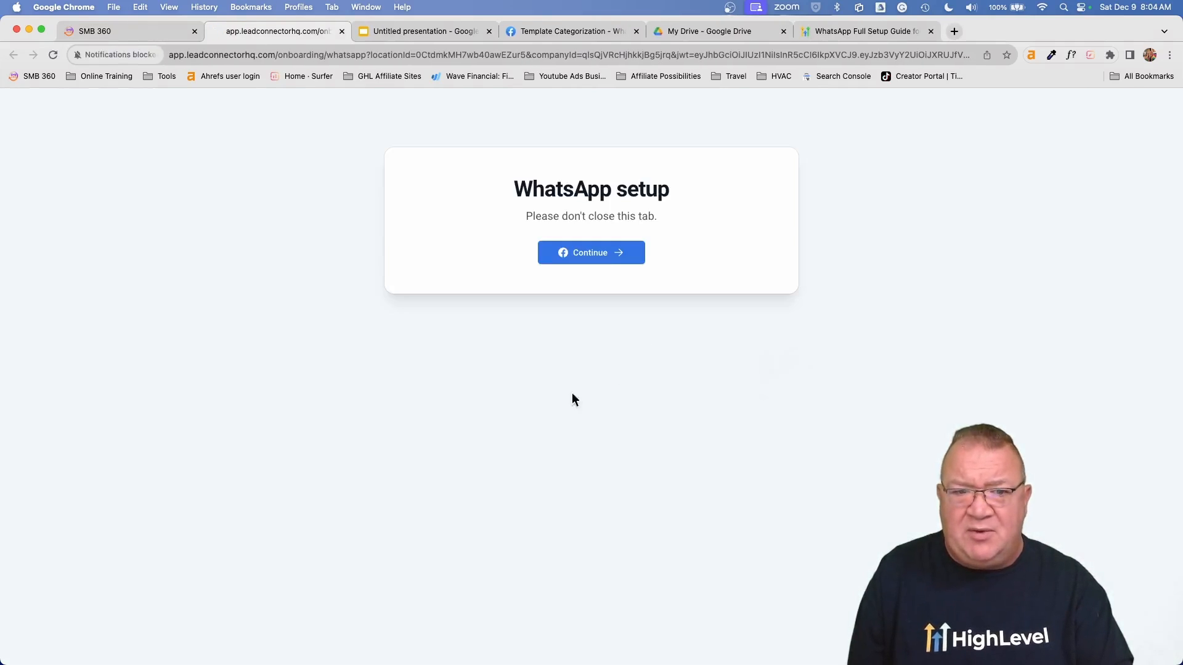
click(342, 31)
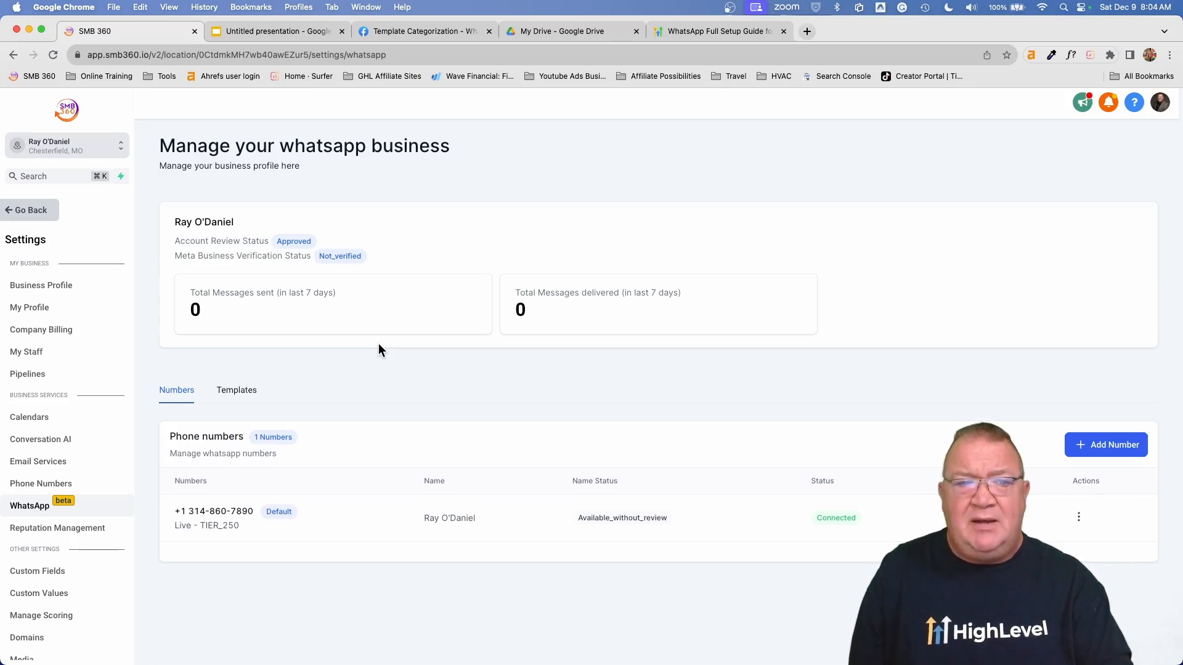
Step: Start a new WhatsApp message template and place the cursor in its template name field
click(236, 398)
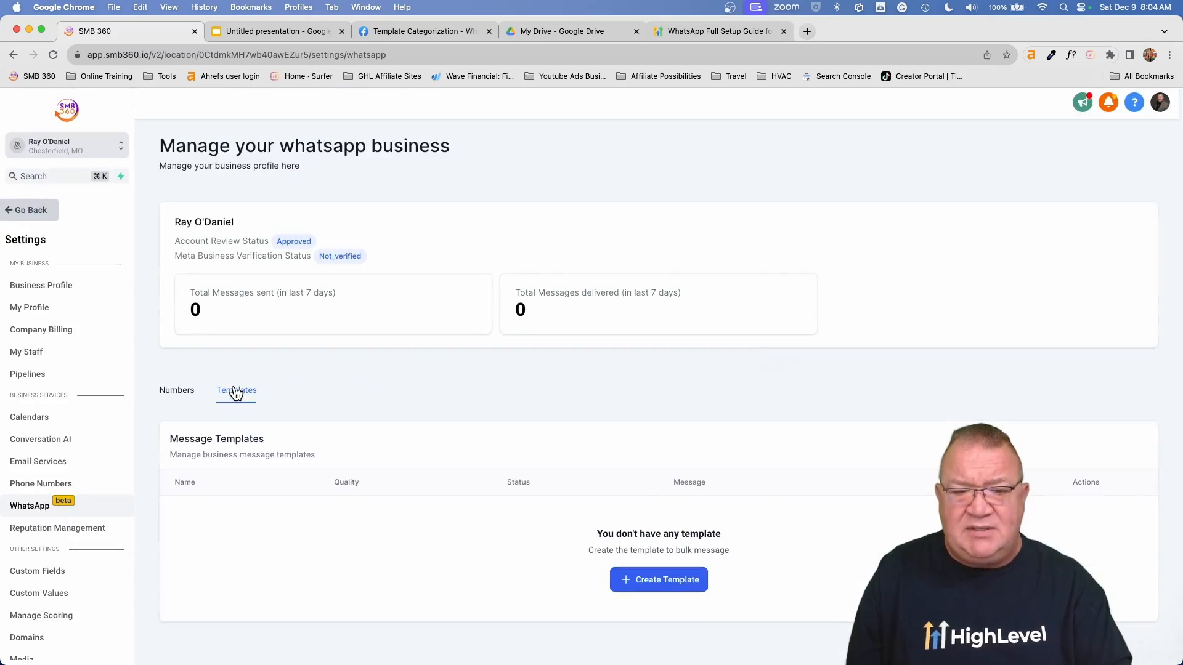
click(658, 581)
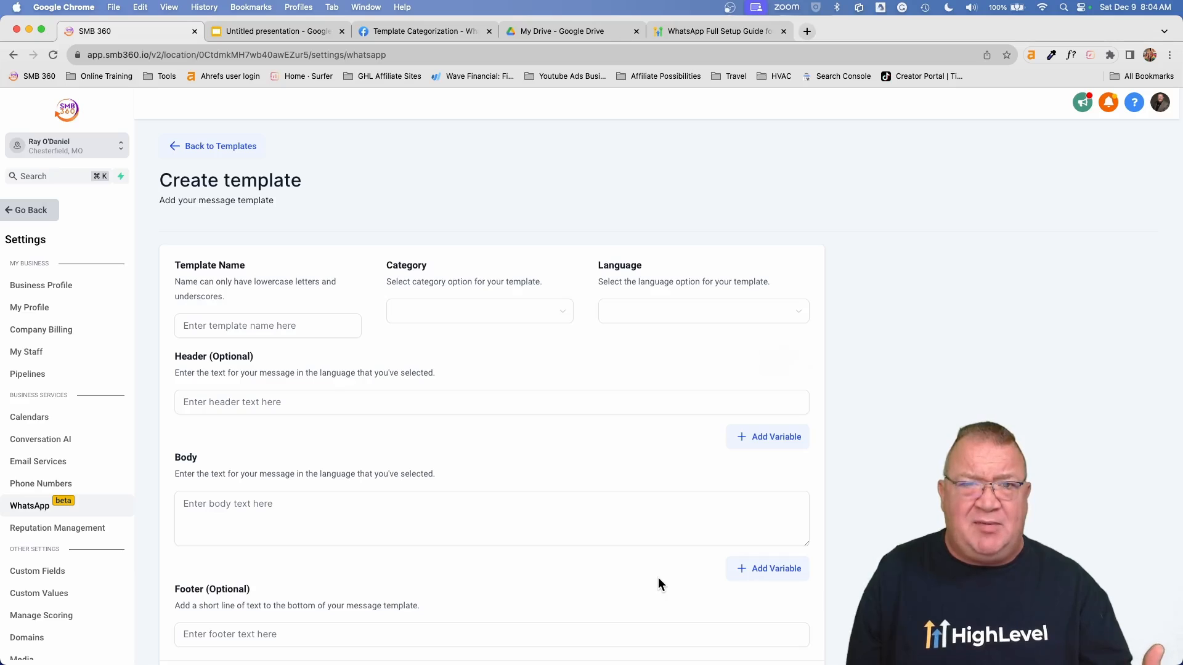
scroll(658, 578, down, 2)
click(231, 265)
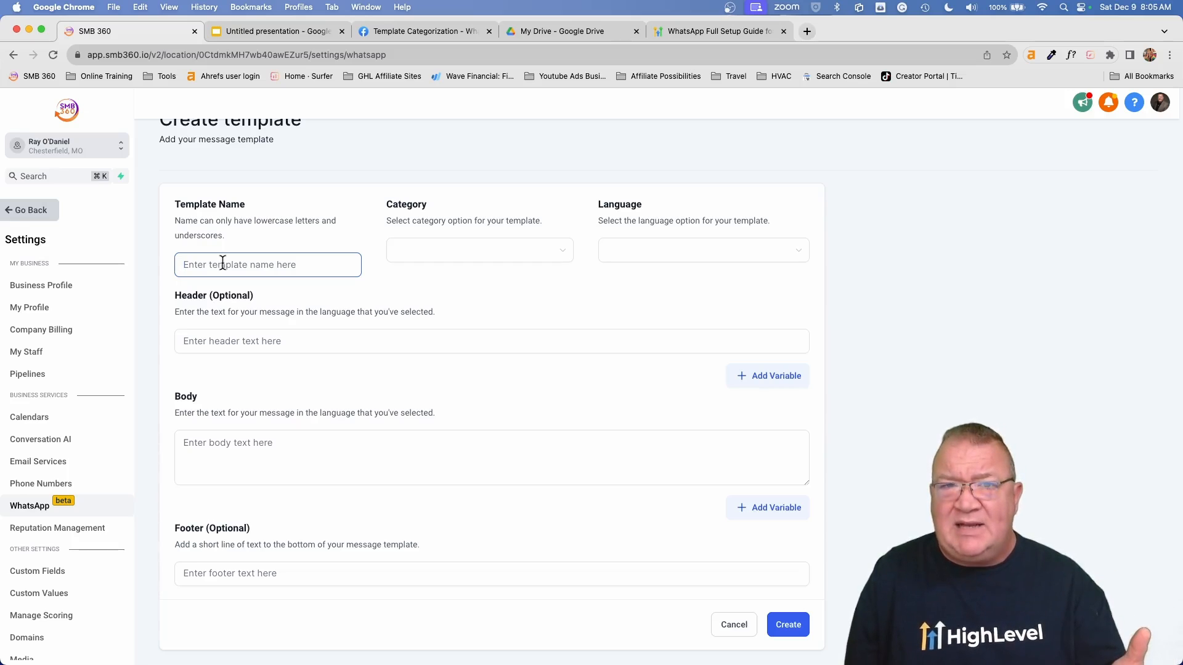
Step: Examine the category and language options available for the new template without choosing any
click(555, 255)
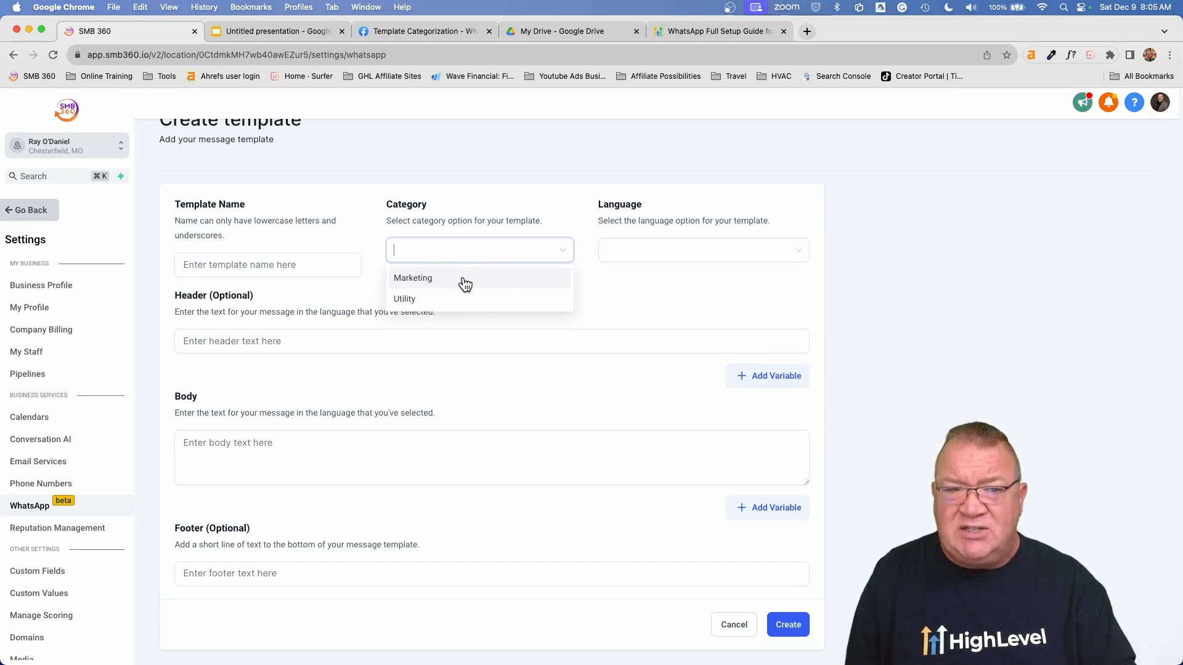
click(684, 253)
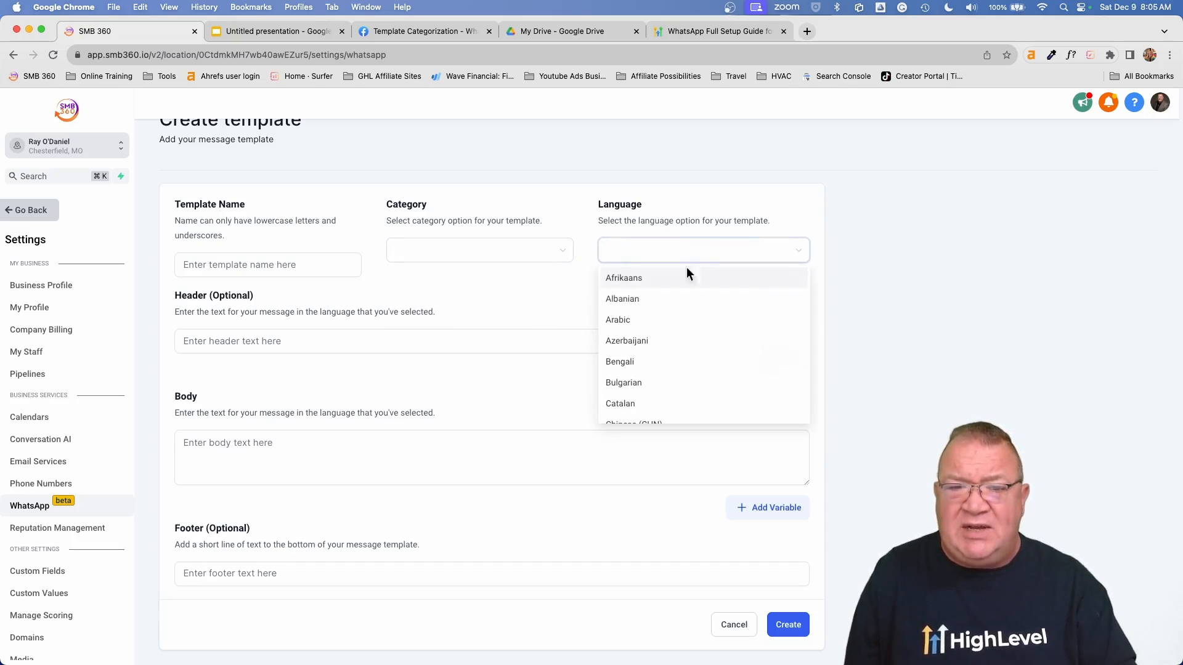
scroll(694, 316, down, 3)
scroll(694, 316, up, 3)
click(551, 308)
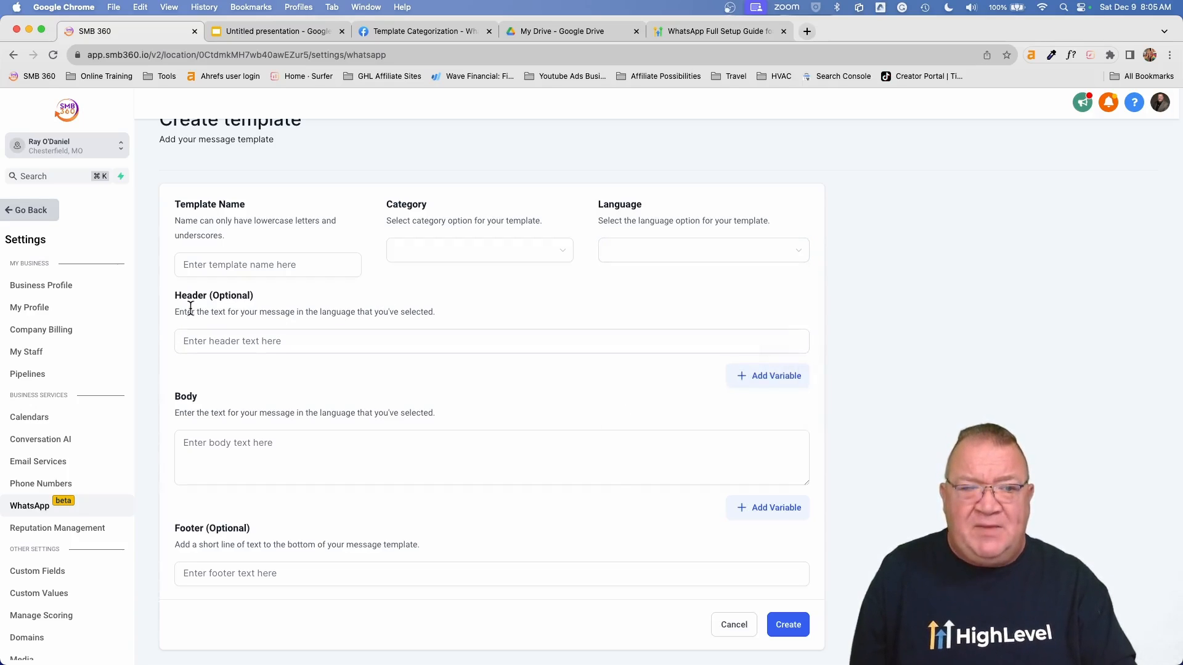
Step: Look over the header, body and footer text fields of the new template
click(290, 338)
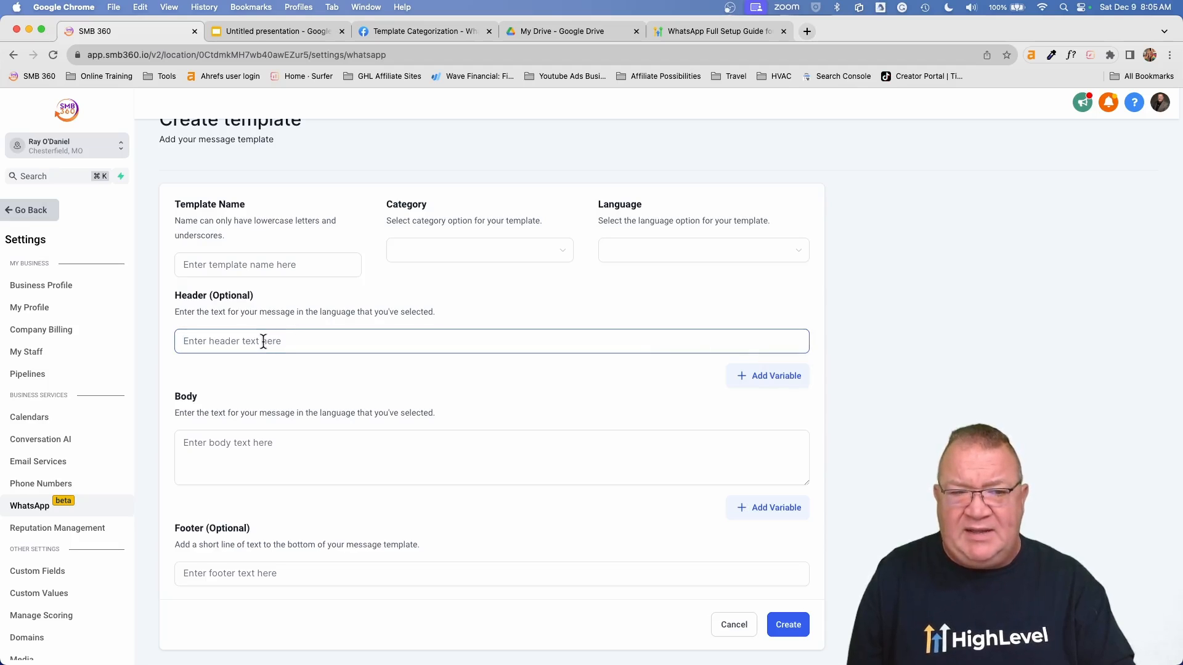
click(252, 448)
click(274, 575)
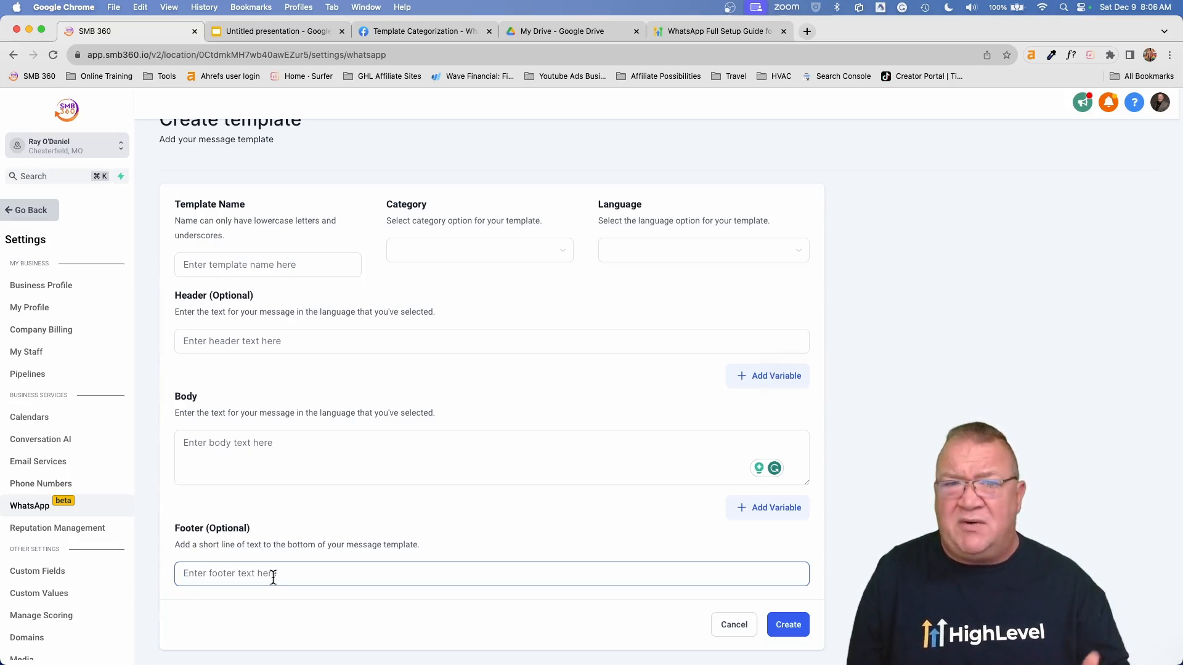
Step: Add a variable to the template header and map it to the contact's Full Name custom variable
click(775, 383)
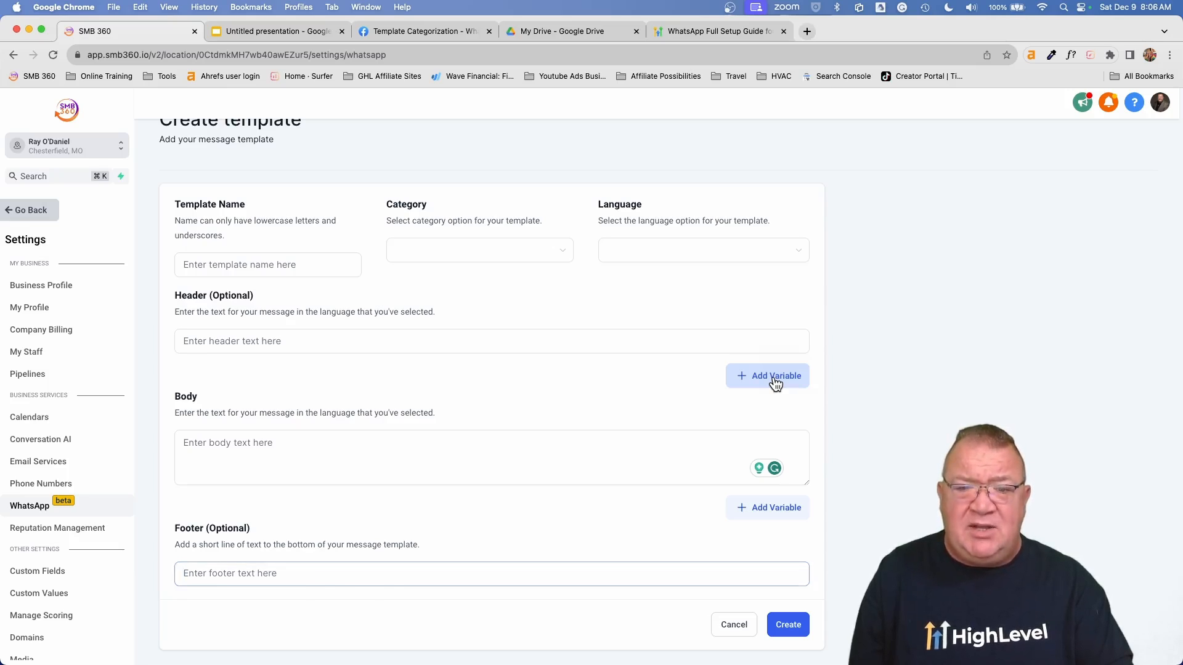
click(212, 358)
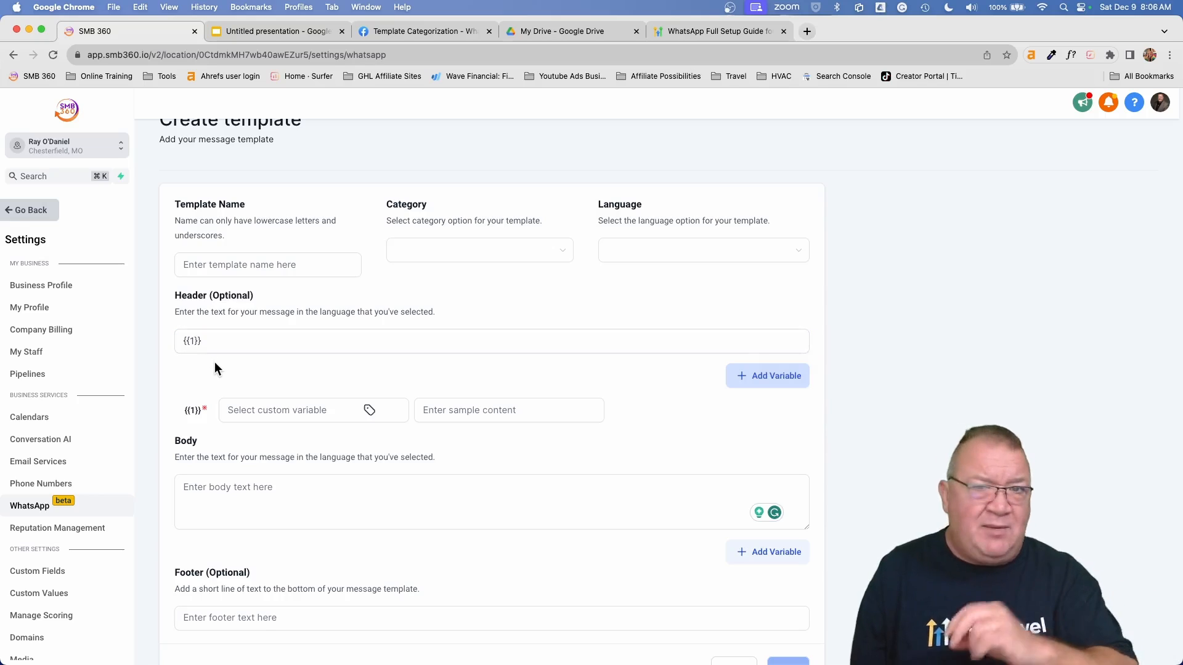
click(248, 410)
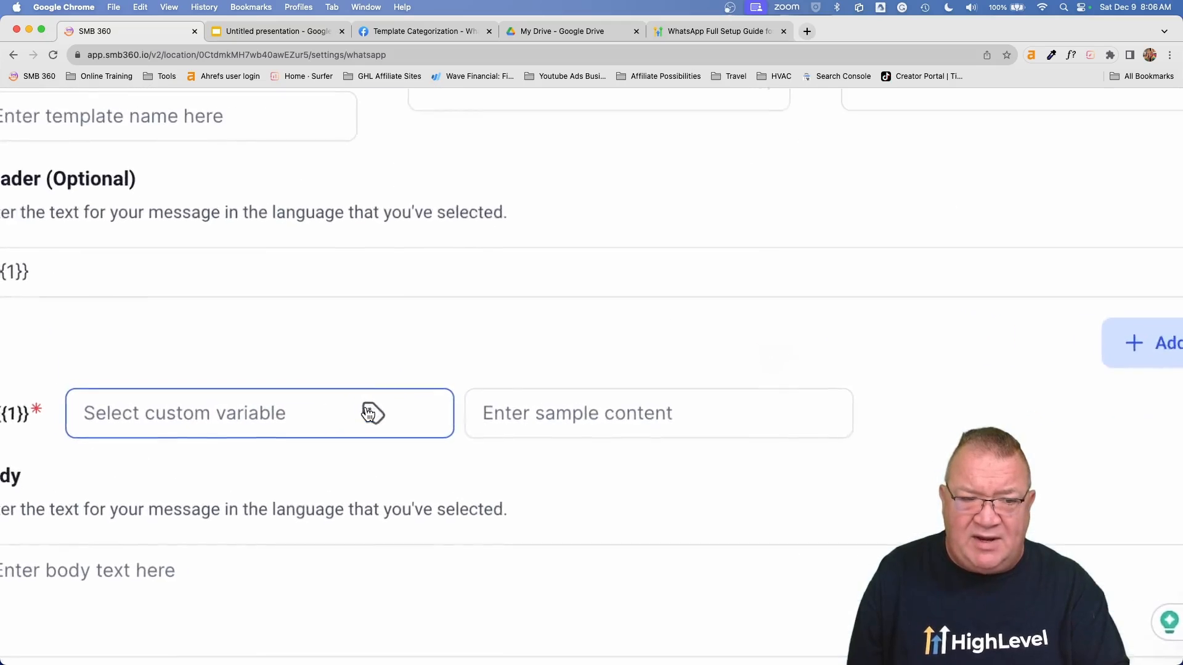
scroll(368, 414, left, 2)
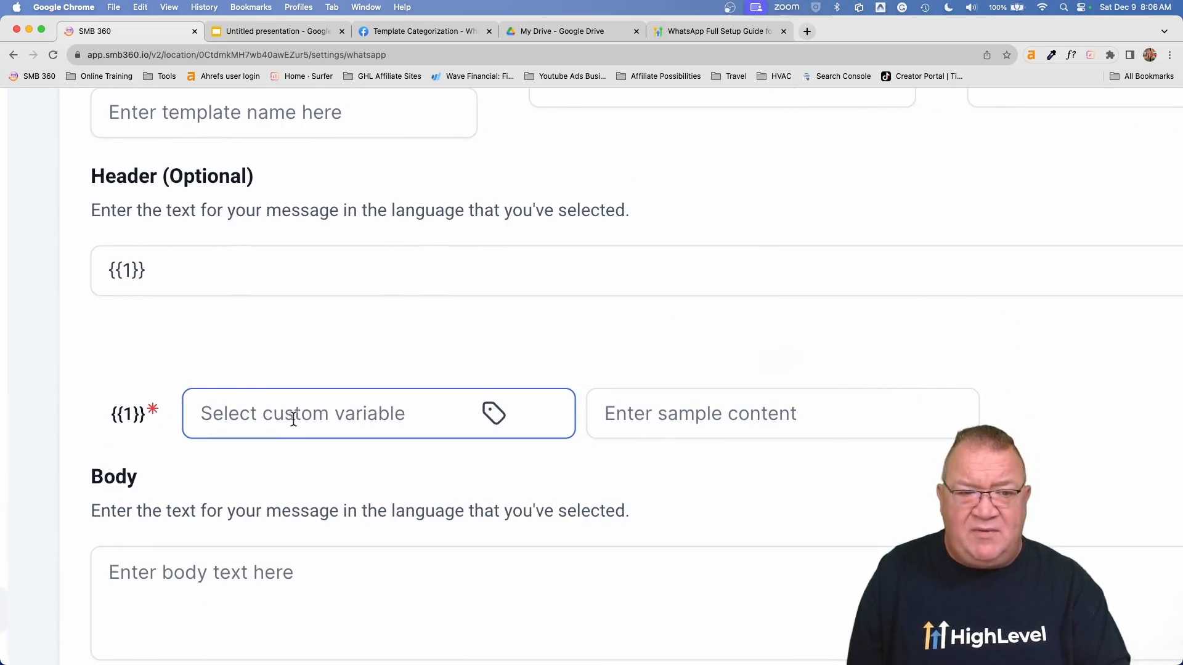
click(495, 417)
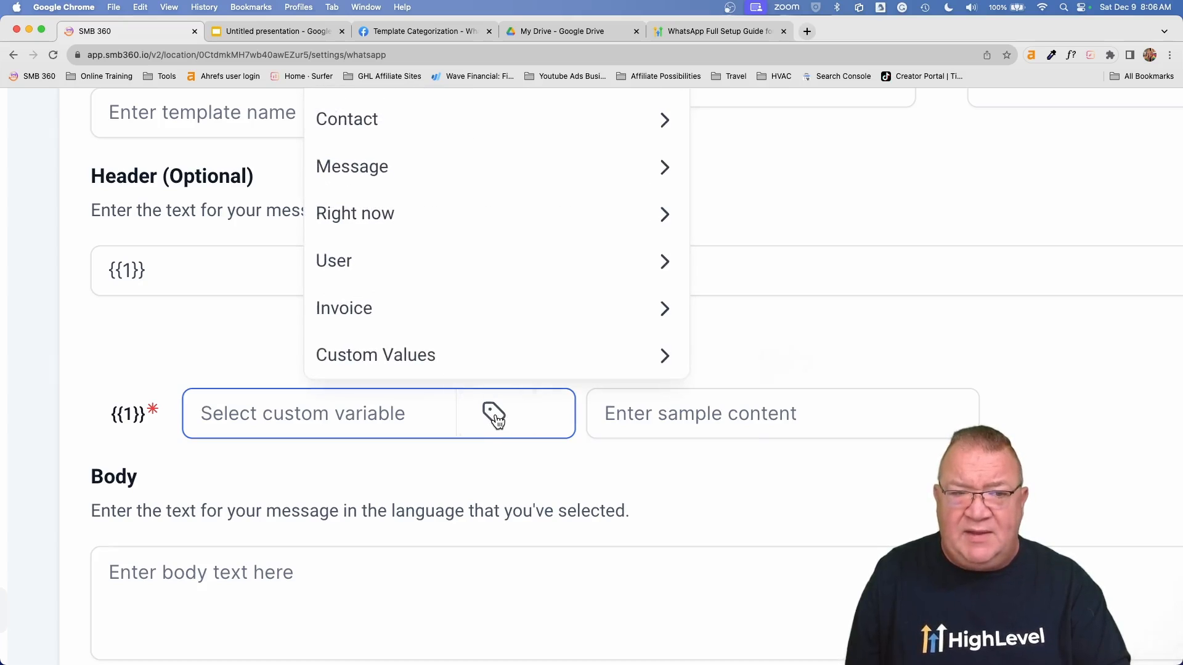
scroll(493, 419, up, 2)
scroll(494, 448, up, 3)
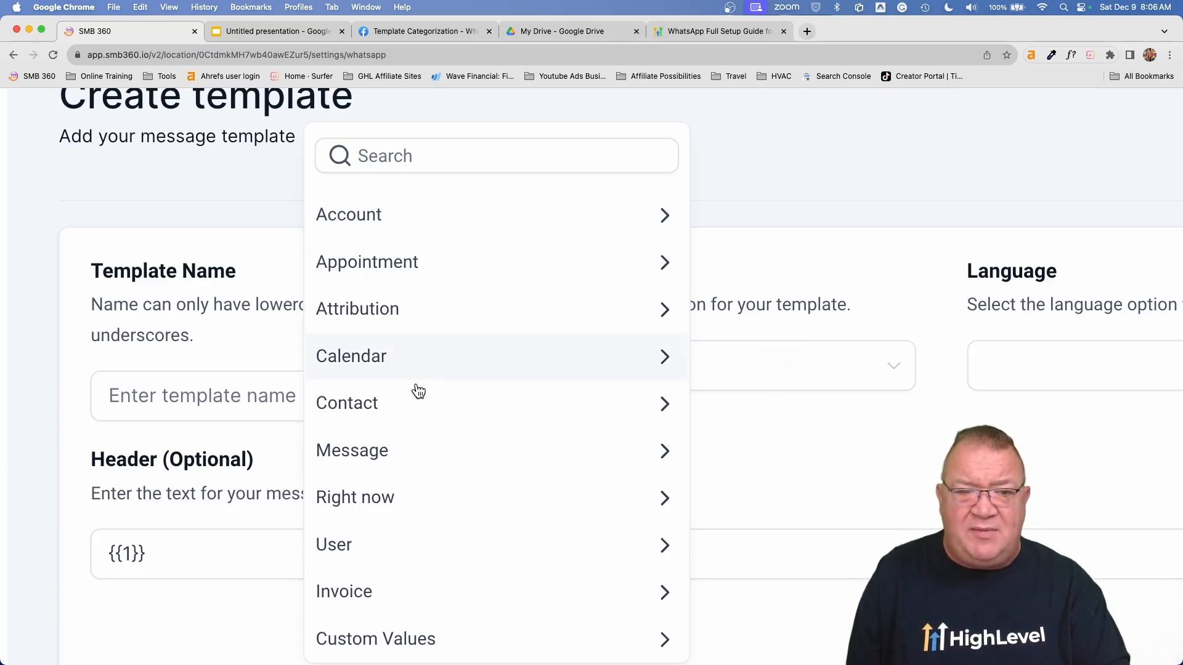
click(433, 408)
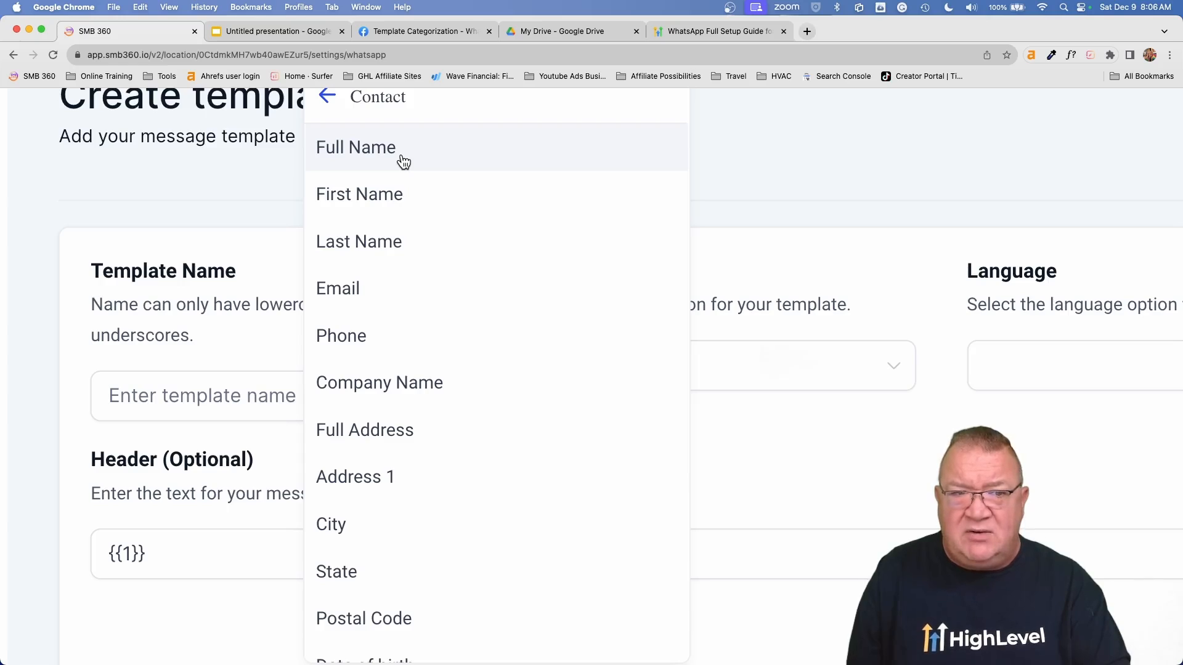
scroll(400, 164, down, 4)
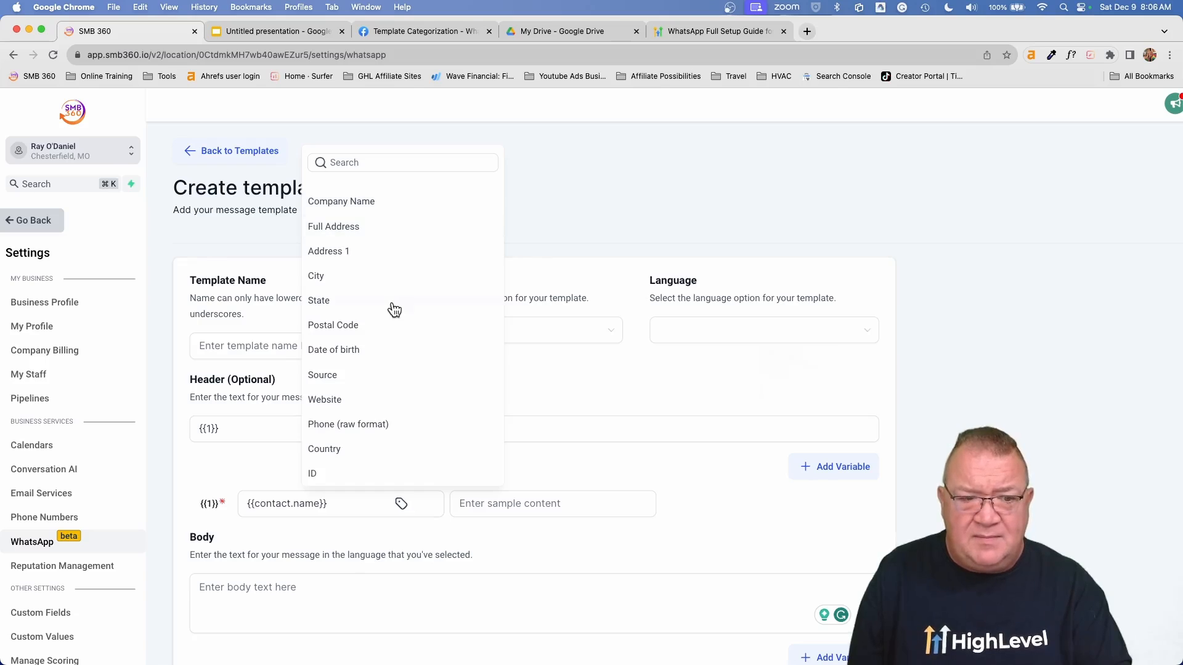
click(337, 527)
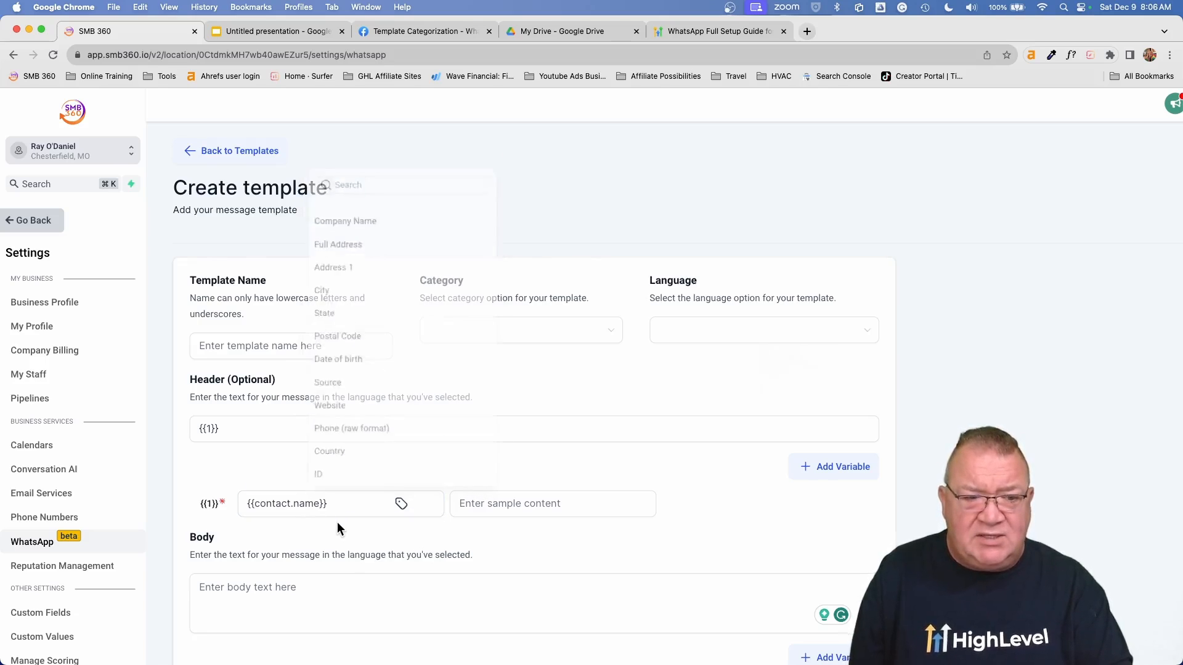
Step: Enter a sample full name as the header variable's sample content and check it in the message preview
click(487, 505)
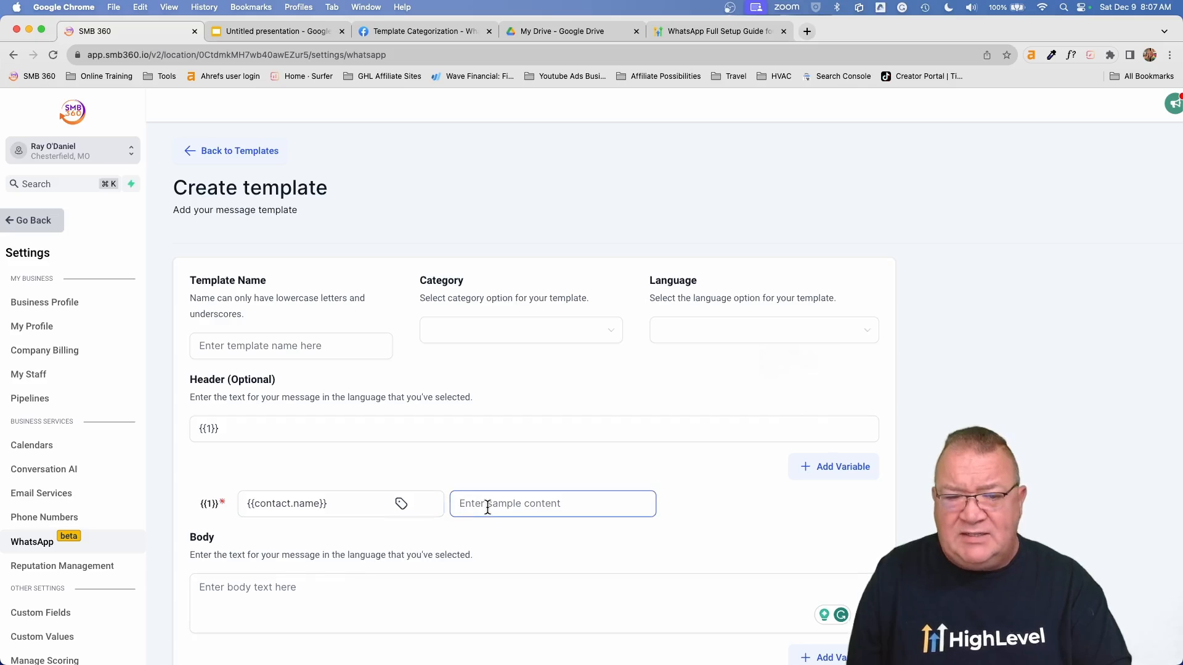
text(John )
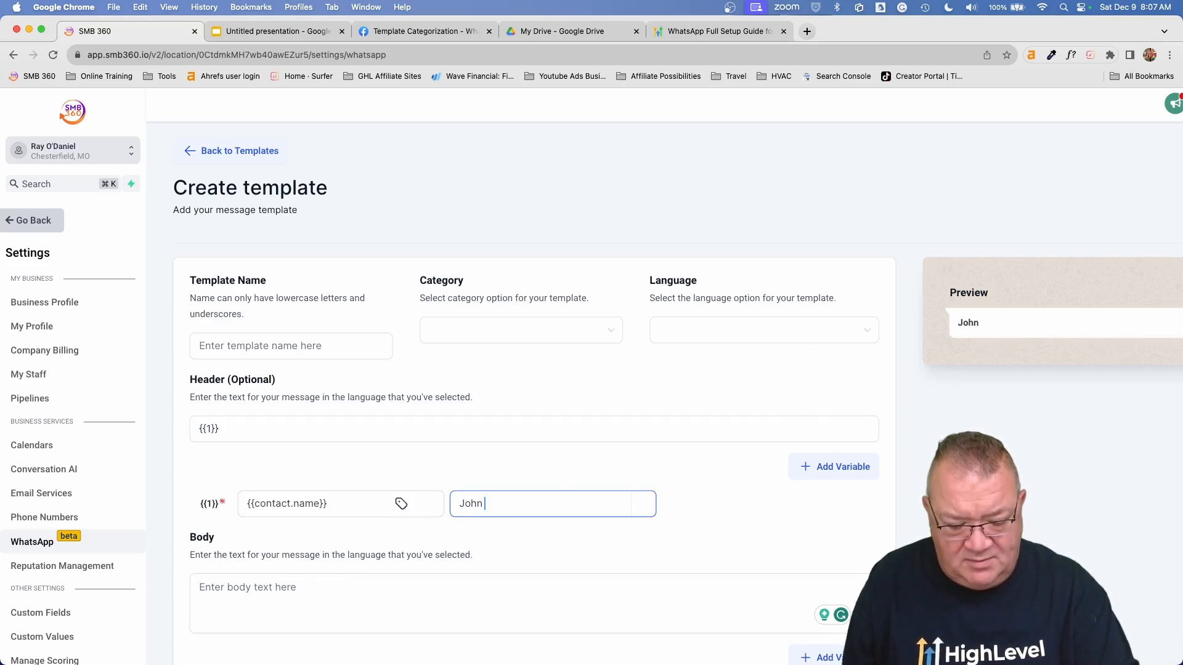
text(Smith)
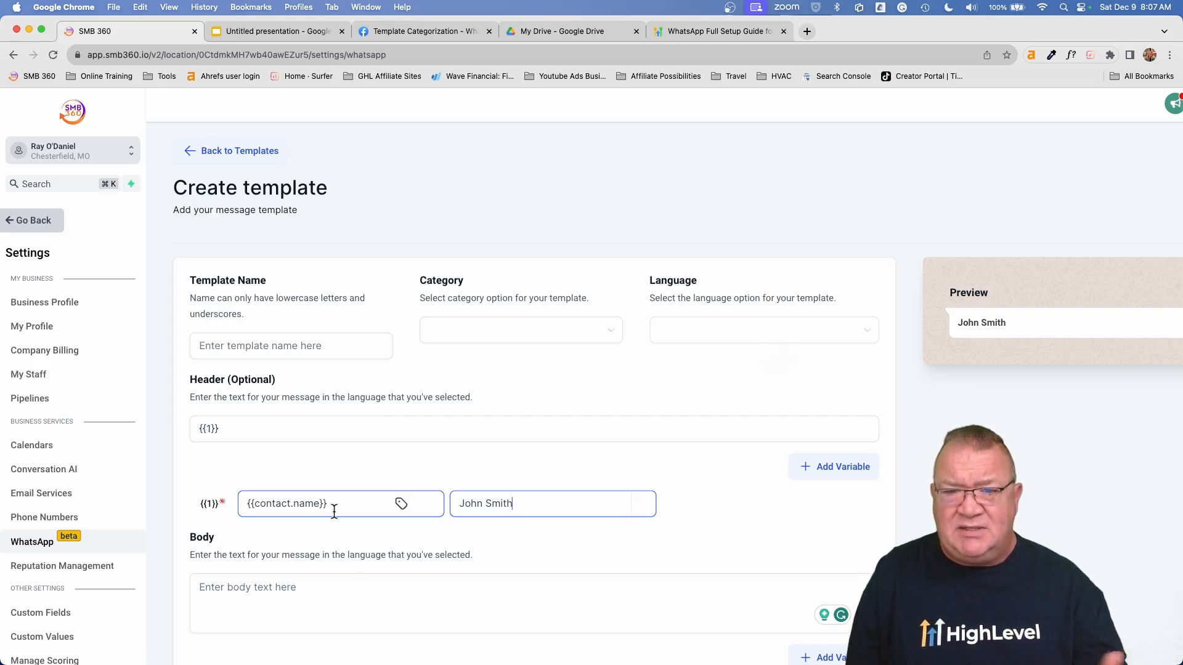
scroll(635, 412, right, 3)
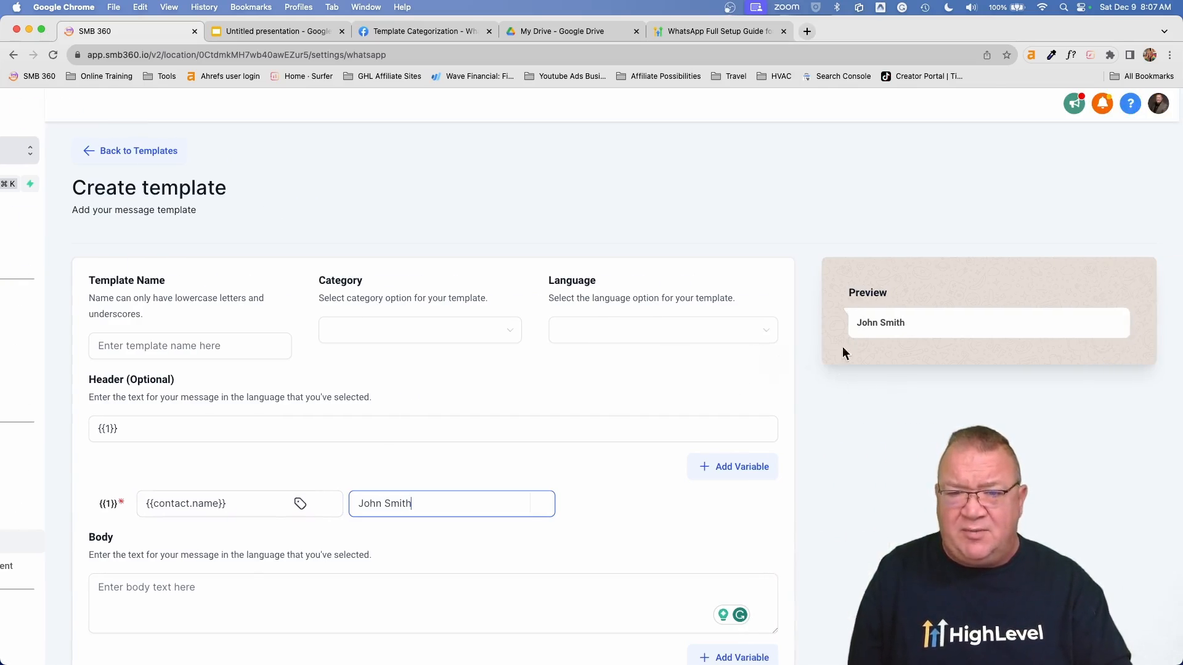
scroll(576, 408, left, 3)
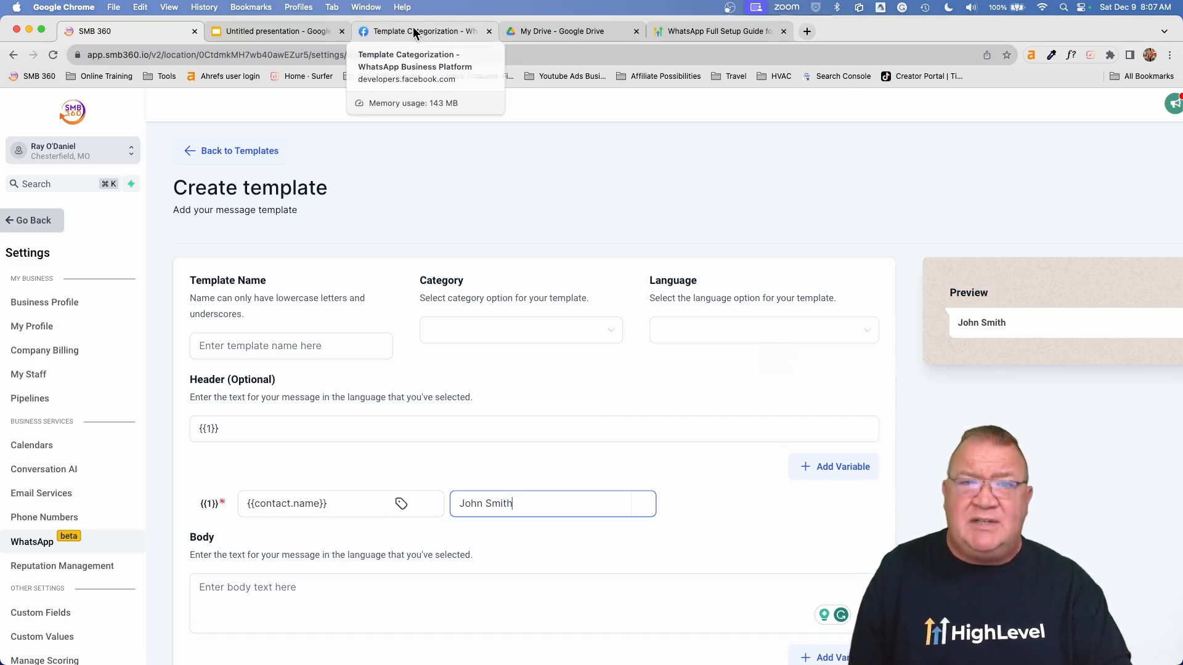
Step: Check the template's category options without choosing any, and open Meta's Template Categorization guidelines page
click(497, 339)
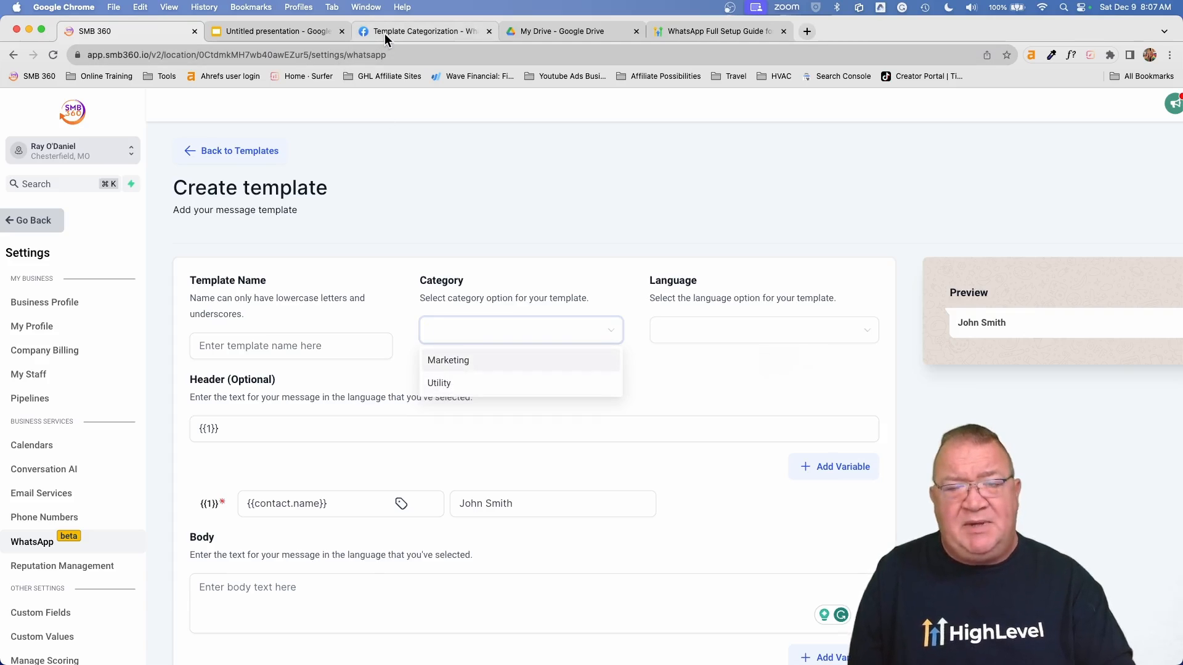
click(545, 280)
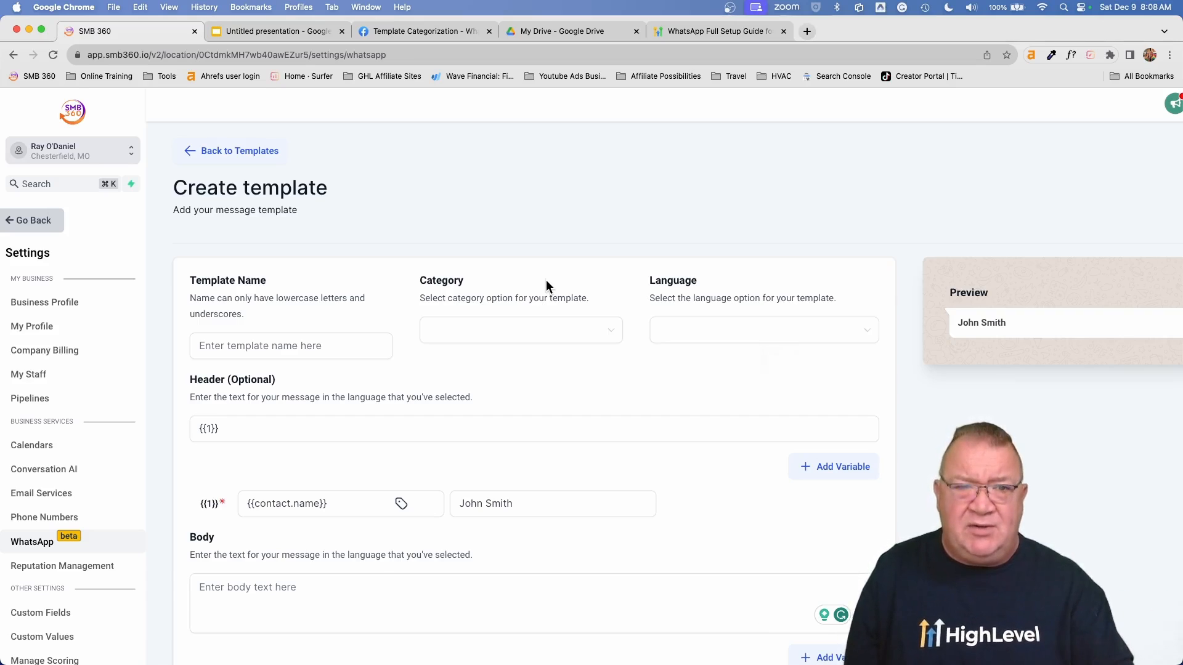
click(423, 27)
scroll(572, 230, up, 4)
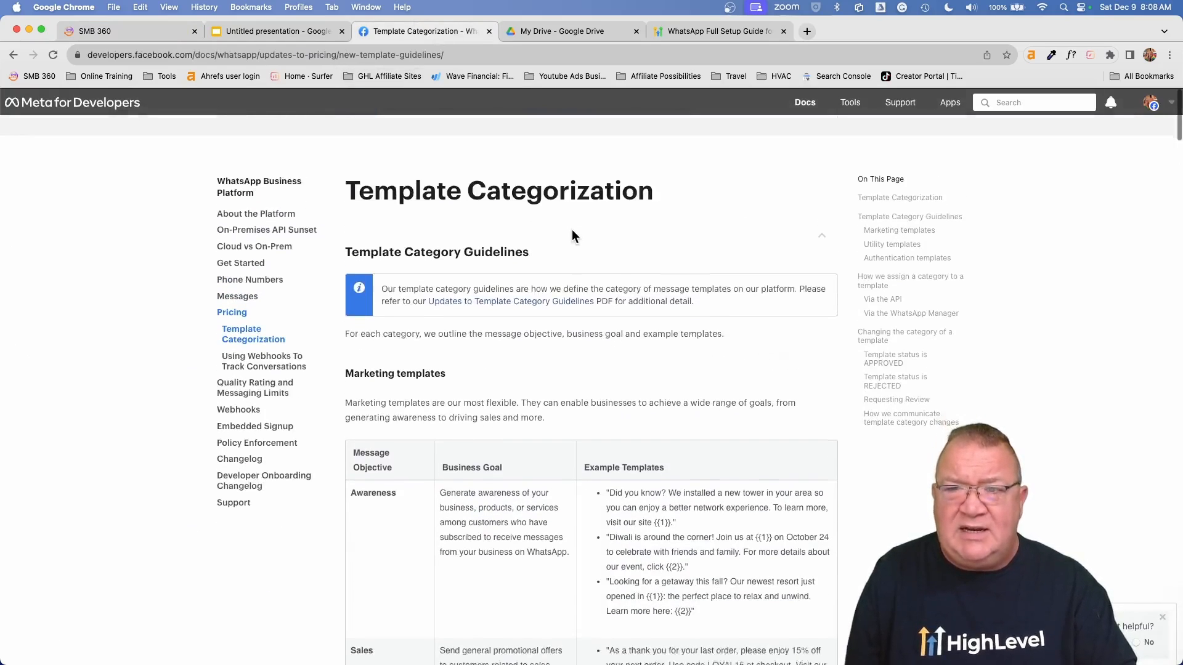
drag(346, 172, 657, 170)
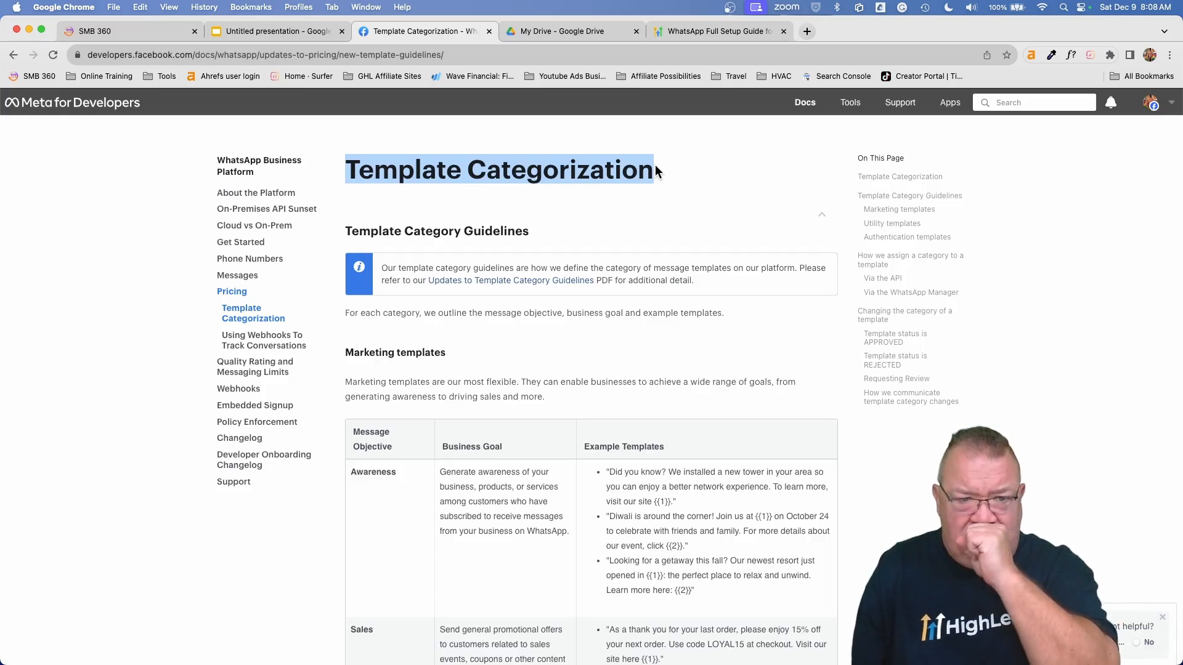
Step: Read how the guidelines describe marketing templates and utility templates
scroll(708, 265, down, 3)
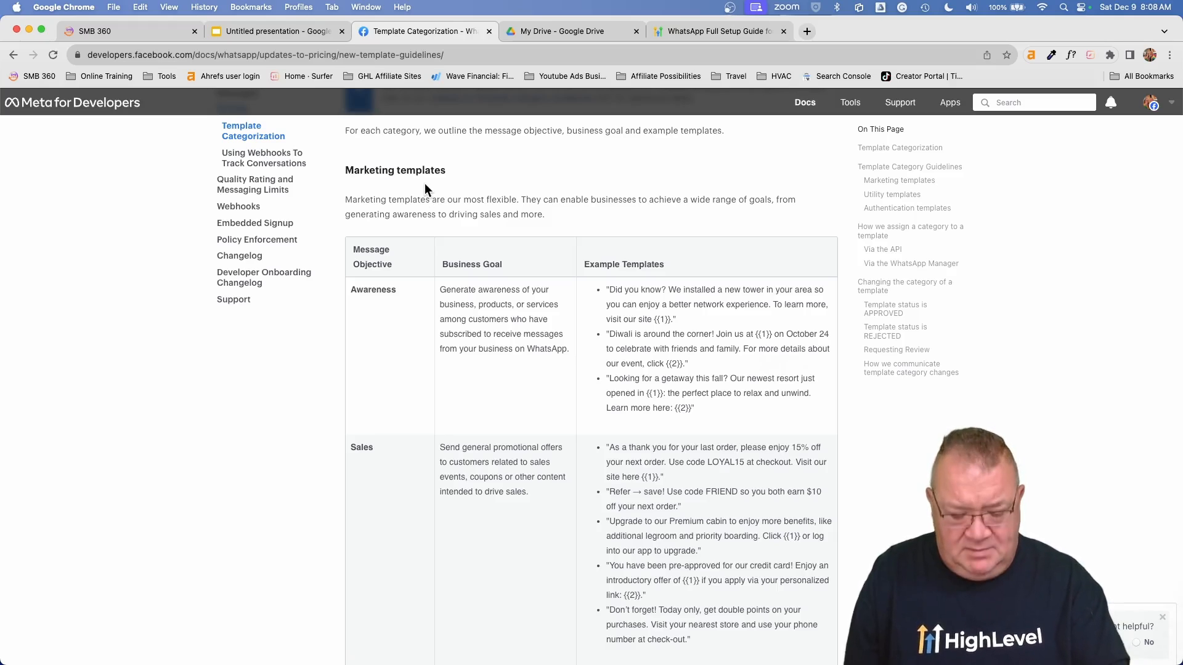
scroll(419, 190, up, 5)
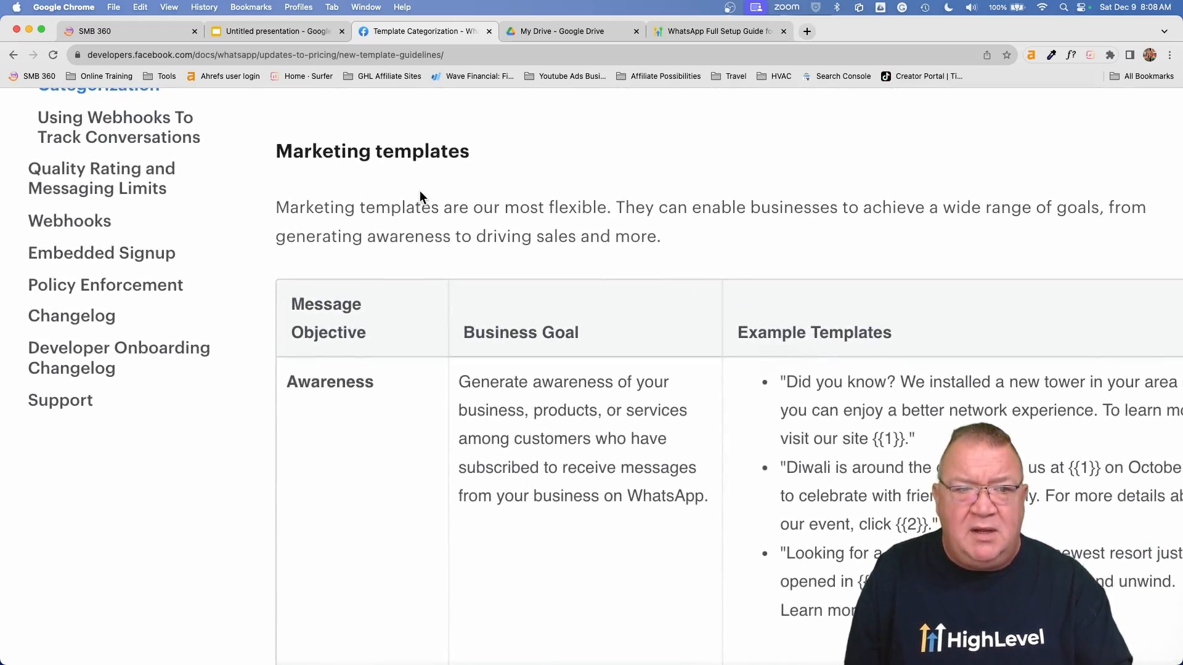
scroll(420, 191, right, 2)
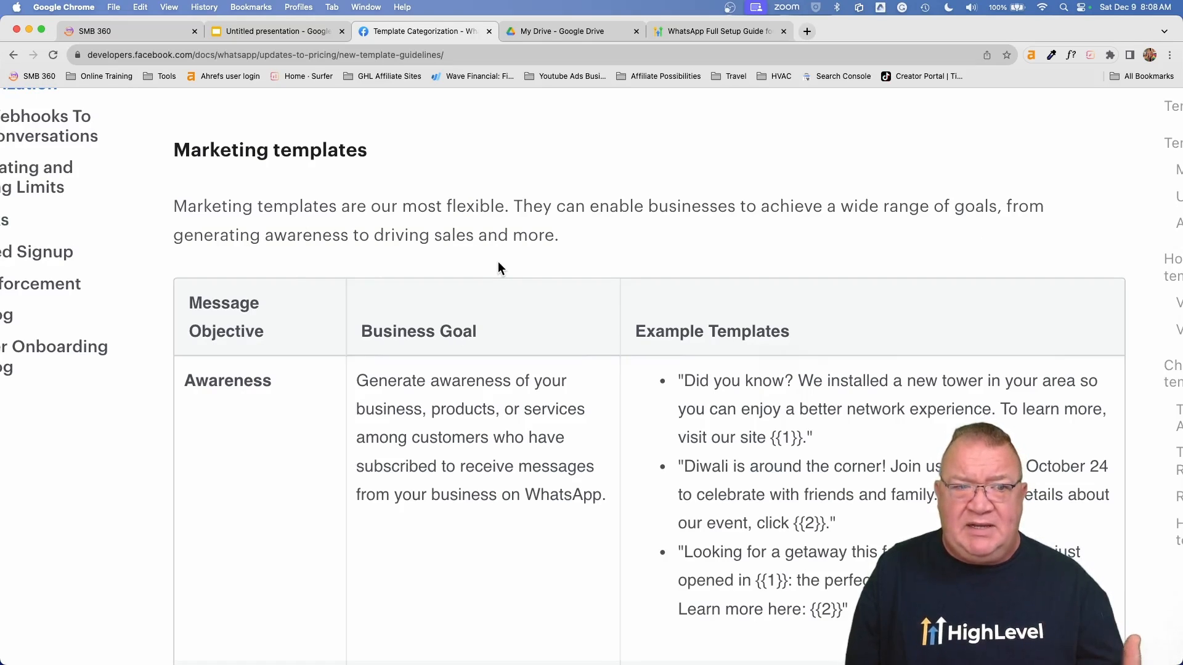
scroll(498, 263, down, 20)
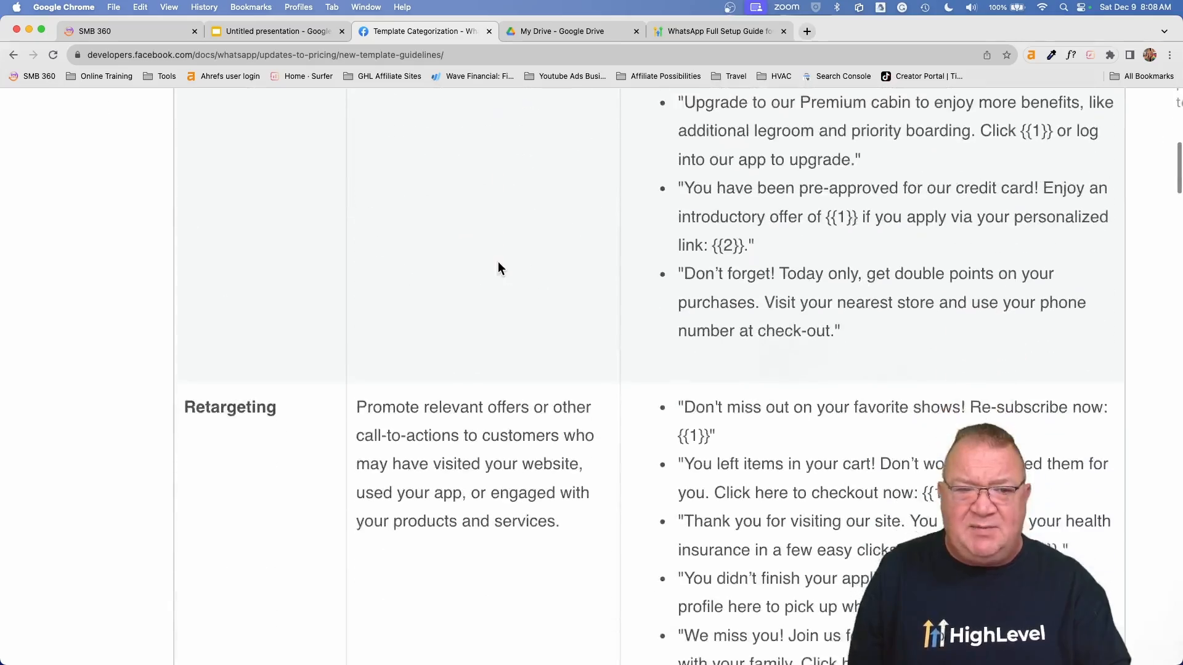
scroll(498, 269, down, 10)
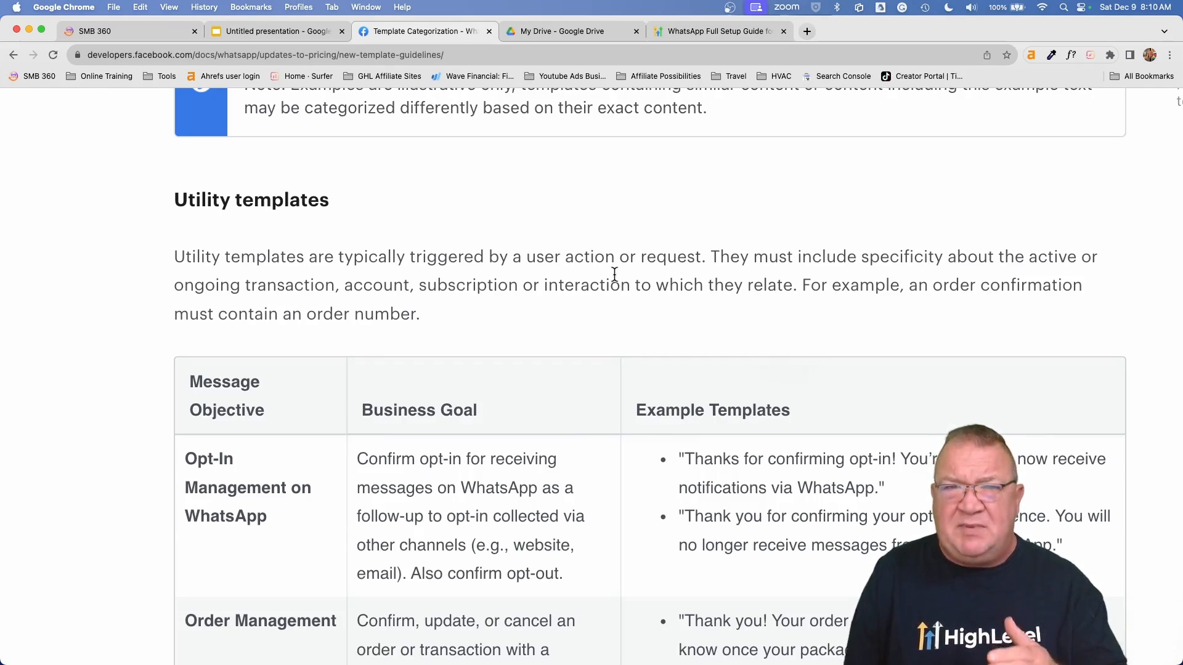
scroll(615, 275, up, 20)
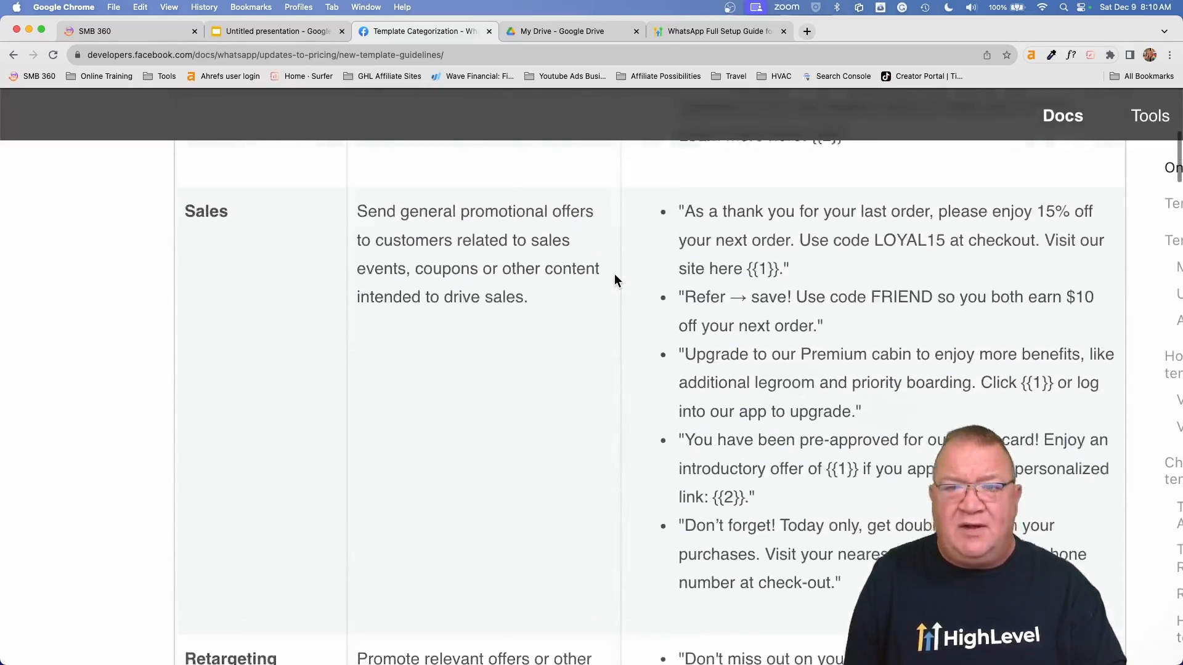
scroll(614, 274, down, 3)
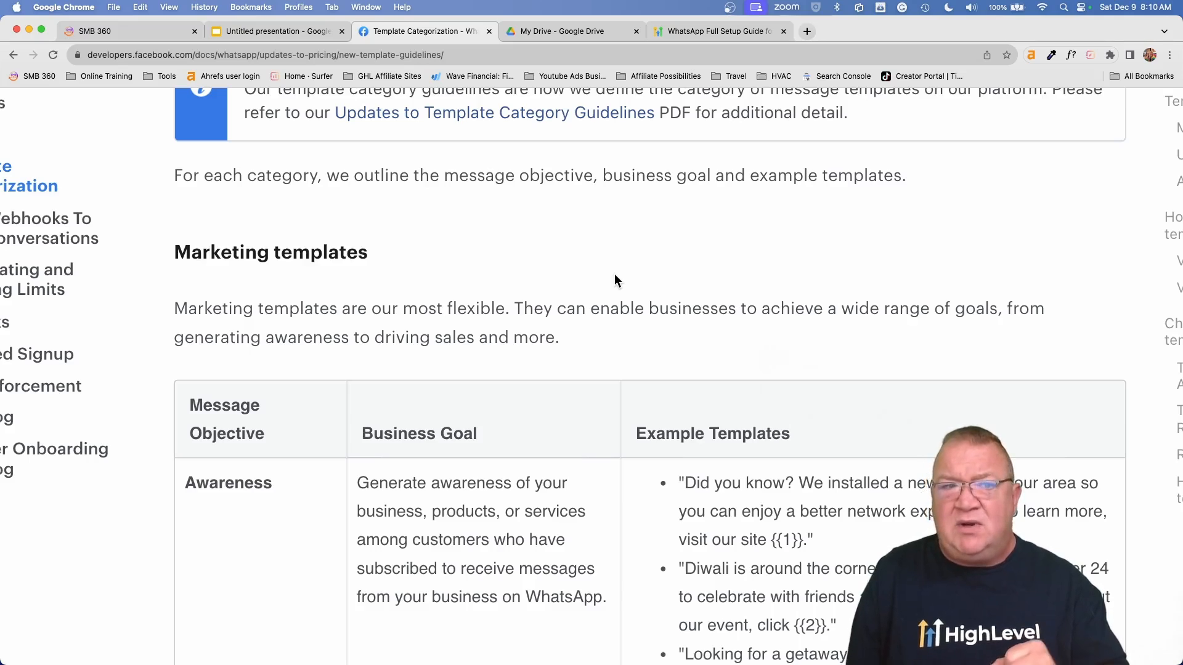
Step: Examine the awareness and sales example templates, highlighting the {{1}} variable placeholders in the sales examples
scroll(614, 275, down, 6)
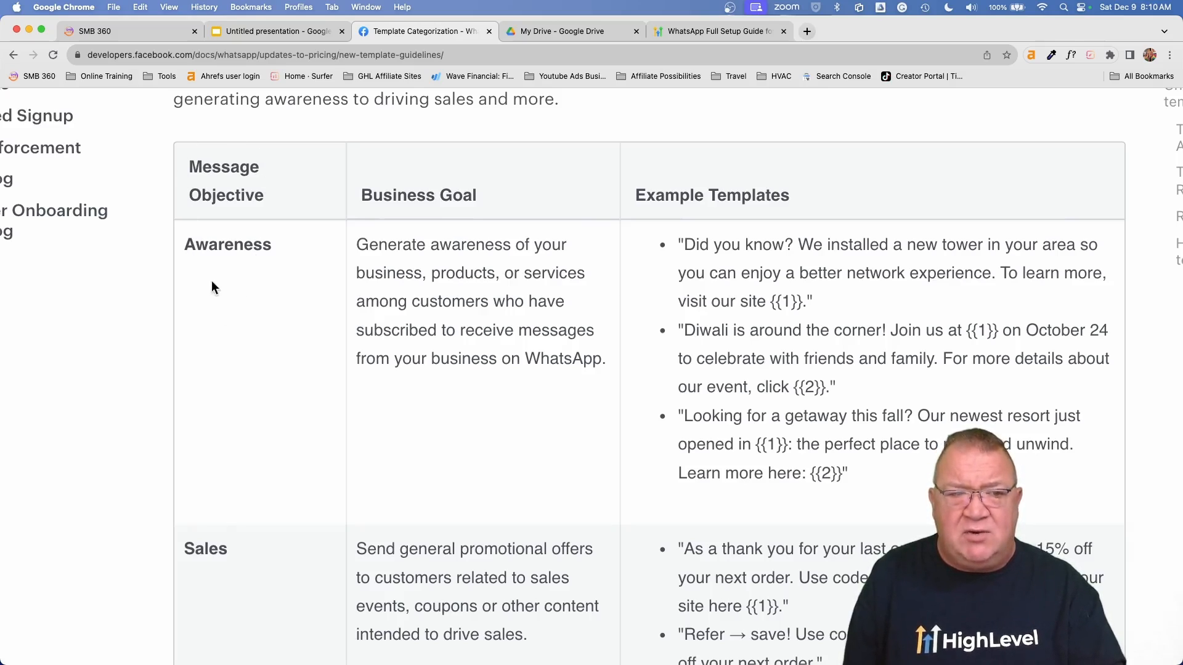
scroll(246, 357, down, 7)
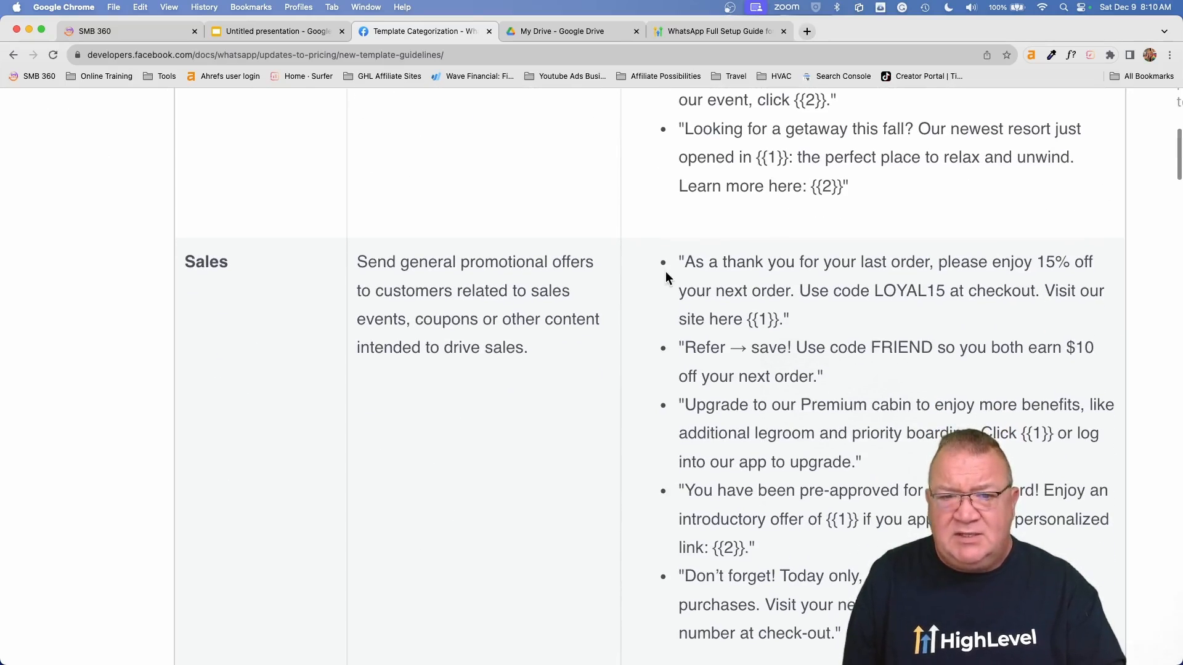
scroll(727, 321, up, 3)
scroll(727, 320, right, 5)
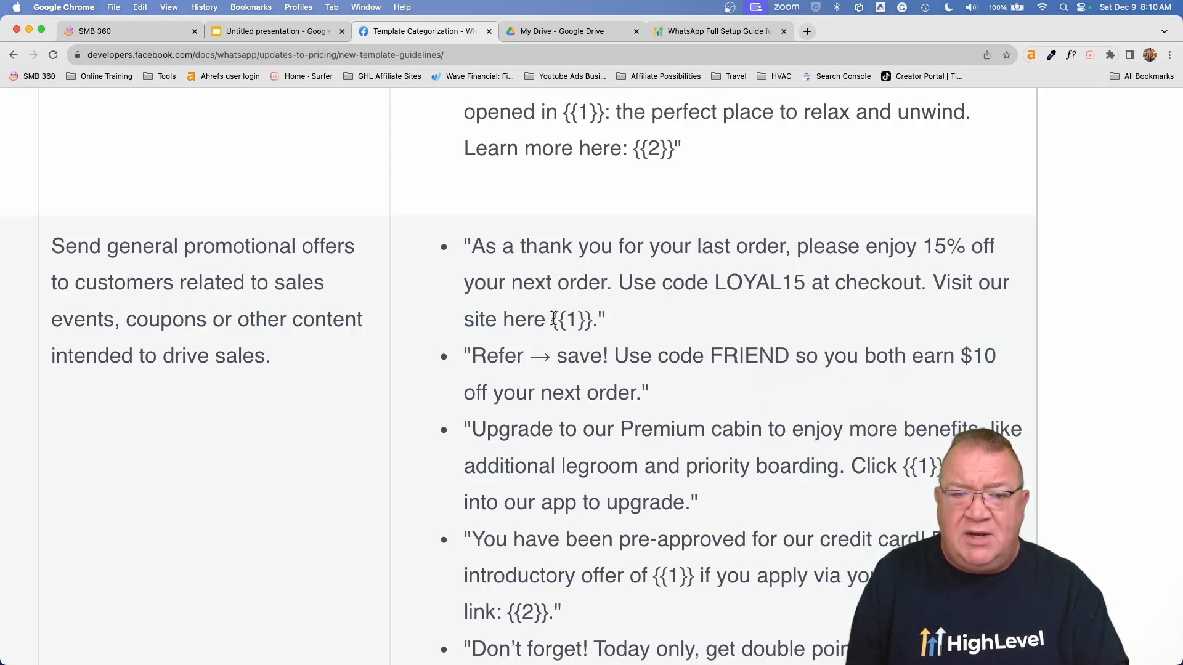
drag(552, 319, 592, 319)
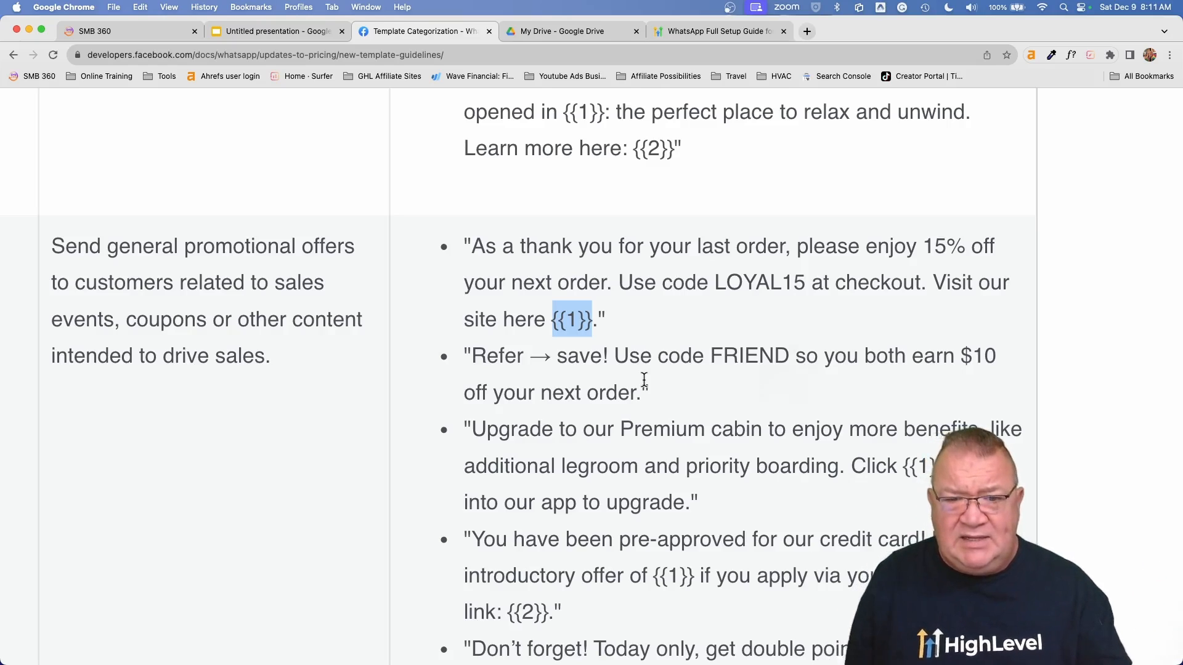
scroll(644, 379, down, 2)
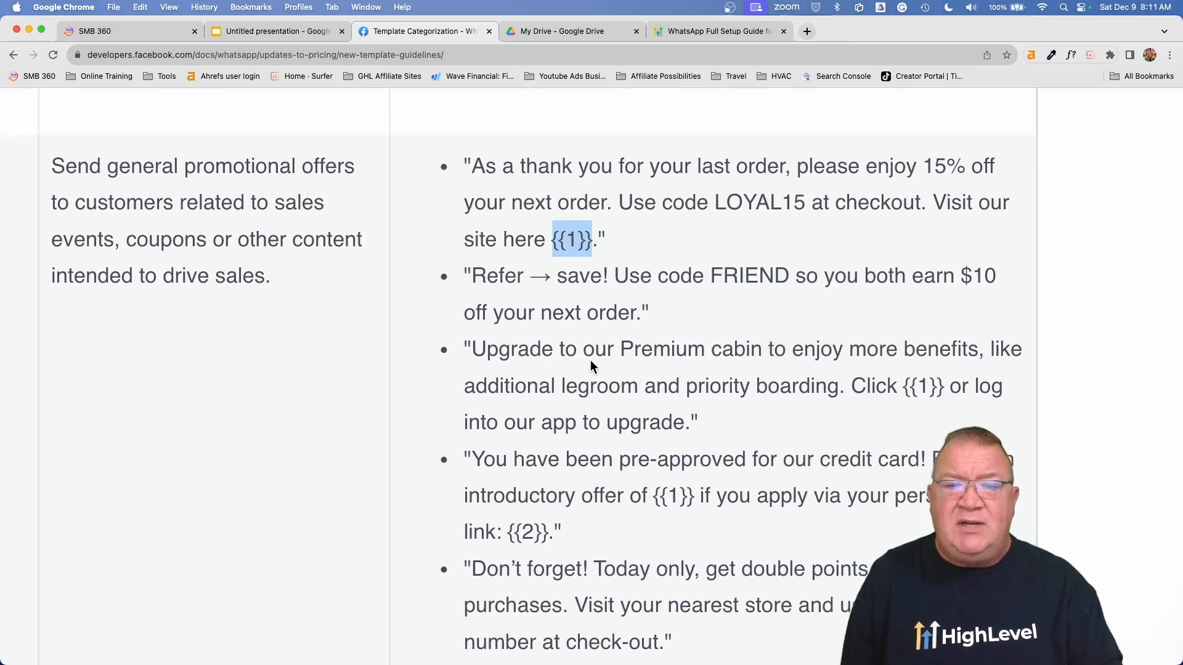
click(734, 345)
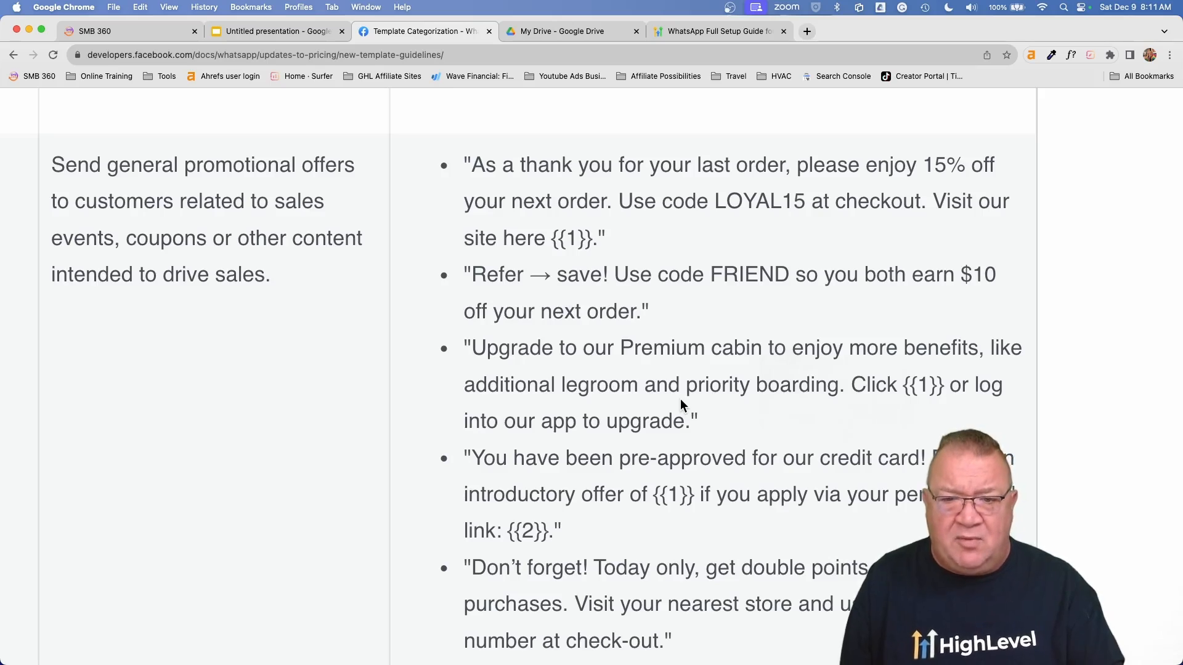
drag(903, 385, 940, 385)
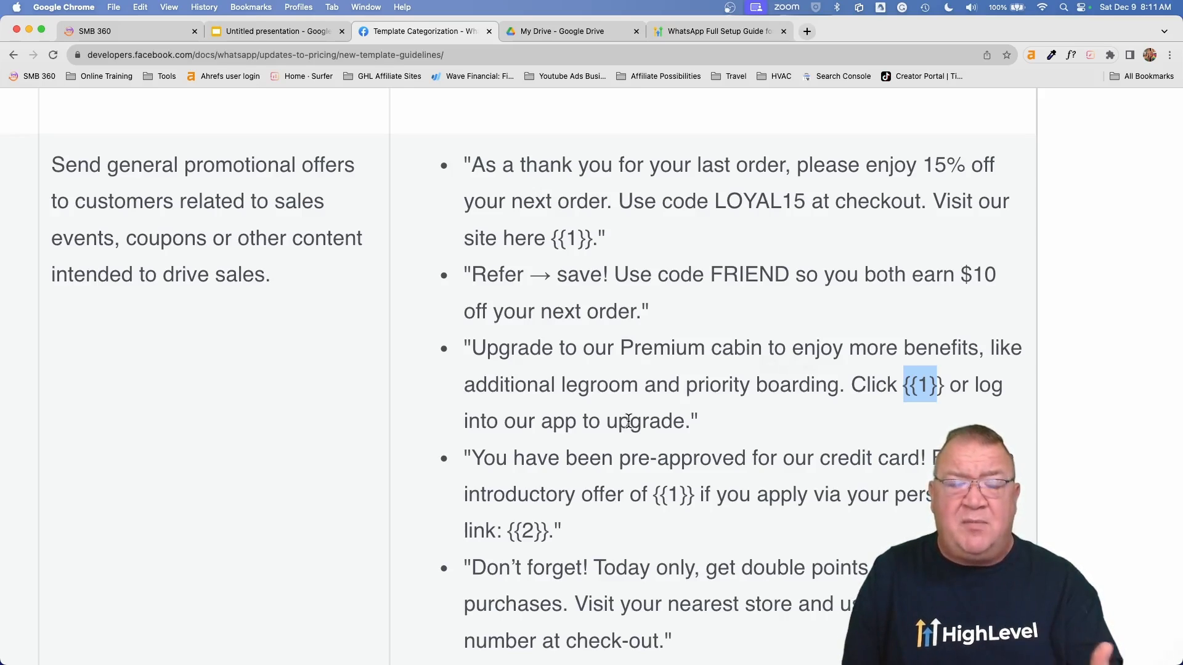
Step: Skim the retargeting, app promotion and customer relationship examples under marketing templates at normal page size
key(super+0)
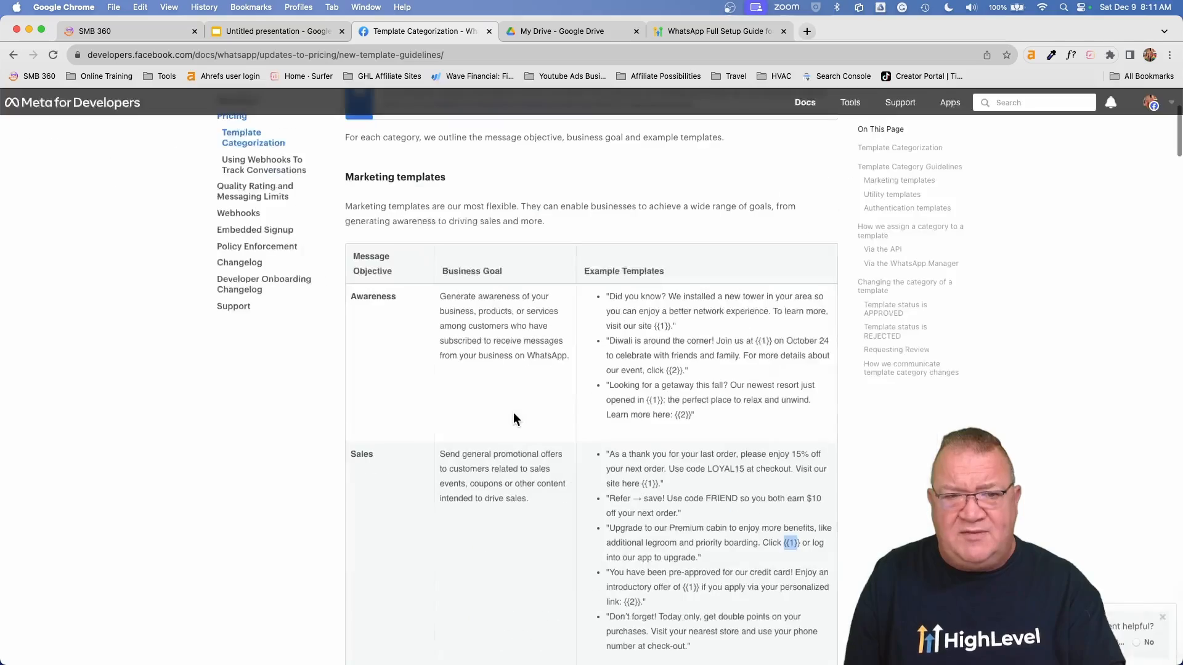
scroll(513, 418, down, 5)
scroll(513, 418, down, 3)
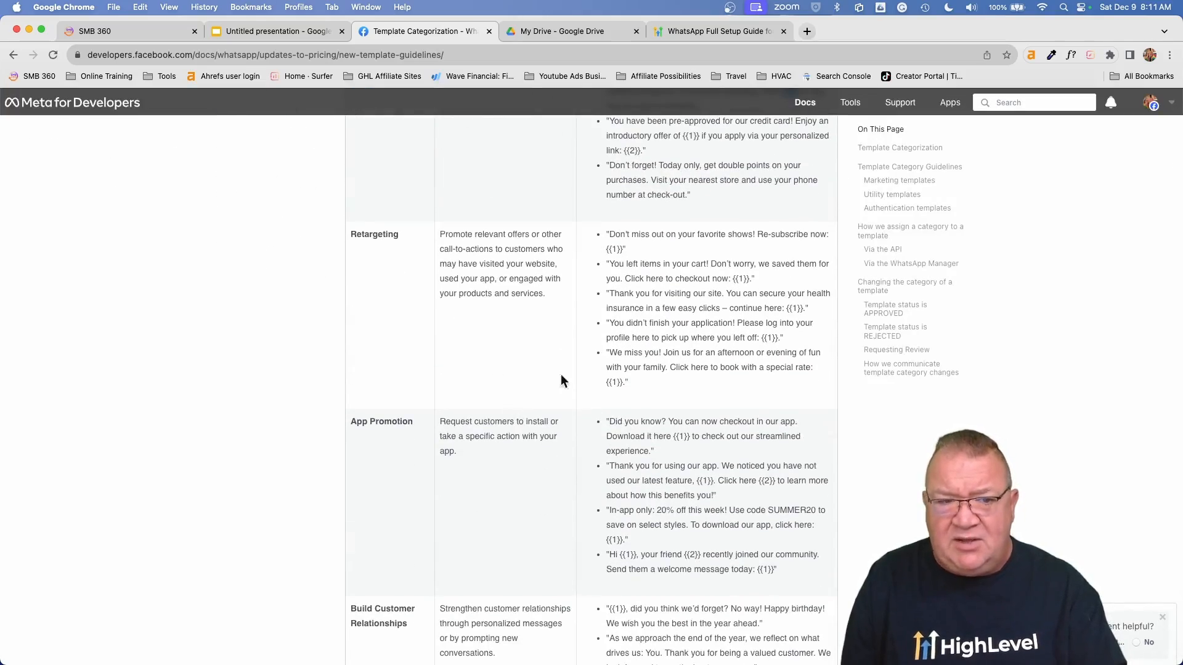
scroll(558, 434, up, 15)
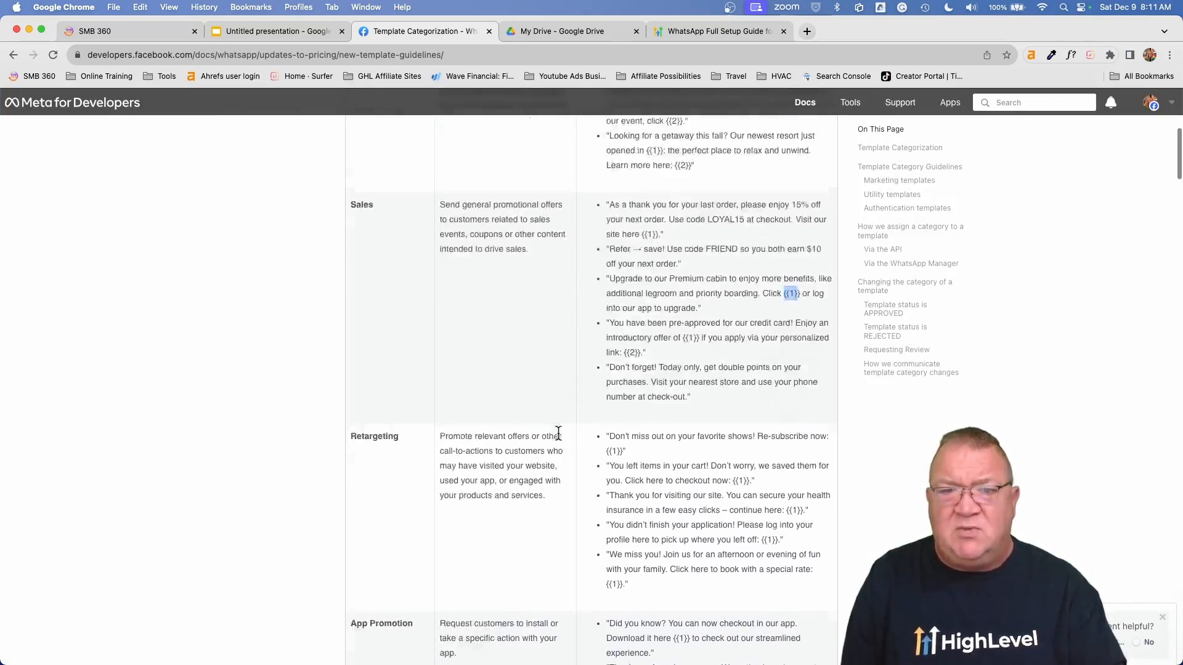
Step: Examine the utility templates section of the guidelines, reading the opt-in management objective, its business goal and example templates
scroll(558, 434, up, 1)
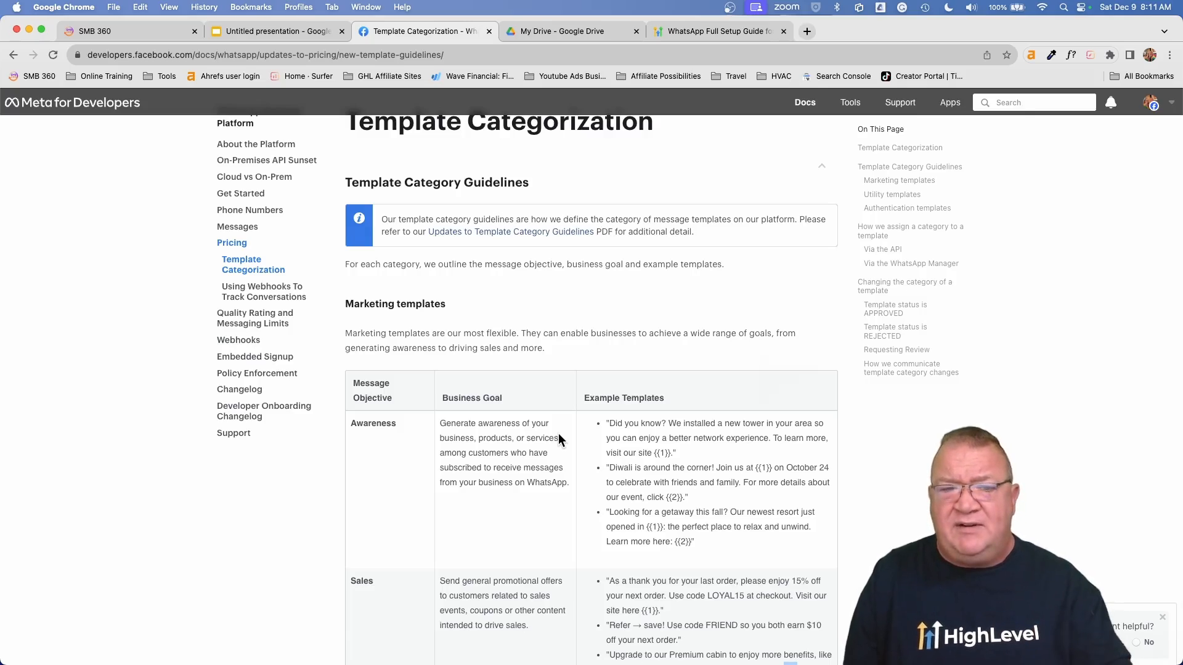
scroll(607, 475, down, 20)
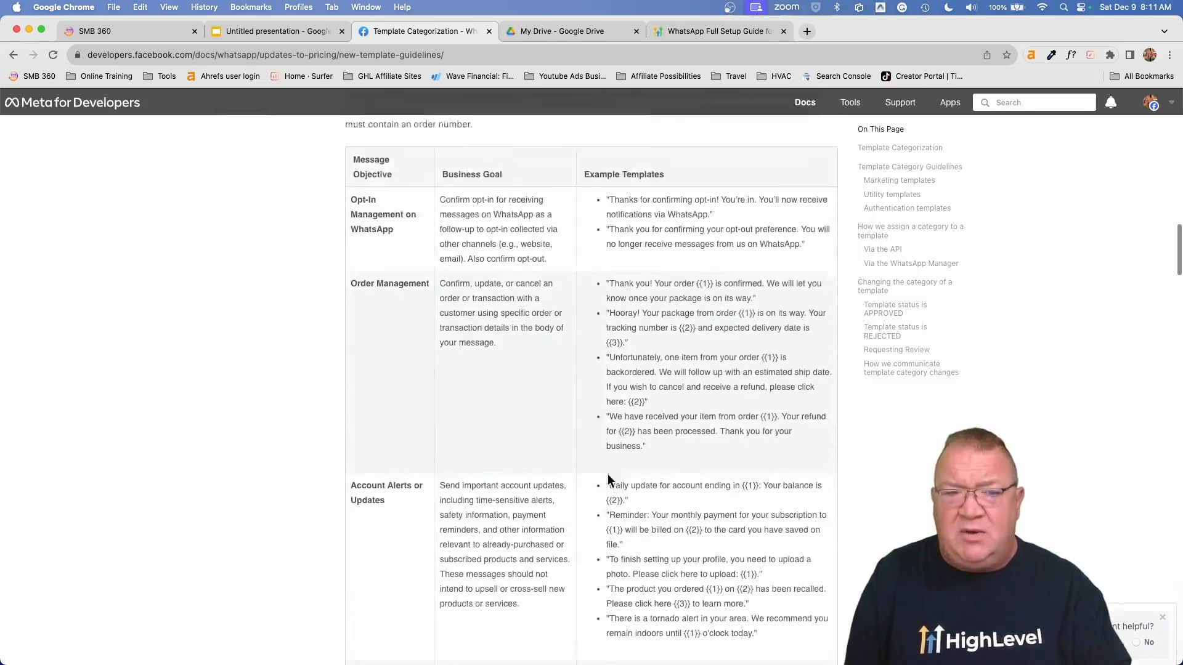
scroll(607, 475, down, 2)
scroll(607, 474, up, 4)
scroll(608, 474, down, 2)
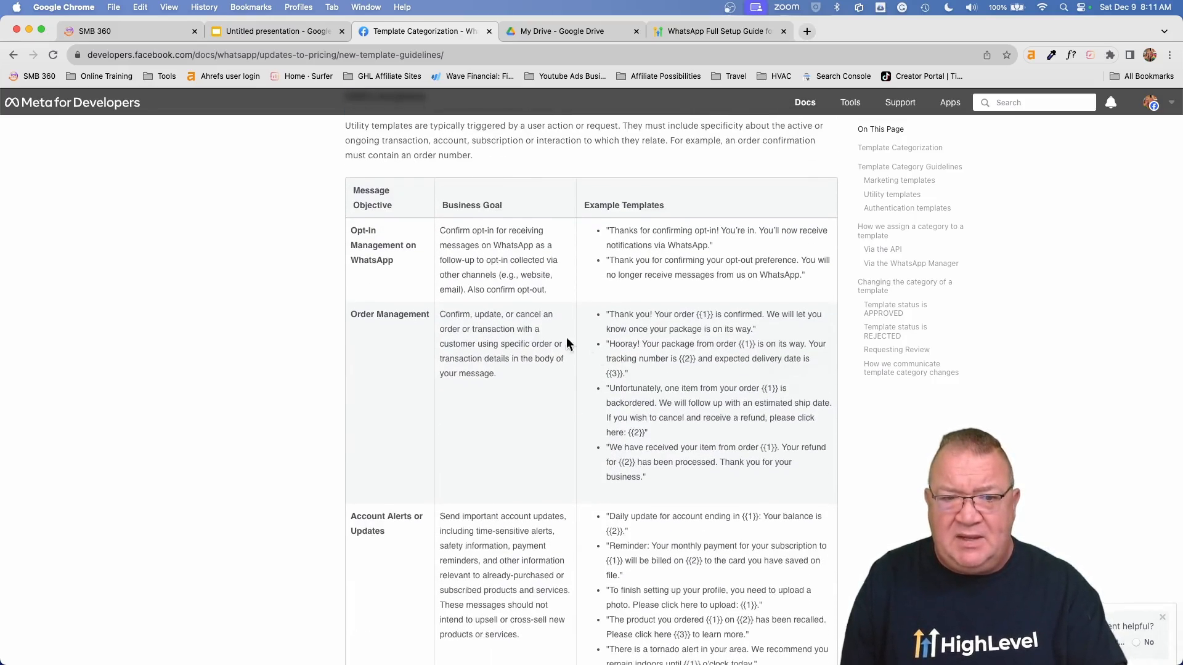
scroll(556, 335, up, 5)
scroll(557, 335, up, 3)
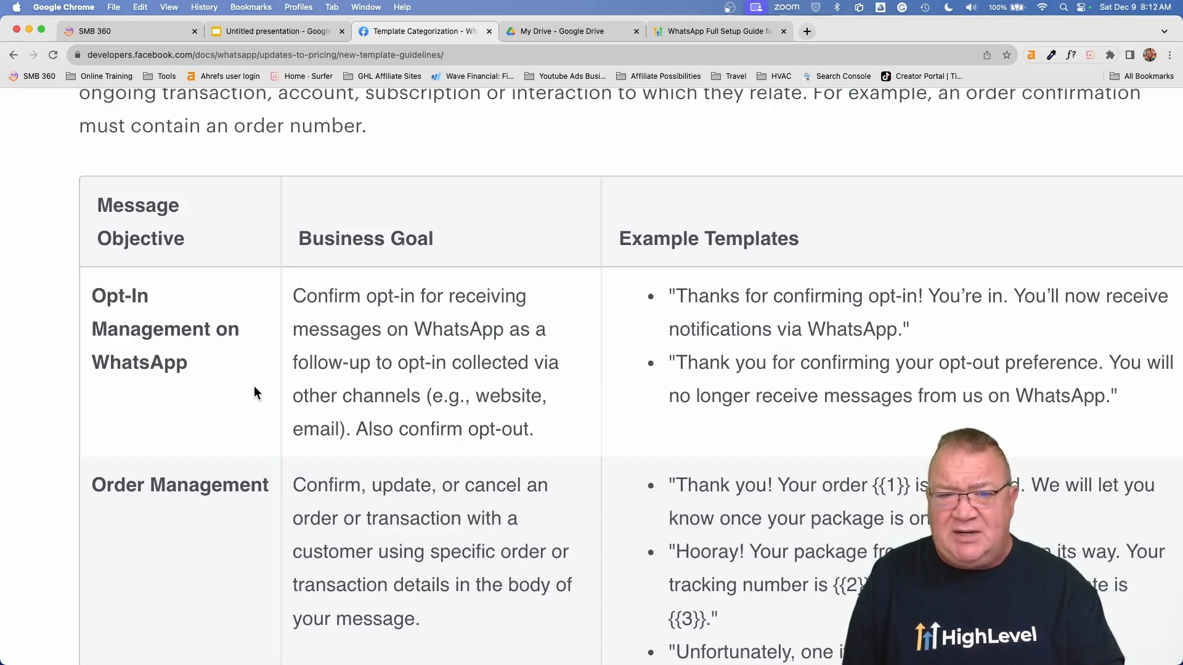
scroll(254, 386, right, 4)
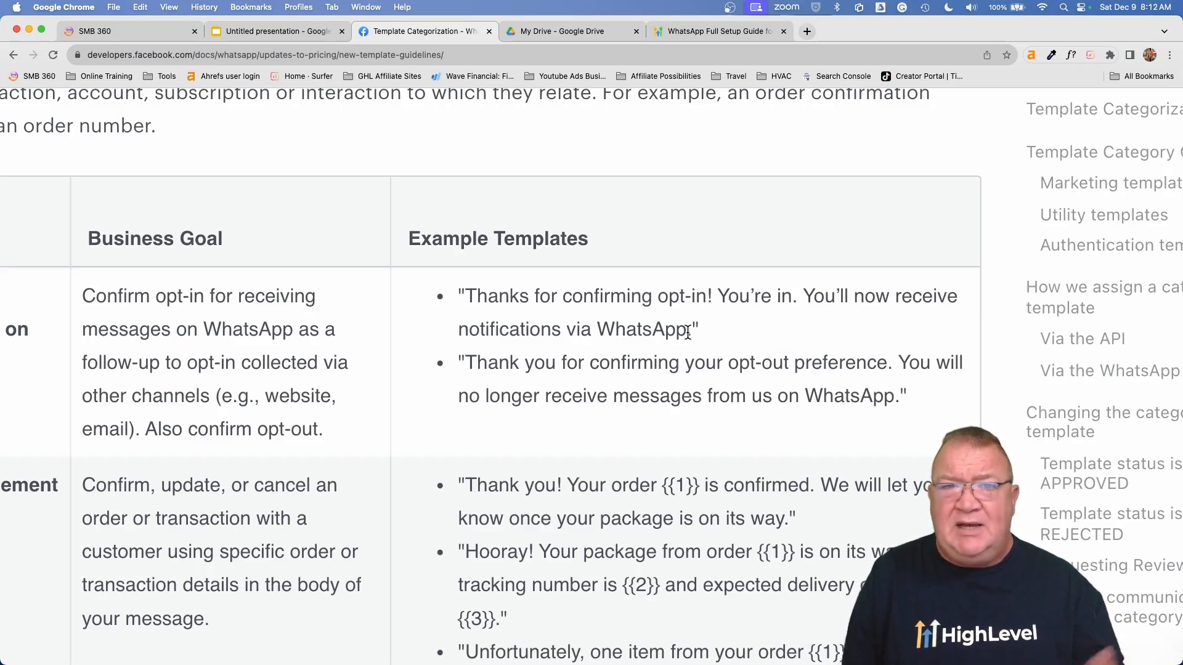
Step: Return to the SMB 360 sub-account, leave the unsaved template form, and open the first record in the contact list
click(97, 31)
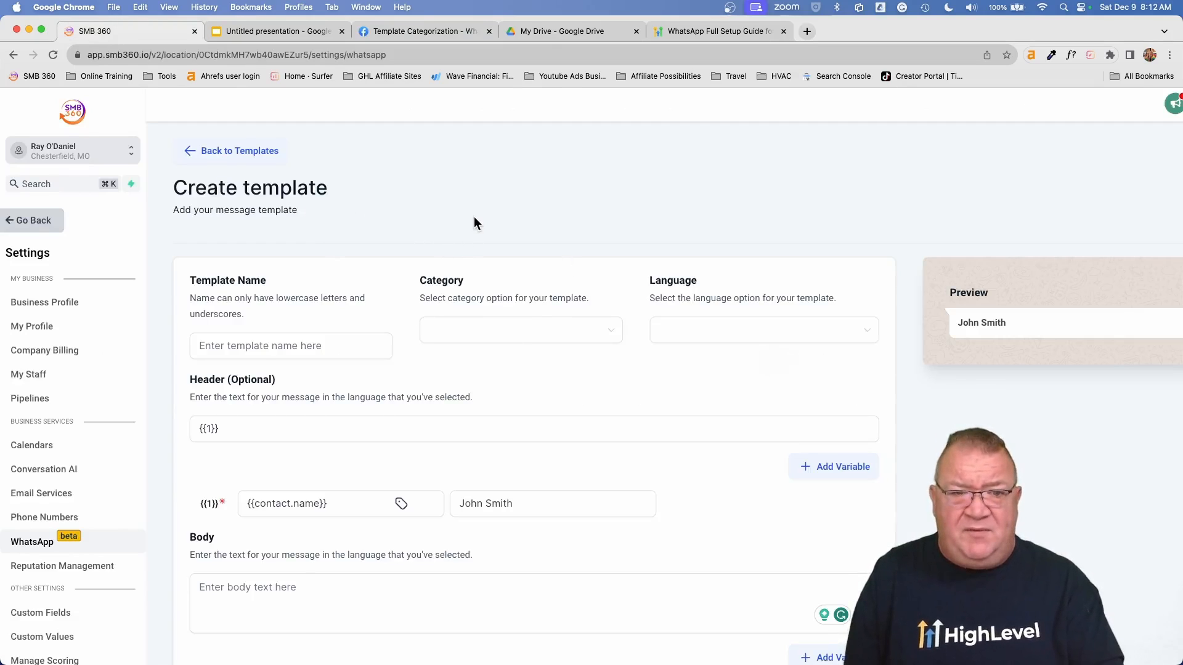
click(244, 150)
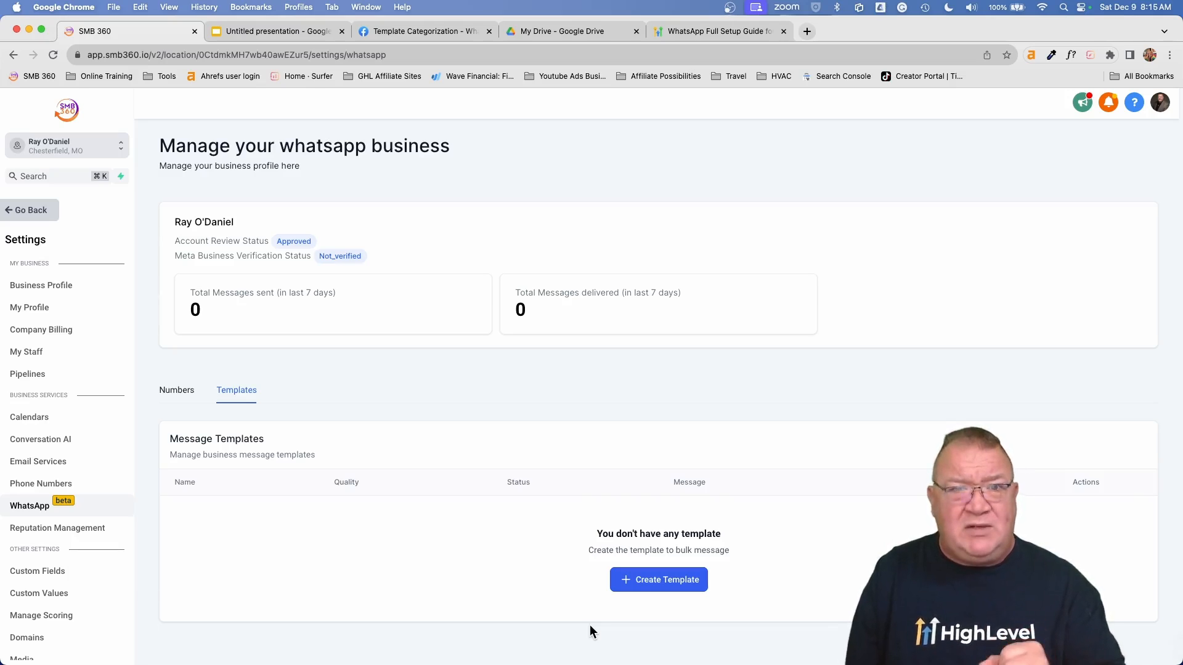
click(43, 215)
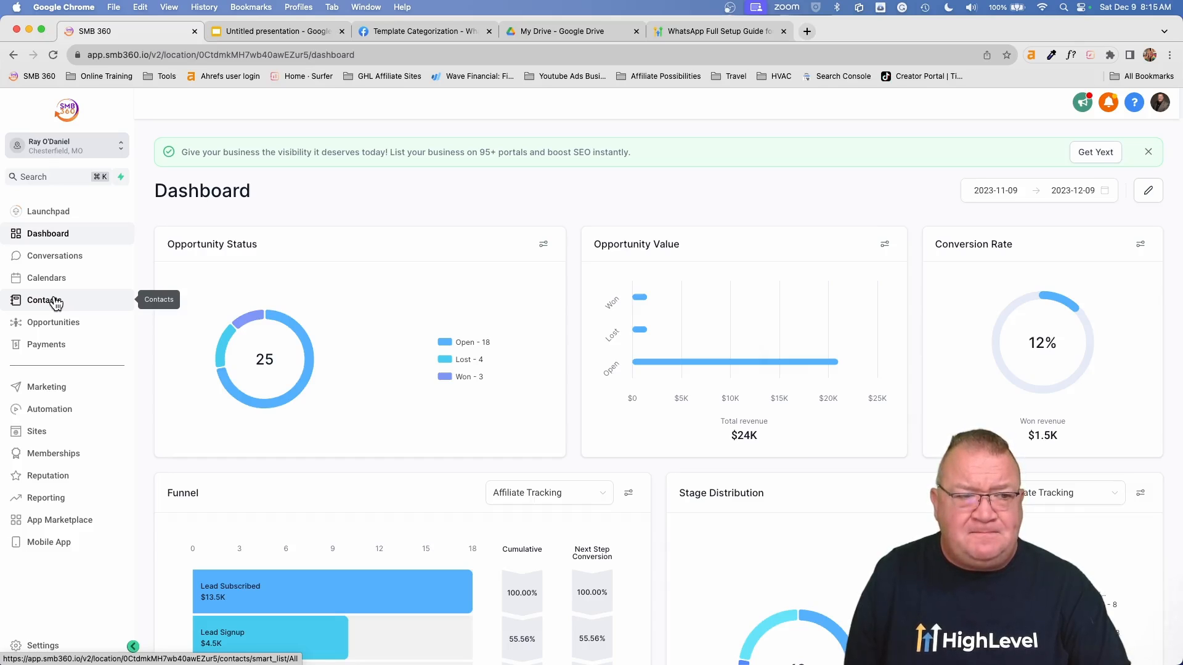
click(55, 302)
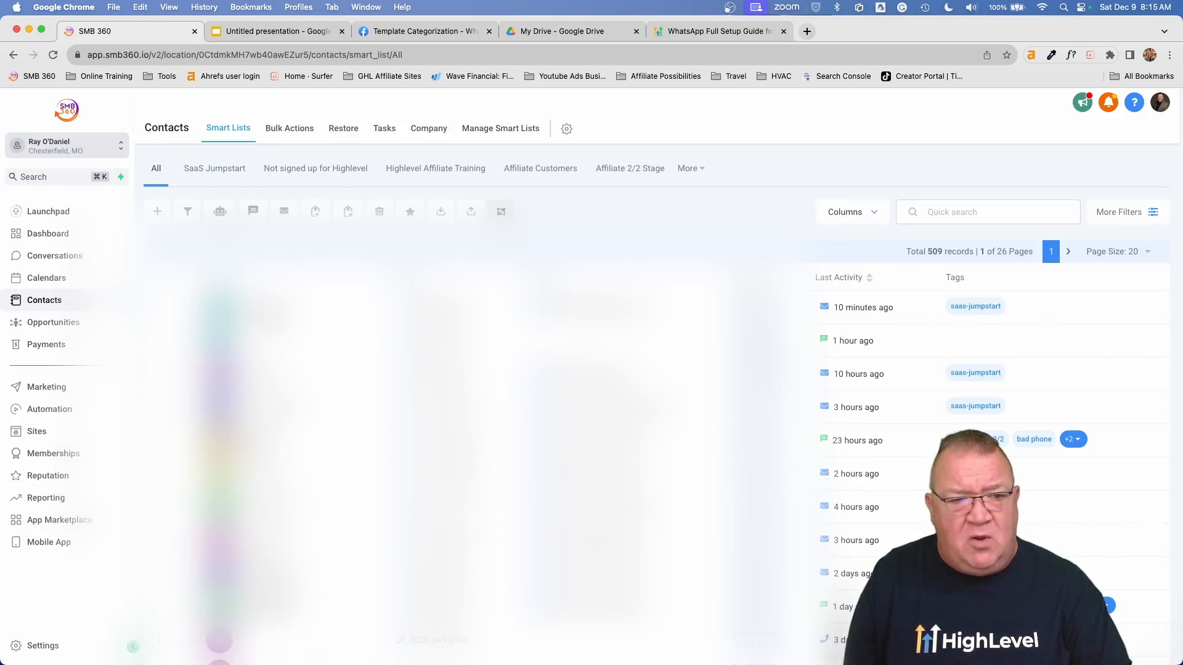
click(271, 308)
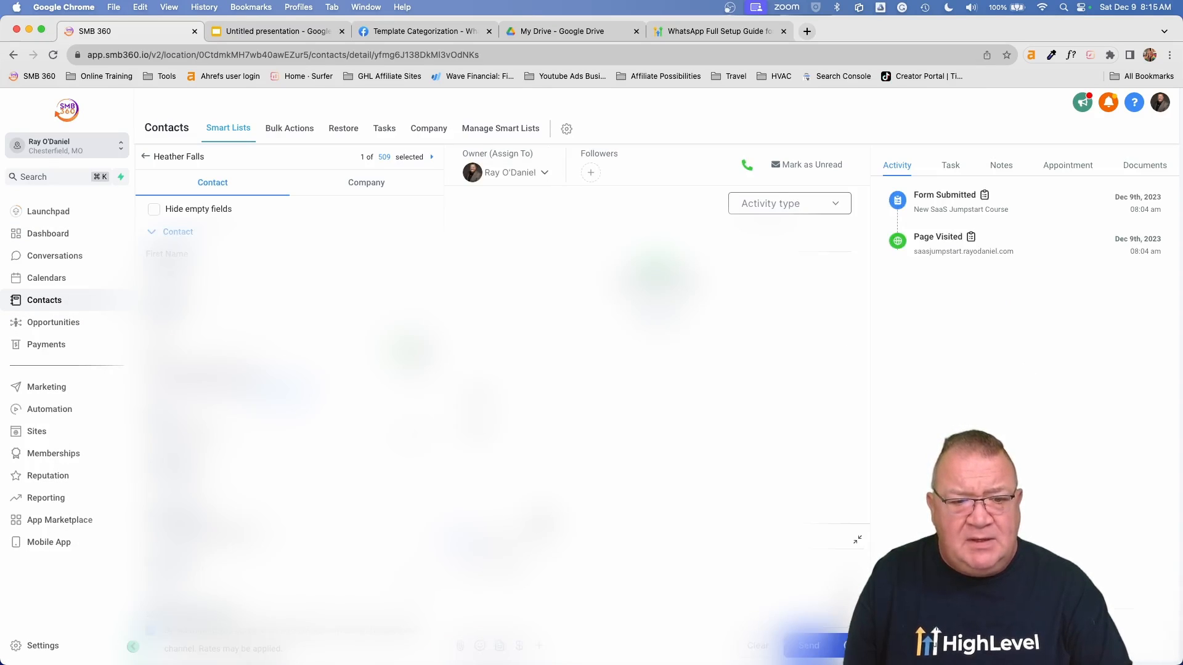
Step: Set the message composer in the contact's conversation to the WhatsApp channel
scroll(492, 531, up, 5)
scroll(492, 531, right, 2)
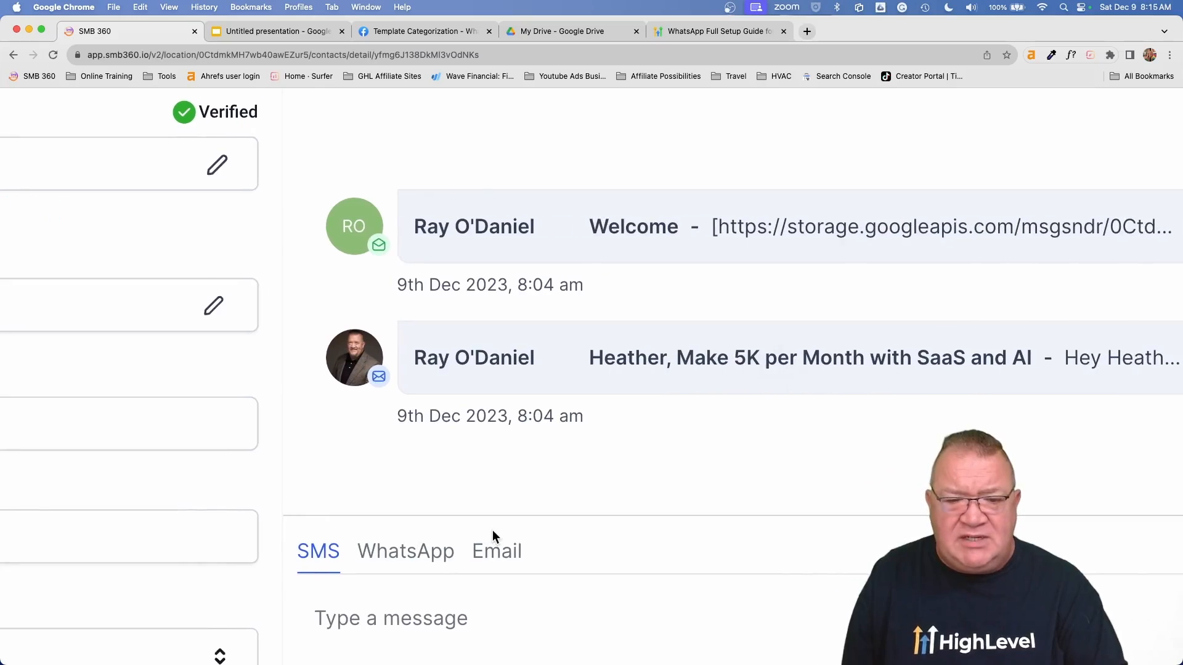
scroll(493, 531, down, 1)
scroll(493, 530, down, 1)
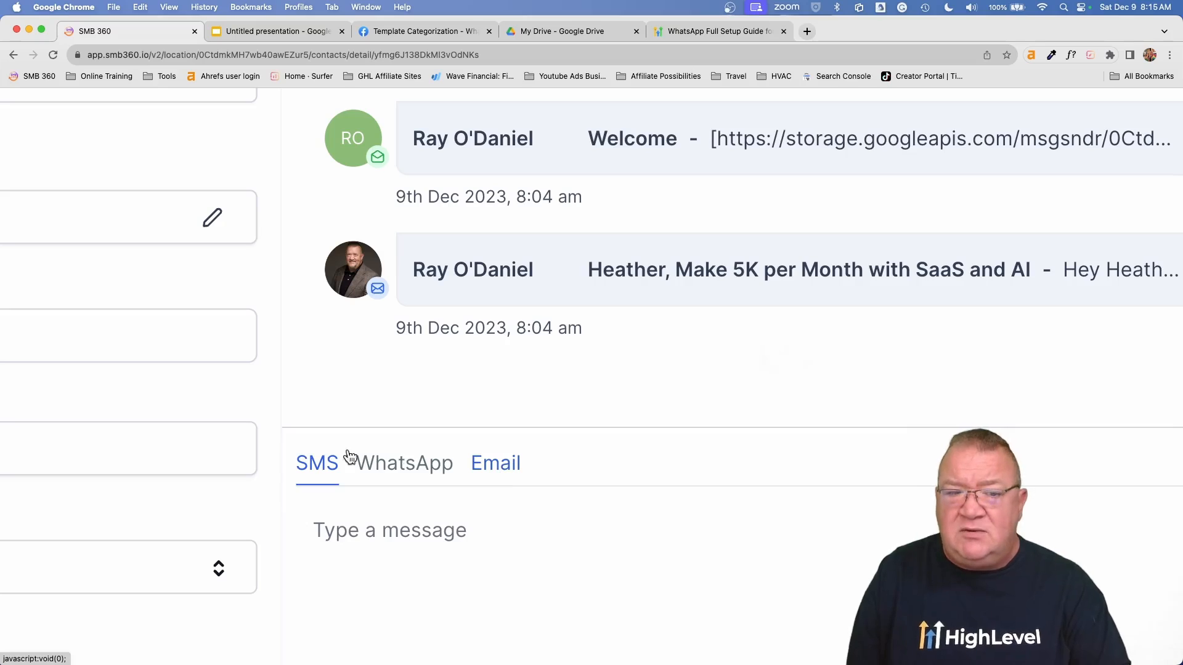
click(404, 463)
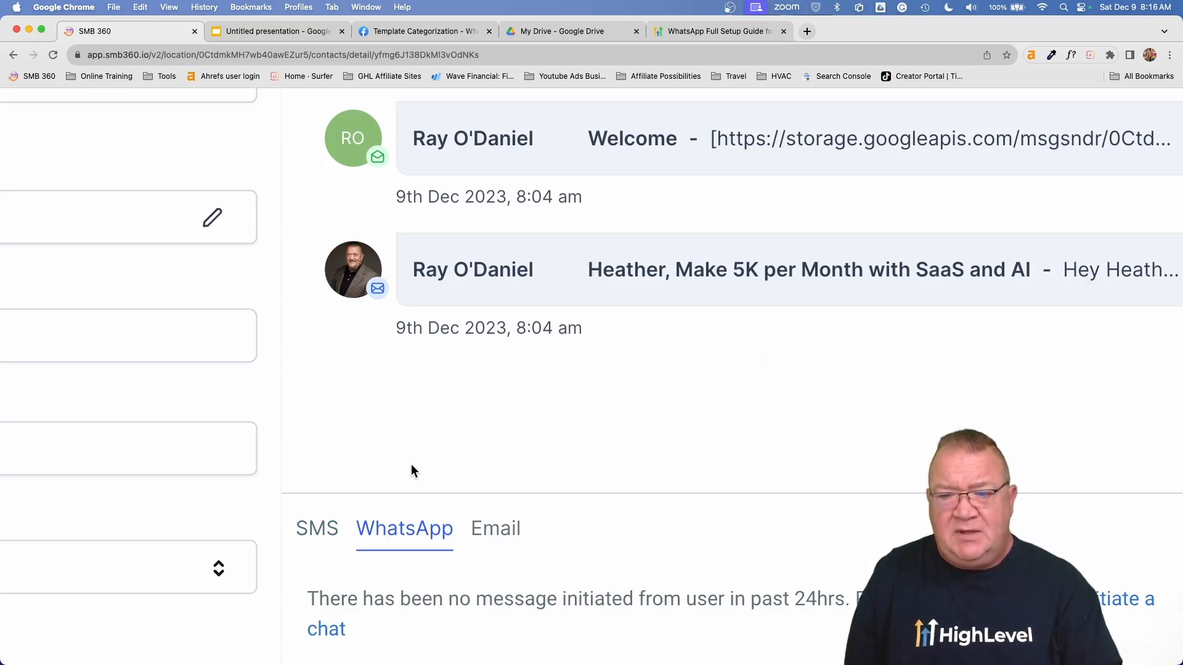
Step: Check the template selection for starting a WhatsApp chat with the contact, and close it without choosing a template
scroll(413, 471, down, 2)
scroll(428, 471, right, 5)
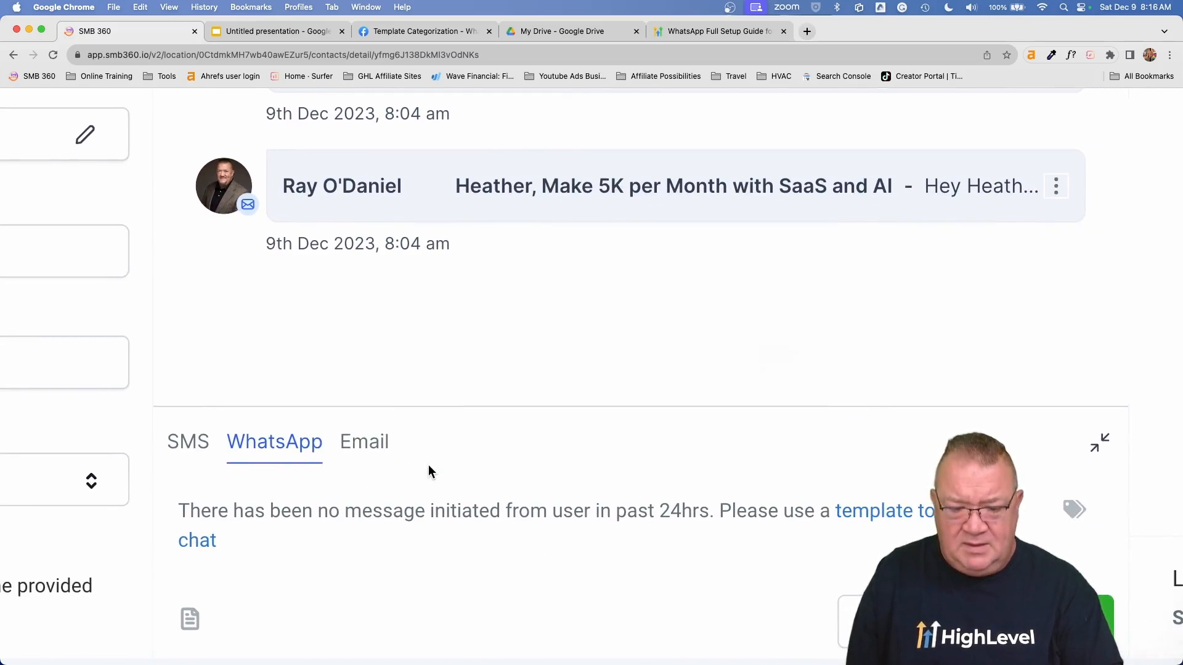
scroll(428, 467, left, 3)
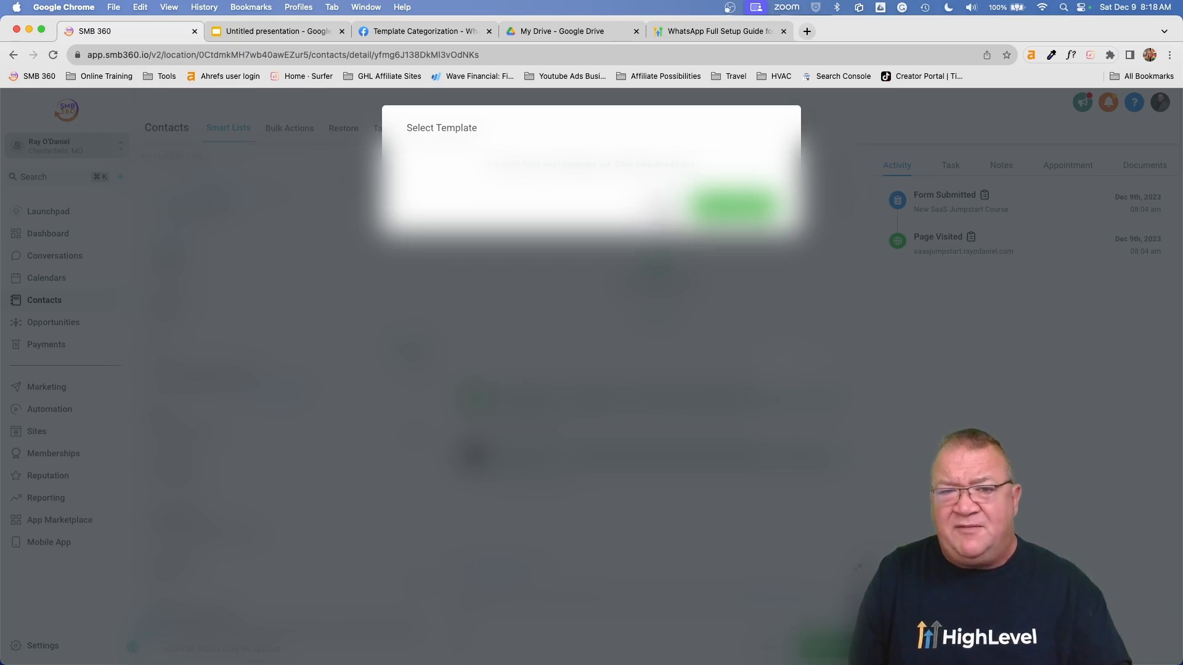
click(665, 208)
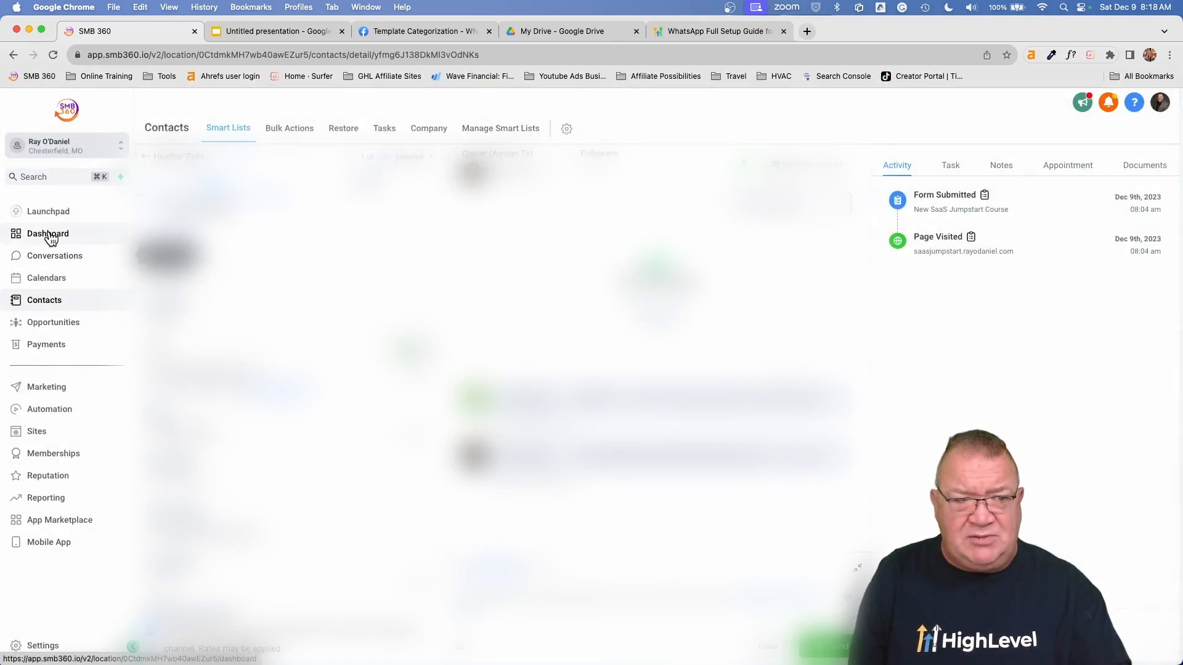
Step: Create a new blank workflow in the sub-account's automation area
click(49, 235)
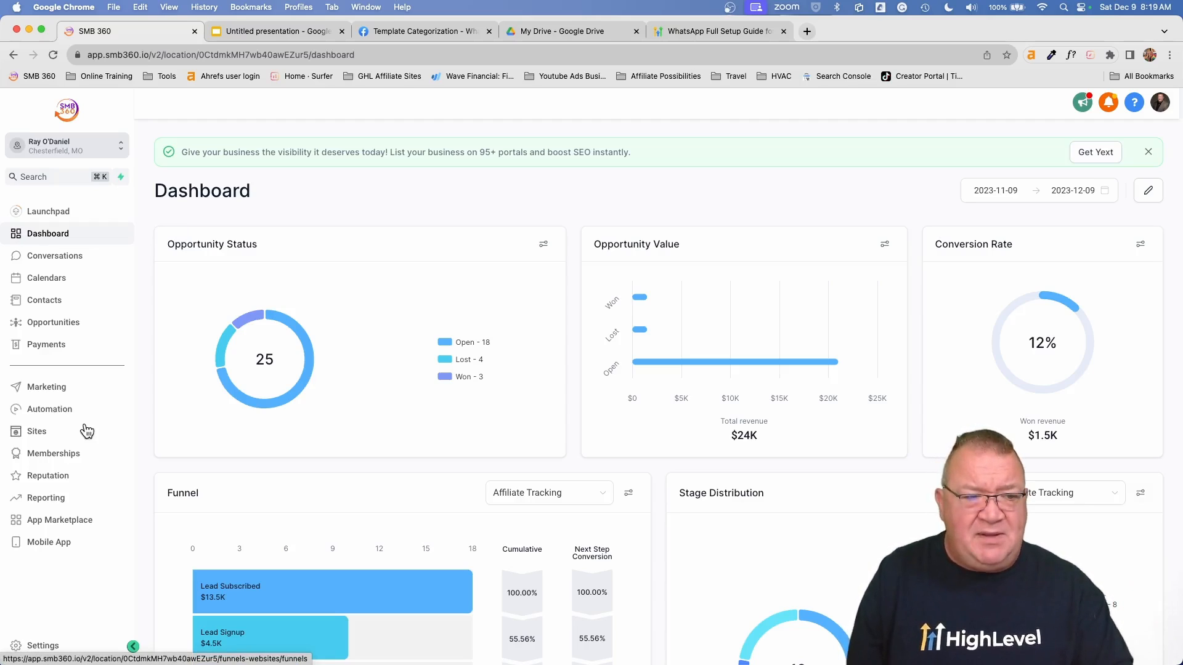
click(50, 410)
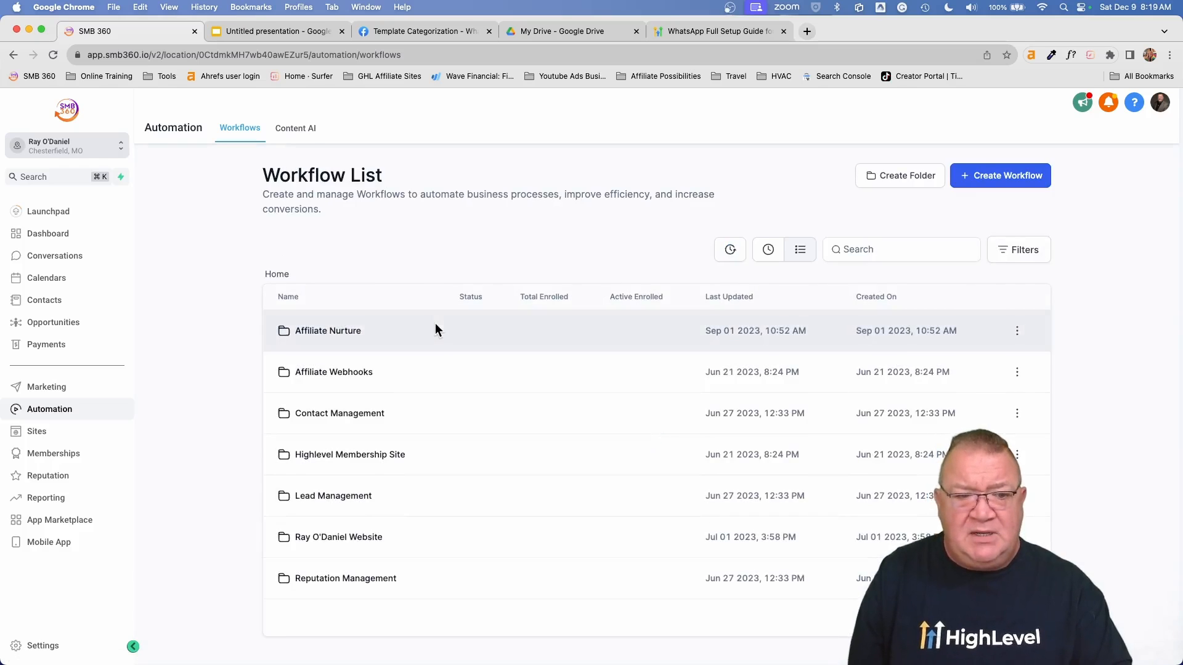
click(996, 178)
click(436, 356)
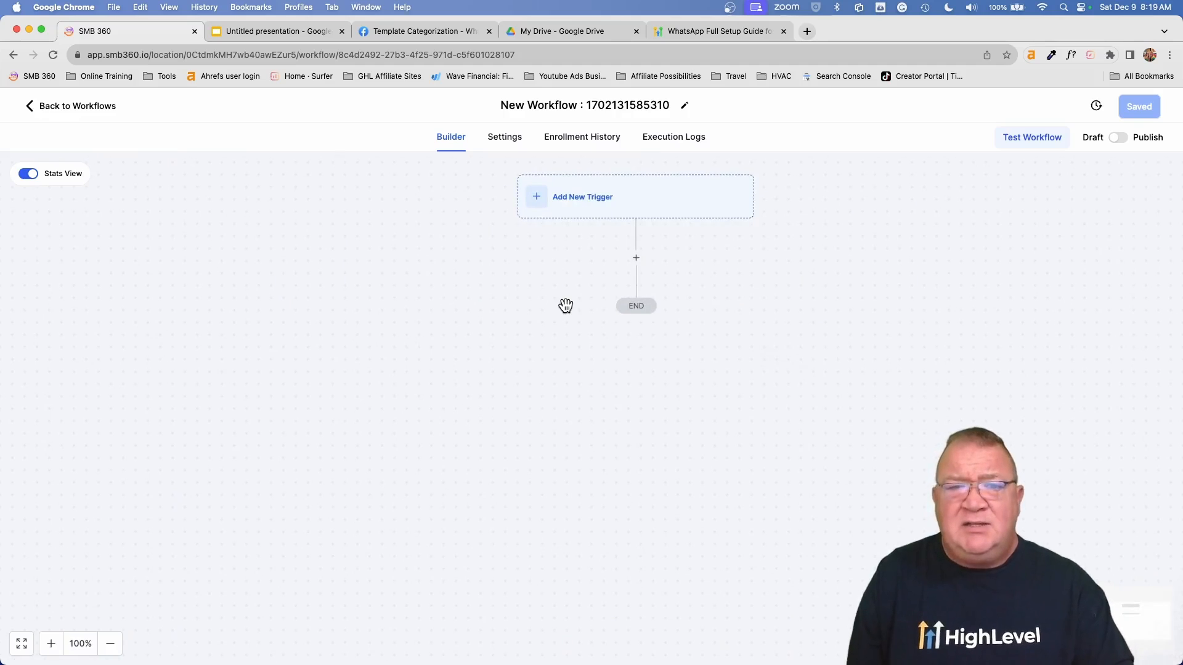
Step: Choose Customer Replied as the workflow's trigger
click(584, 197)
text(cust)
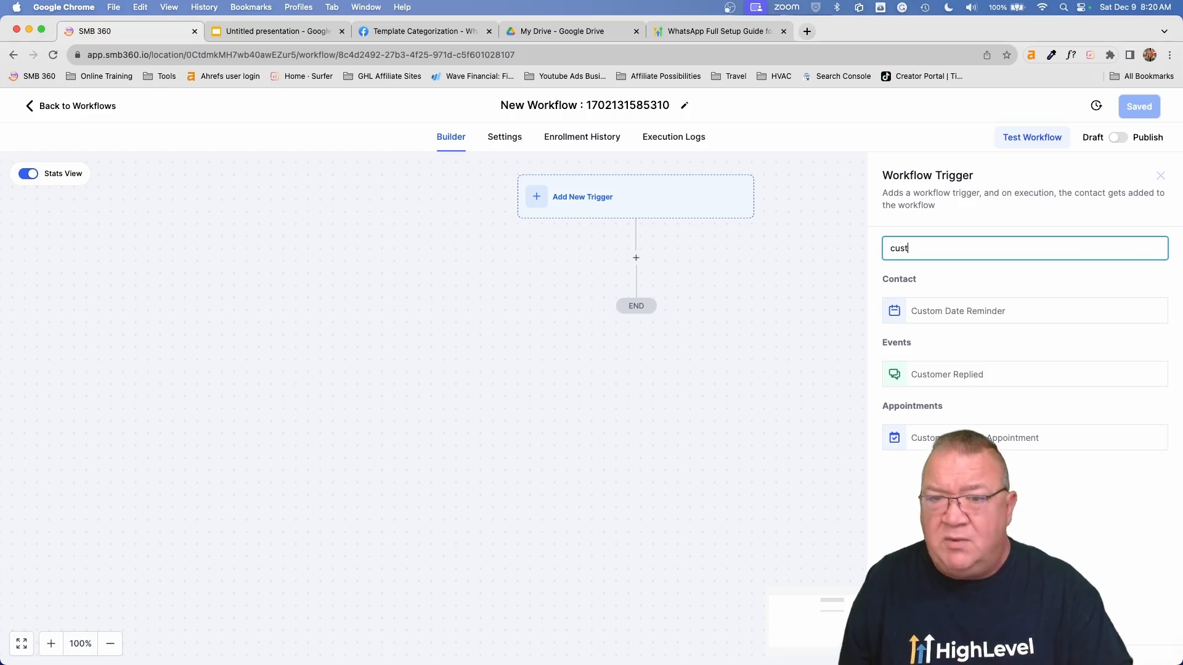
click(938, 377)
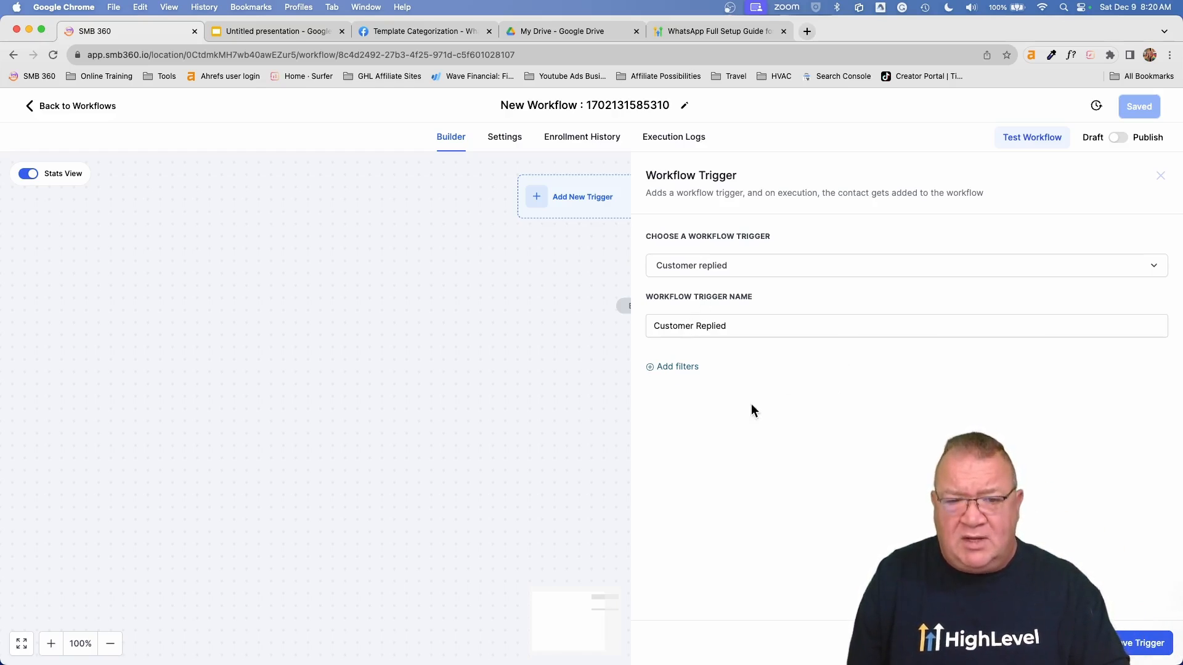
Step: Filter the Customer Replied trigger to the reply channel WhatsApp and save the trigger
click(675, 366)
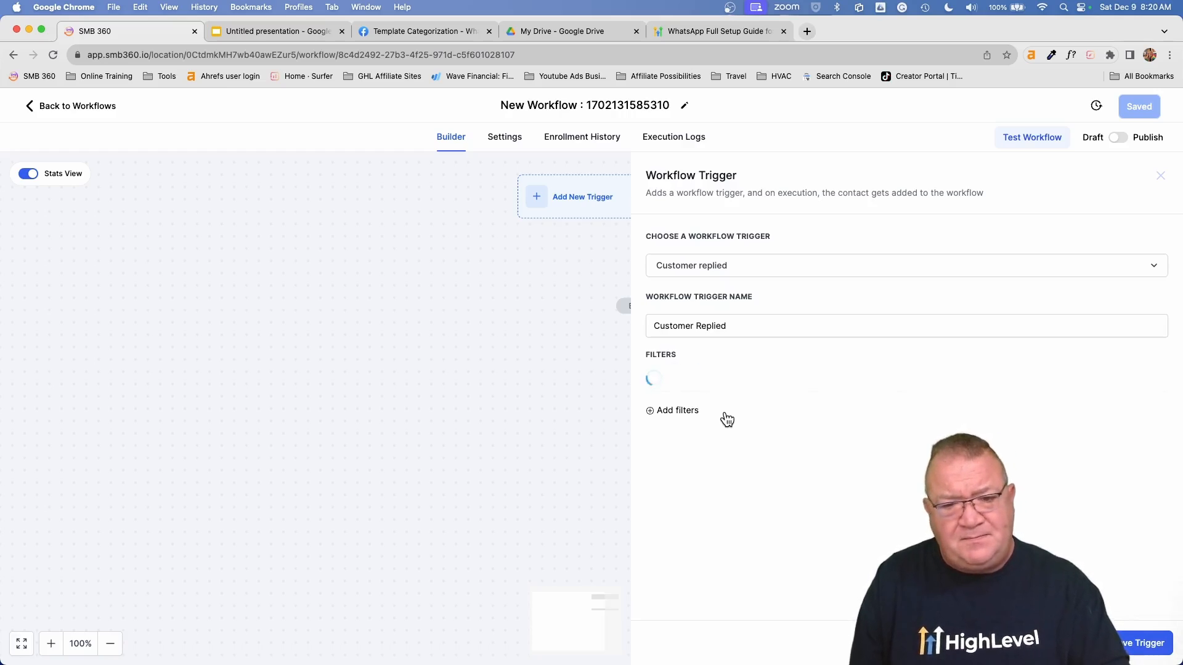
click(712, 385)
scroll(770, 512, down, 3)
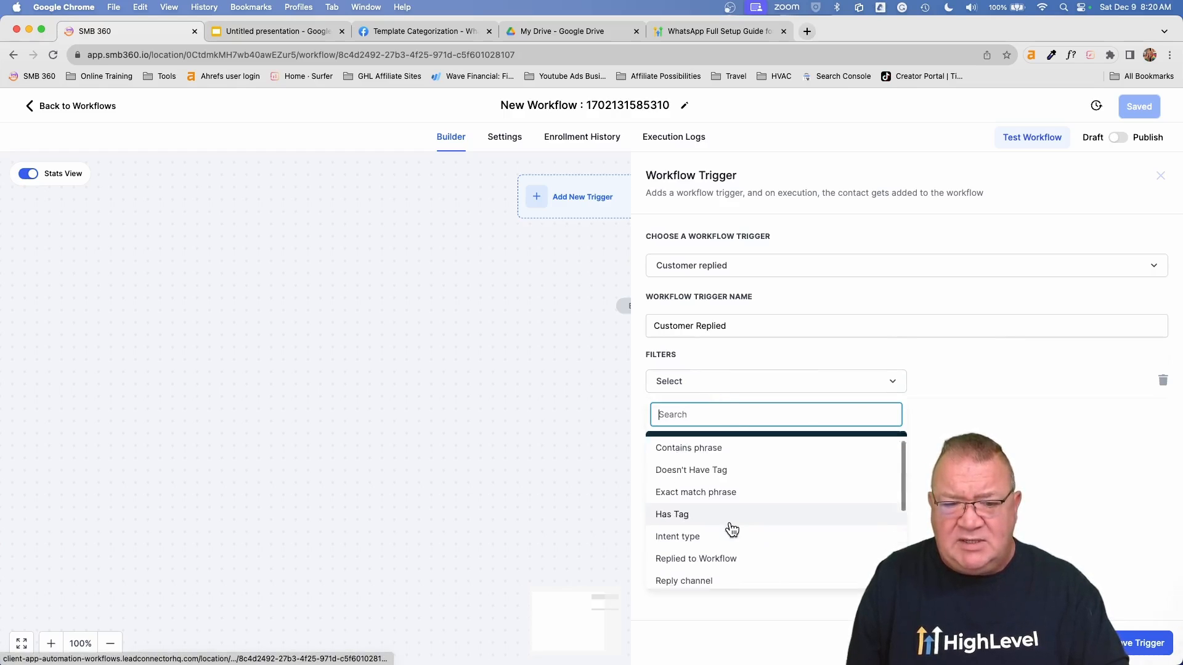
click(669, 520)
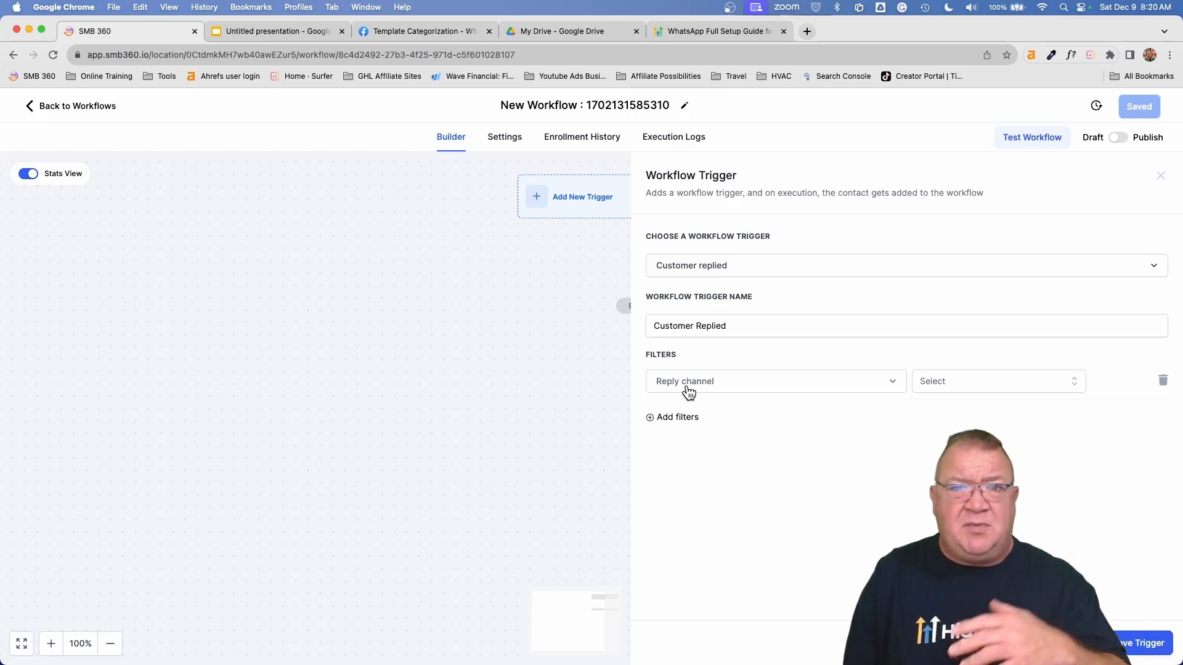
click(980, 385)
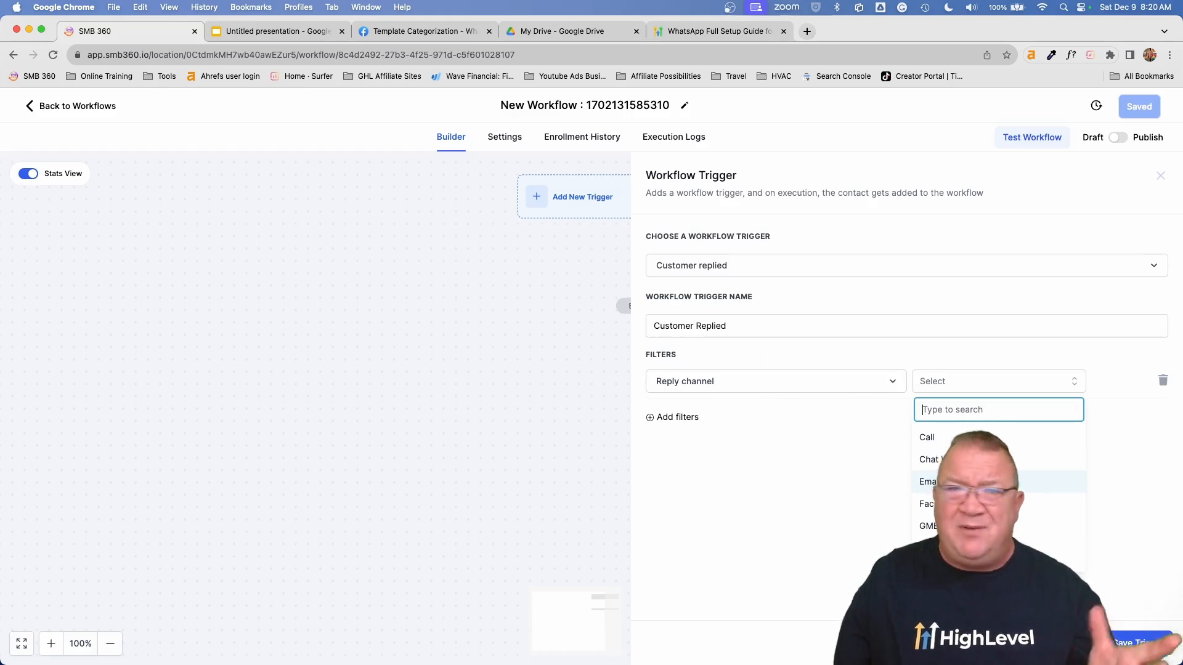
scroll(998, 493, down, 1)
click(967, 558)
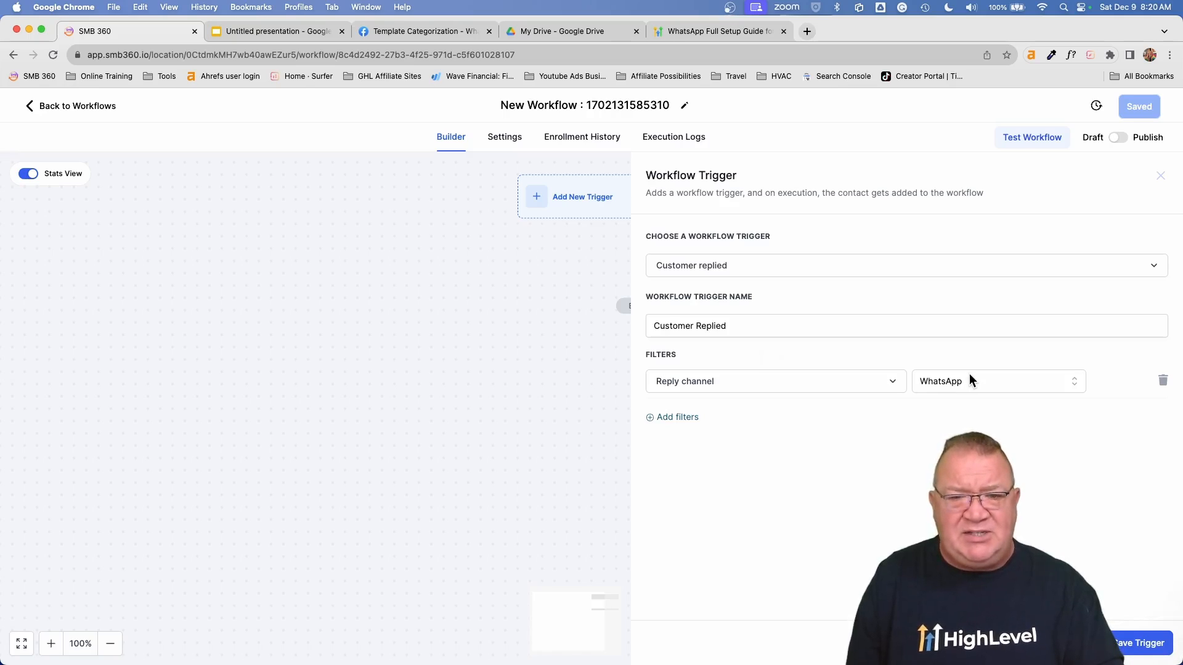
click(1139, 643)
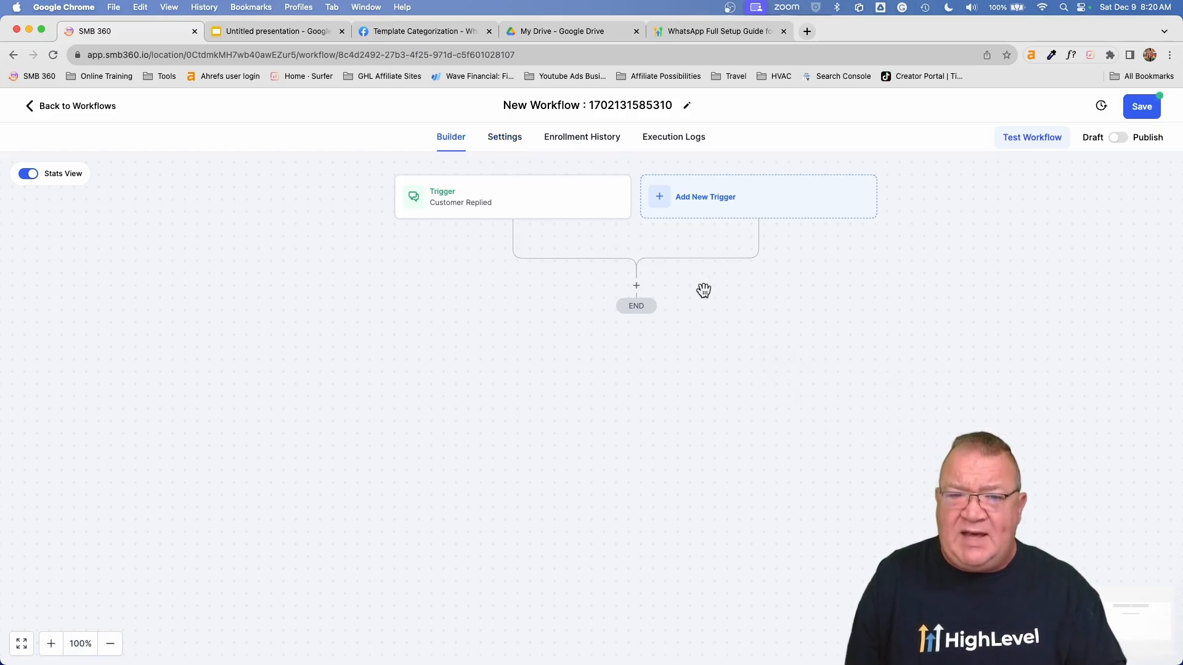
Step: Try to add a Send WhatsApp Message action using None - Manual Text with an empty message, and discard it
click(637, 286)
text(what)
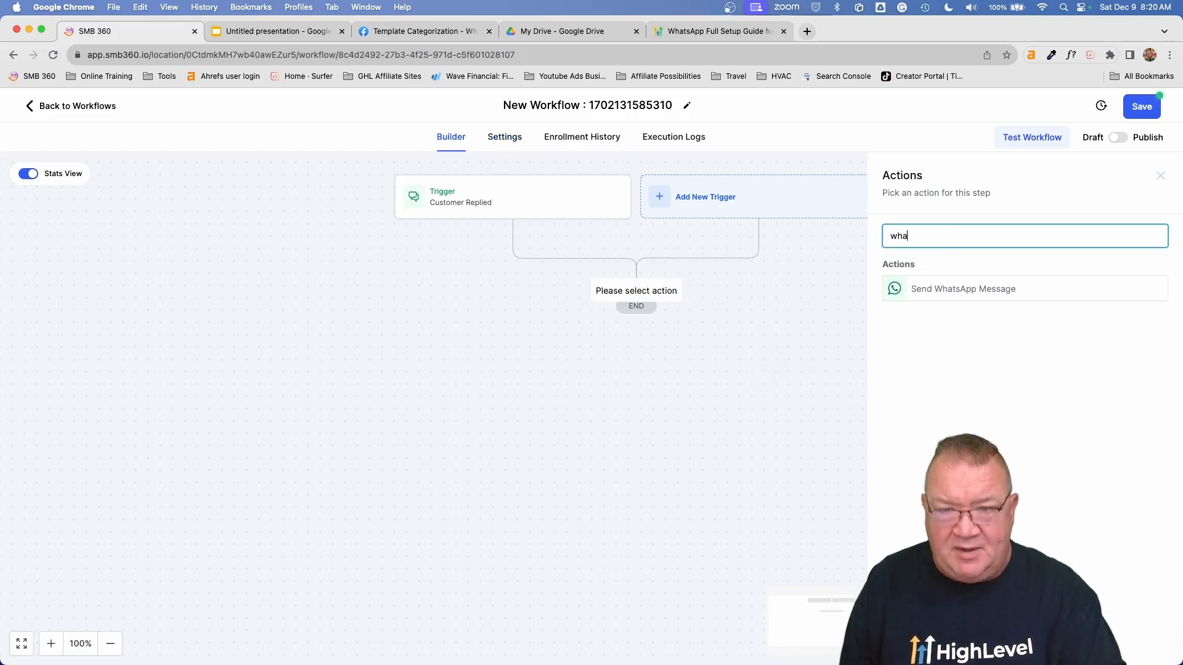
click(949, 291)
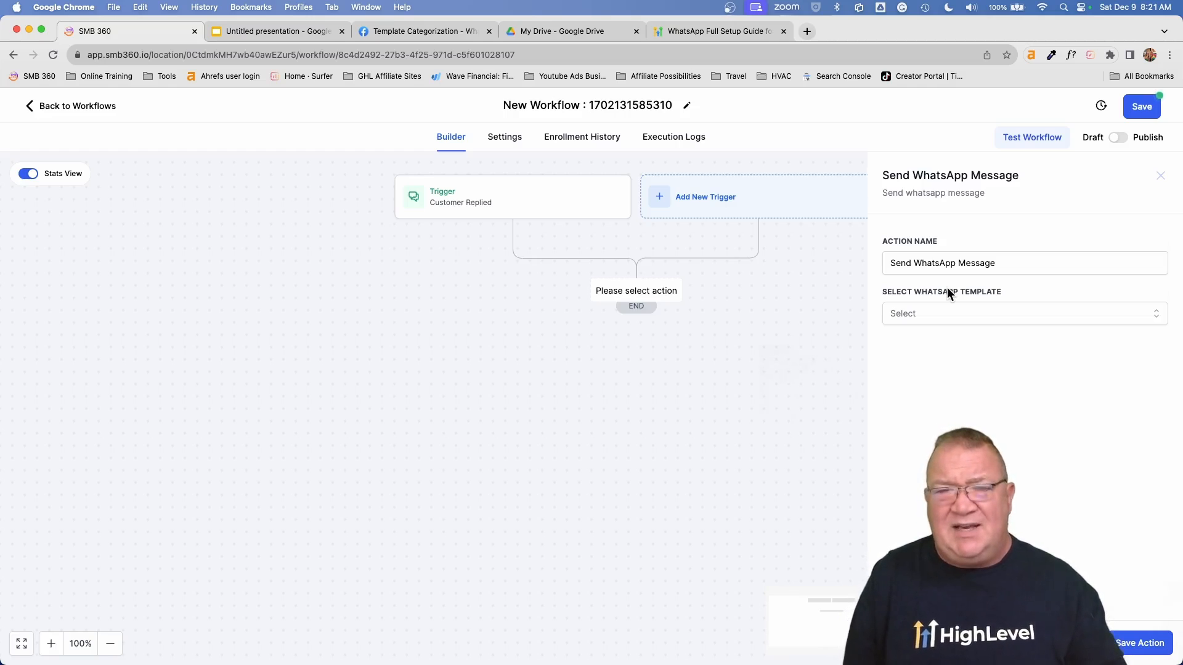
click(993, 311)
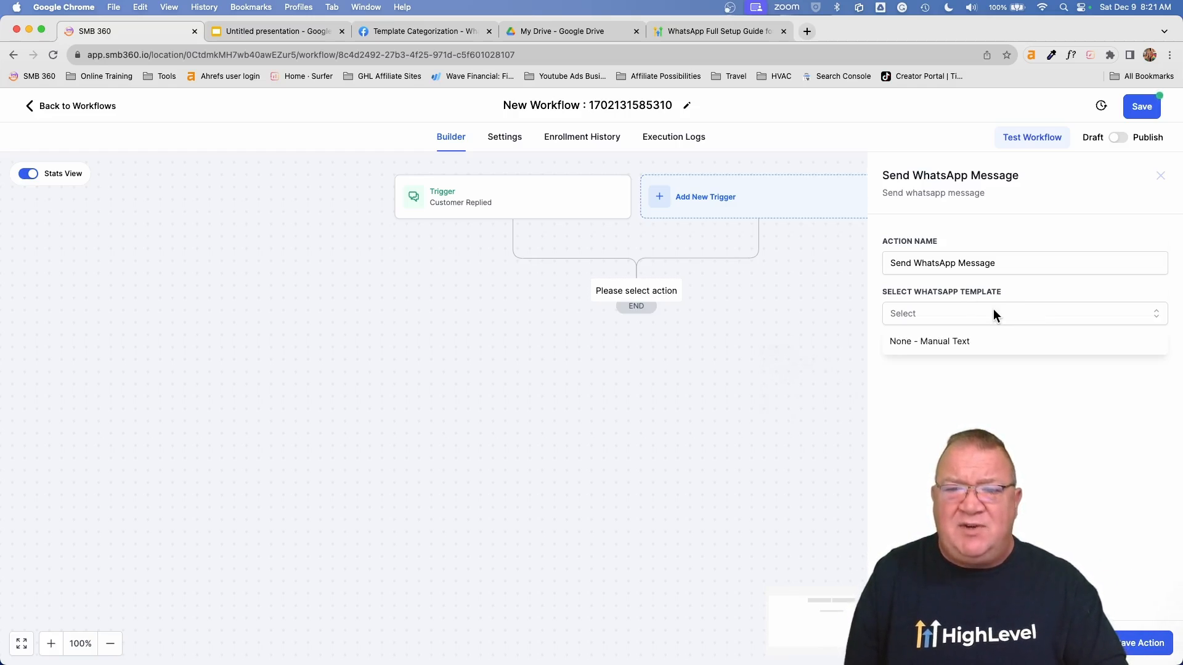
click(934, 348)
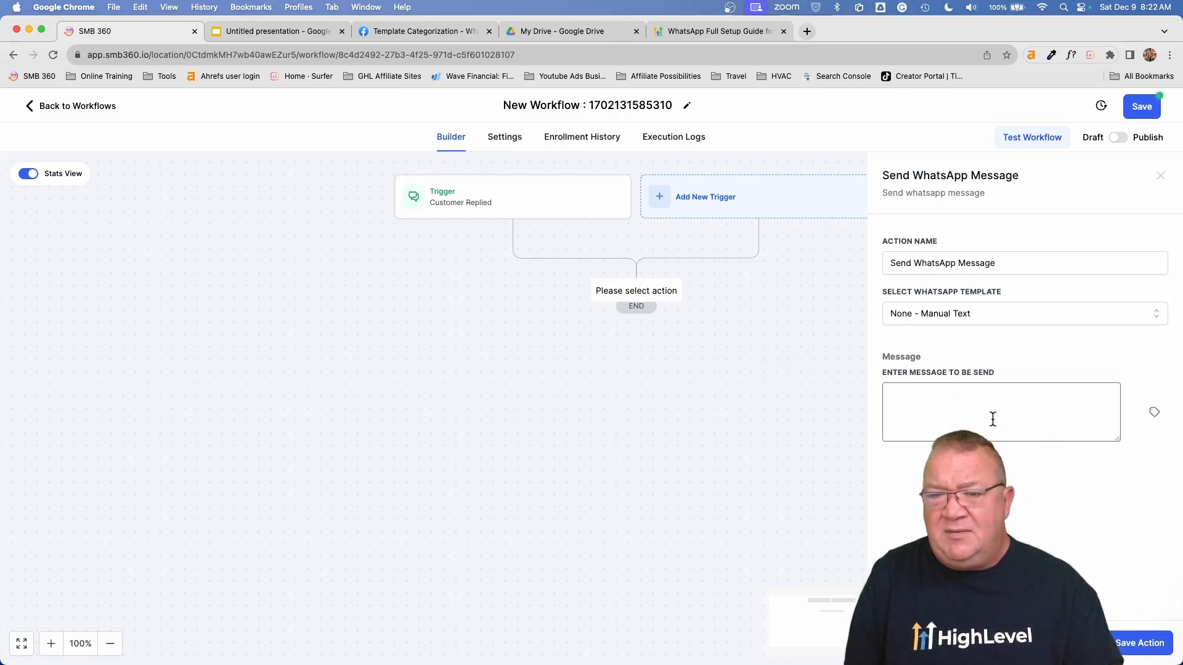
click(1149, 649)
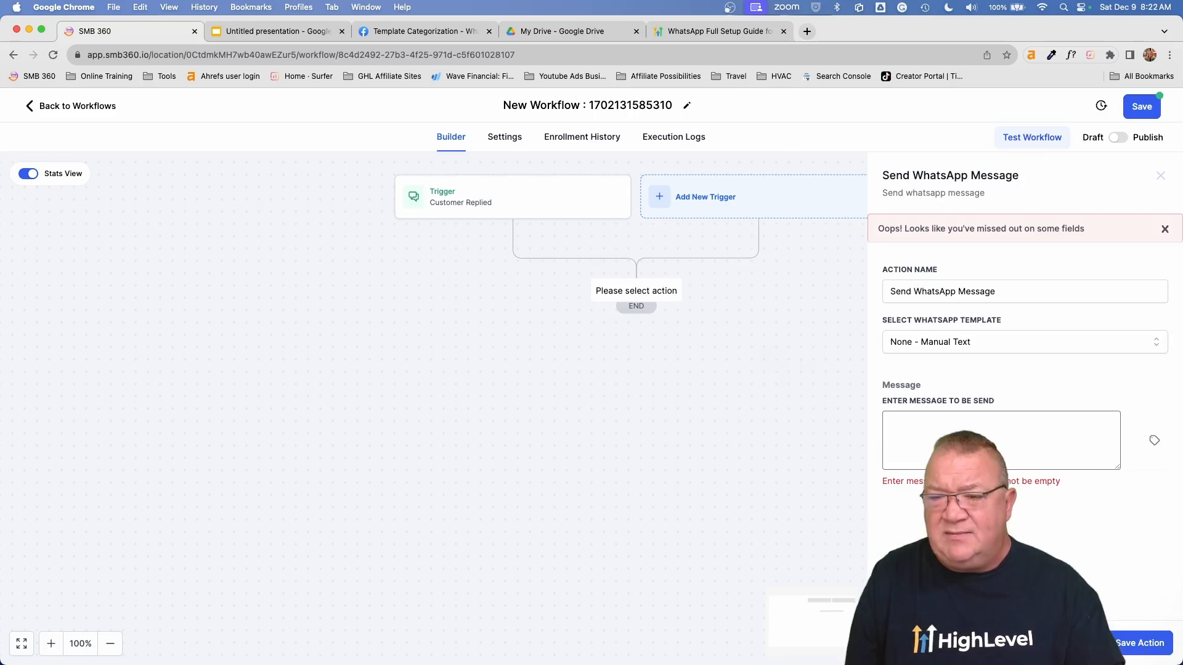
click(1078, 643)
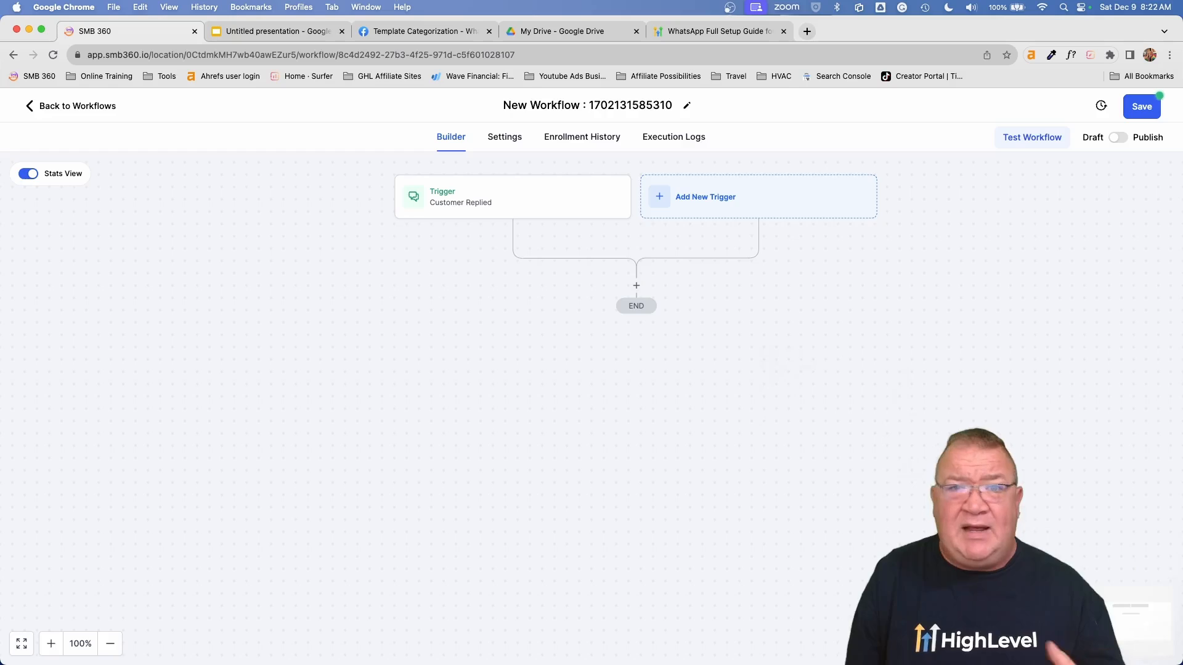
Step: Look at the settings of the Send SMS action and close them without adding it to the workflow
click(636, 286)
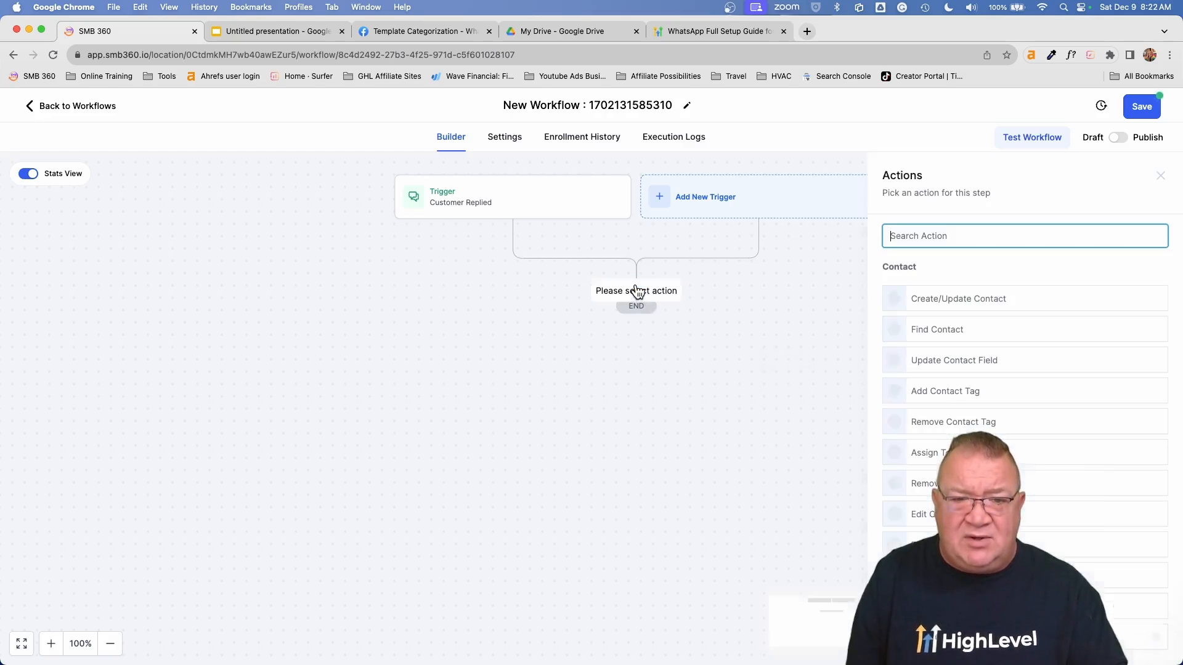
text(sms)
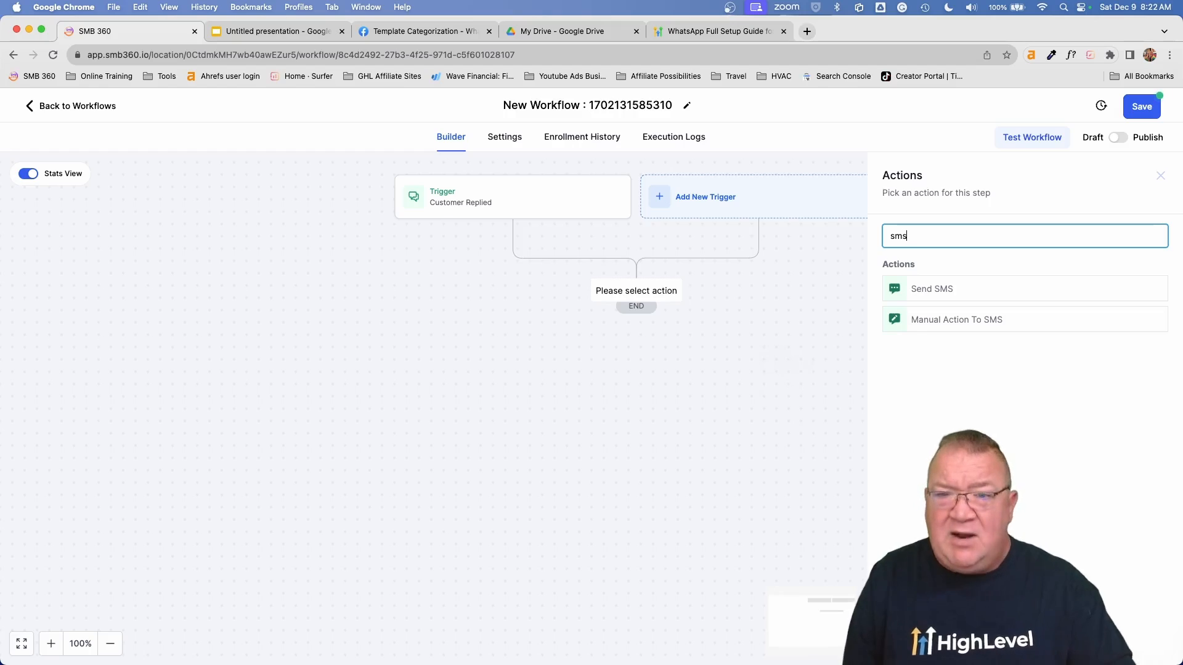
click(940, 290)
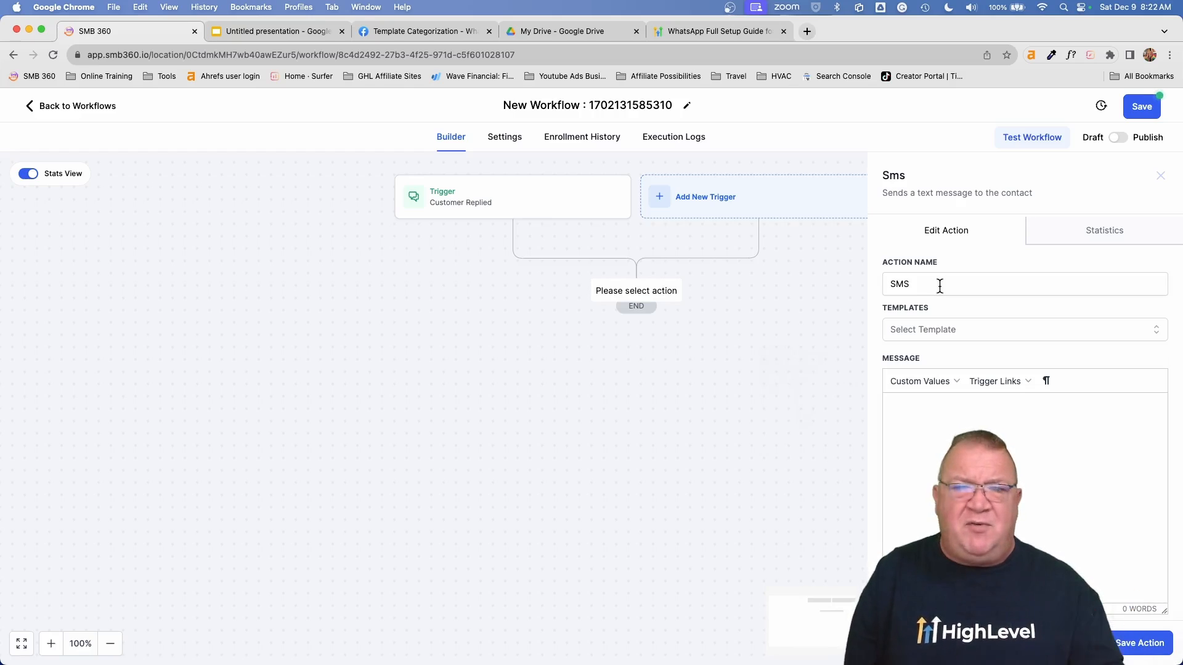
click(831, 475)
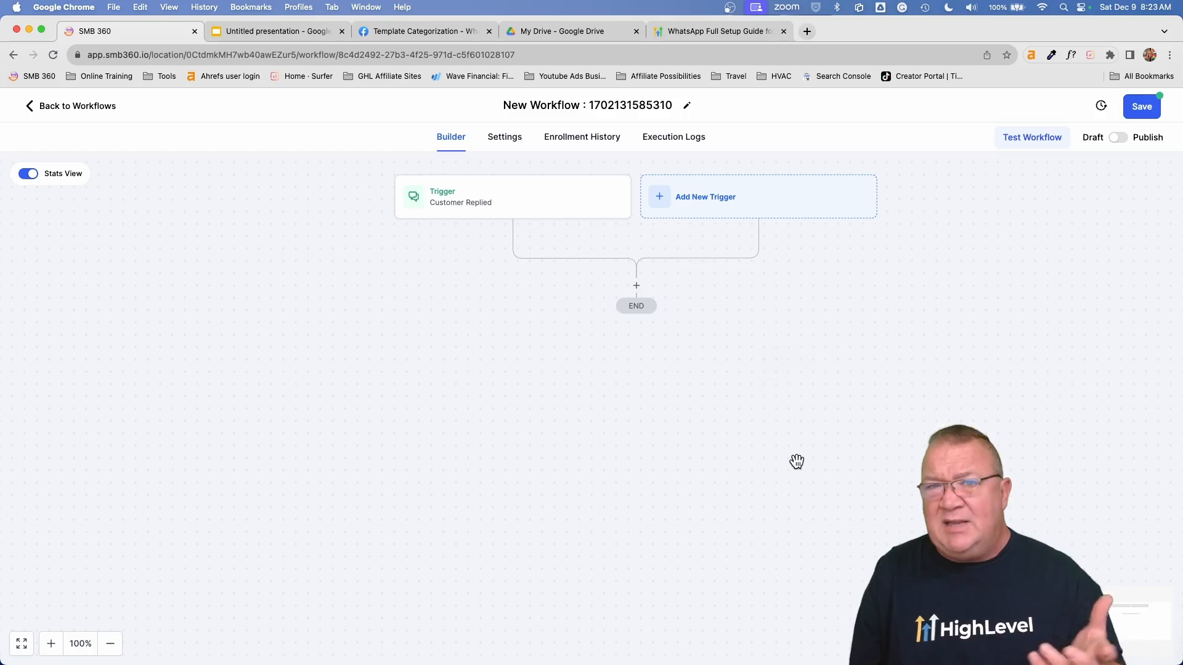
Step: Save the workflow with its WhatsApp-filtered Customer Replied trigger
click(1141, 109)
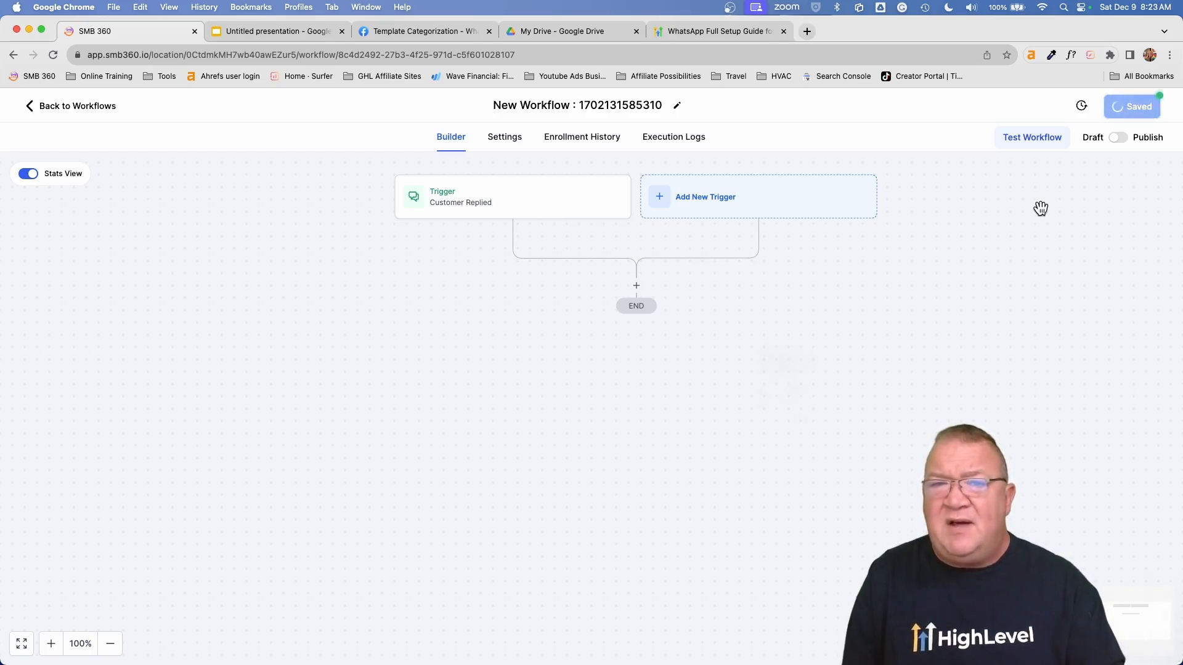